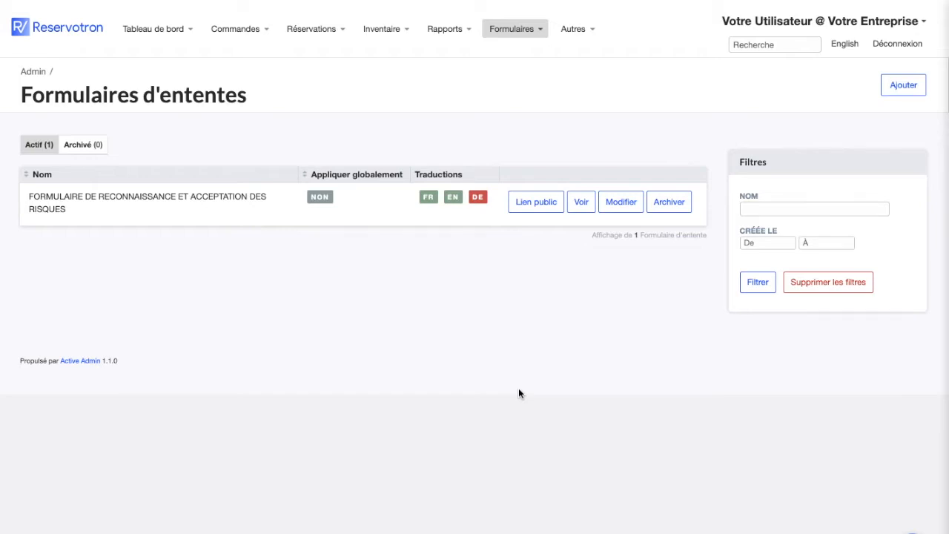
Open the custom fields list (Champs personnalisés) and review the fields' labels, internal names and field types.
{"action": "mouse_move", "coordinate": [513, 29]}
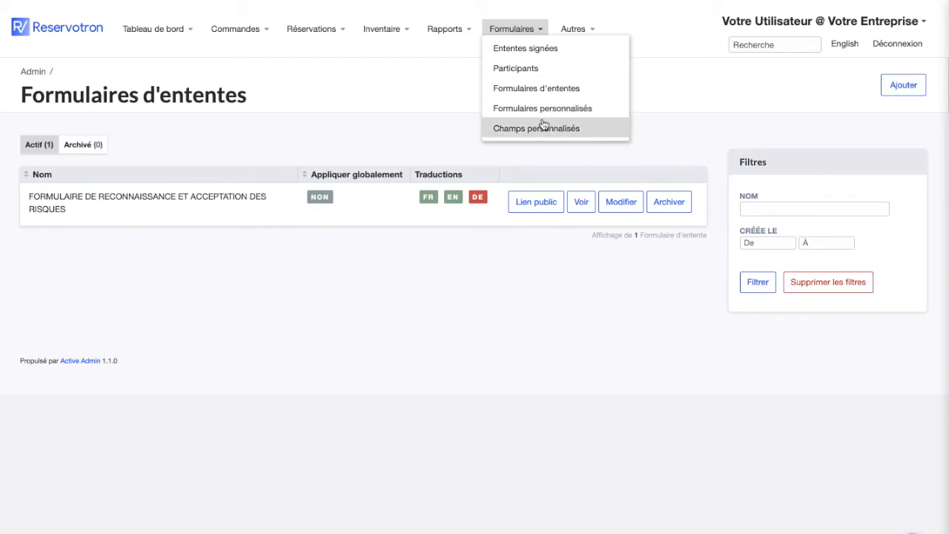
{"action": "left_click", "coordinate": [542, 126]}
{"action": "scroll", "coordinate": [299, 192], "scroll_direction": "down", "scroll_amount": 5}
{"action": "scroll", "coordinate": [299, 194], "scroll_direction": "down", "scroll_amount": 6}
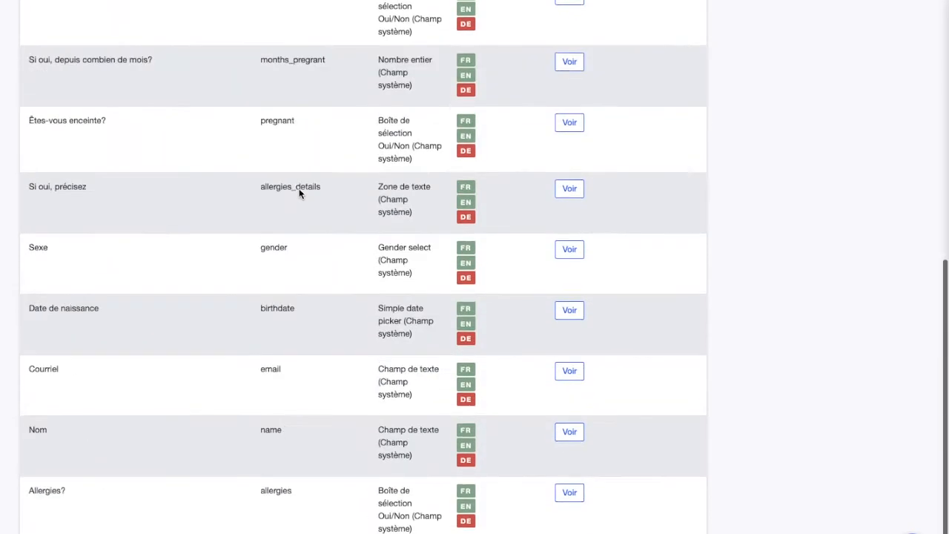
{"action": "scroll", "coordinate": [299, 194], "scroll_direction": "up", "scroll_amount": 8}
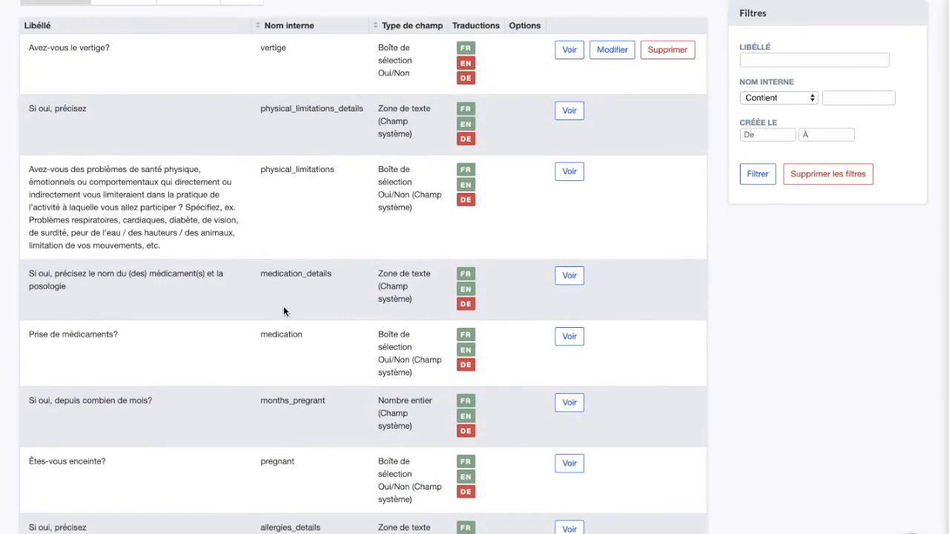
{"action": "scroll", "coordinate": [283, 311], "scroll_direction": "up", "scroll_amount": 3}
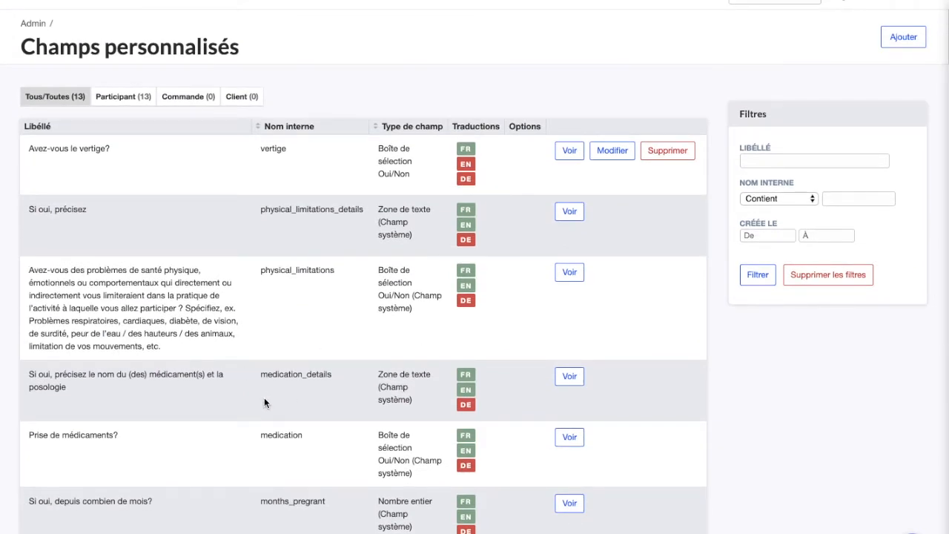
{"action": "scroll", "coordinate": [265, 399], "scroll_direction": "down", "scroll_amount": 9}
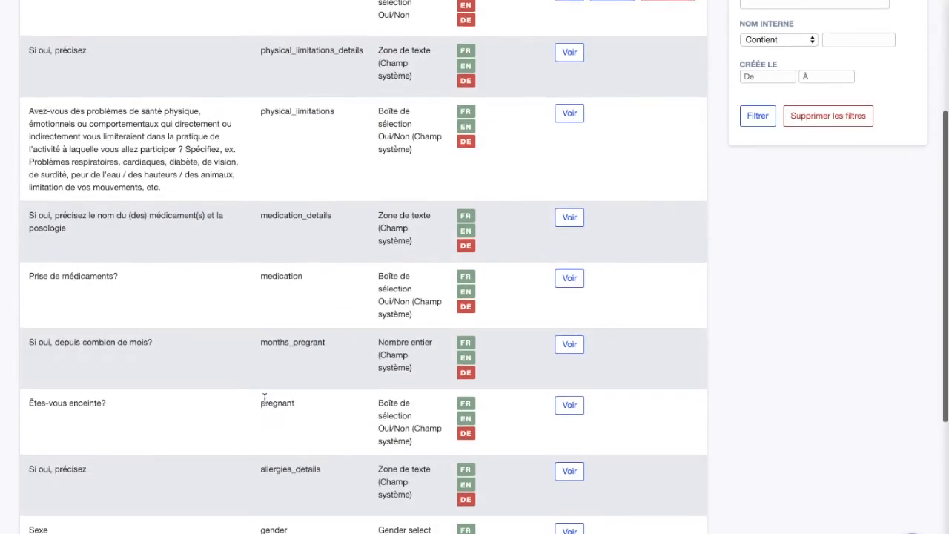
{"action": "scroll", "coordinate": [265, 400], "scroll_direction": "down", "scroll_amount": 2}
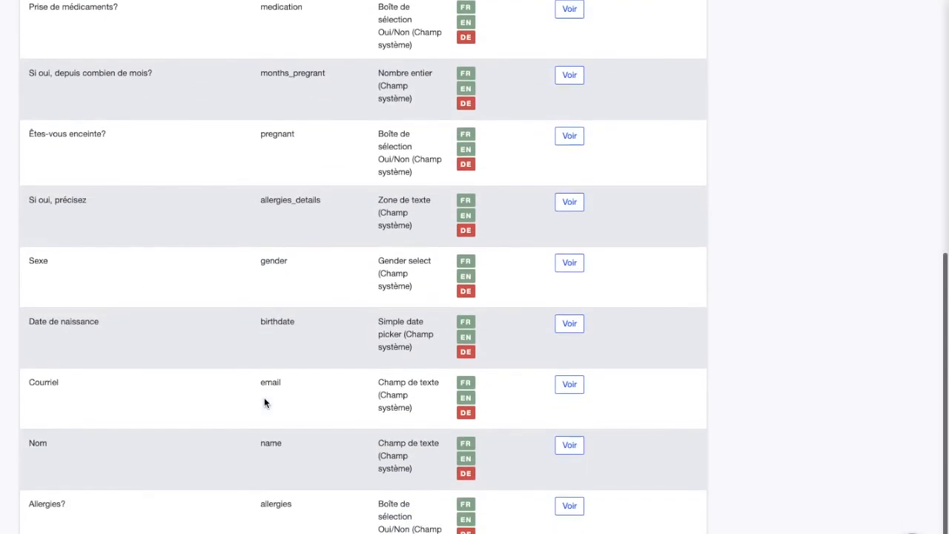
{"action": "scroll", "coordinate": [265, 403], "scroll_direction": "up", "scroll_amount": 11}
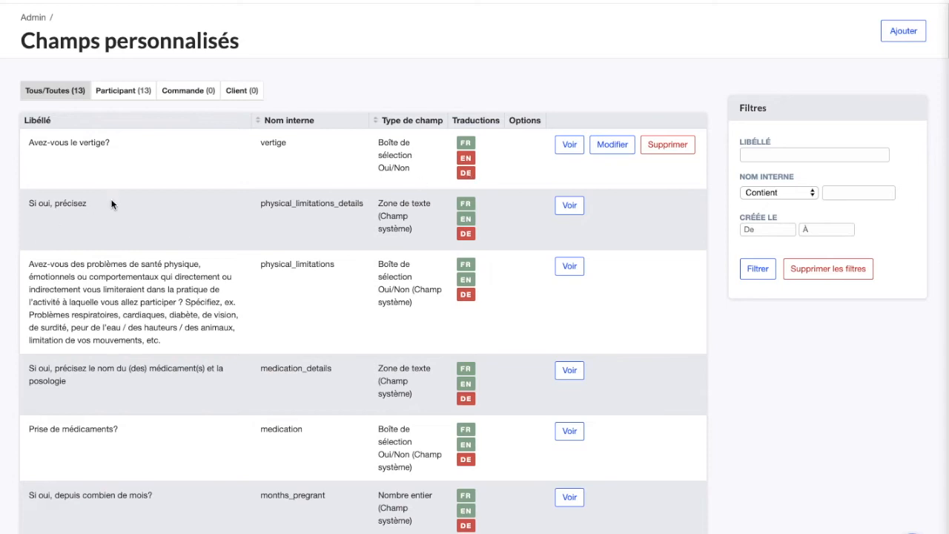
{"action": "scroll", "coordinate": [329, 292], "scroll_direction": "down", "scroll_amount": 10}
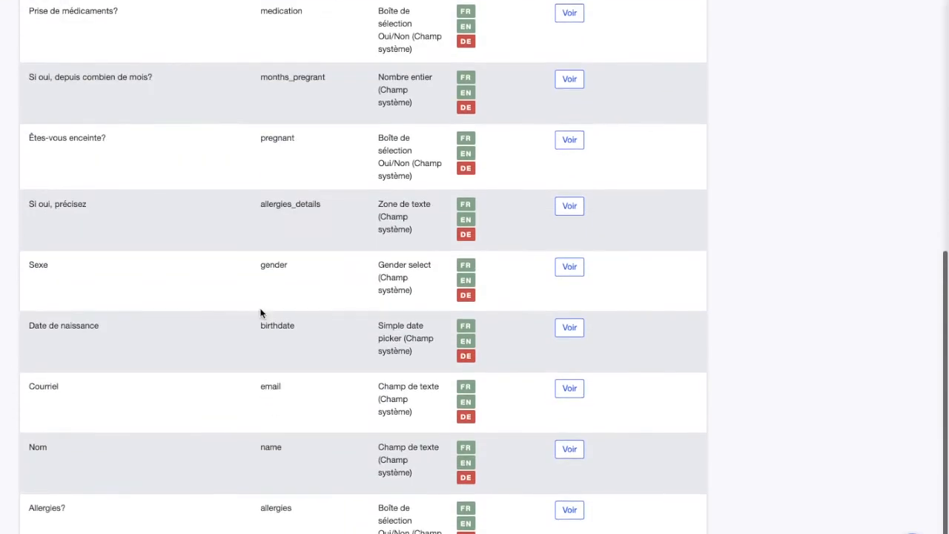
{"action": "scroll", "coordinate": [290, 306], "scroll_direction": "up", "scroll_amount": 5}
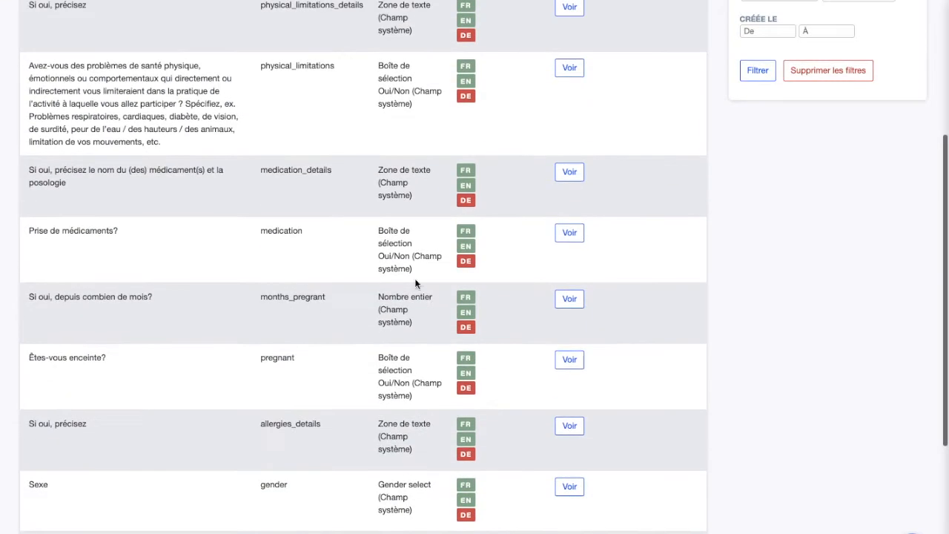
View the details of the "Prise de médicaments?" field, then return to the custom fields list.
{"action": "left_click", "coordinate": [569, 232]}
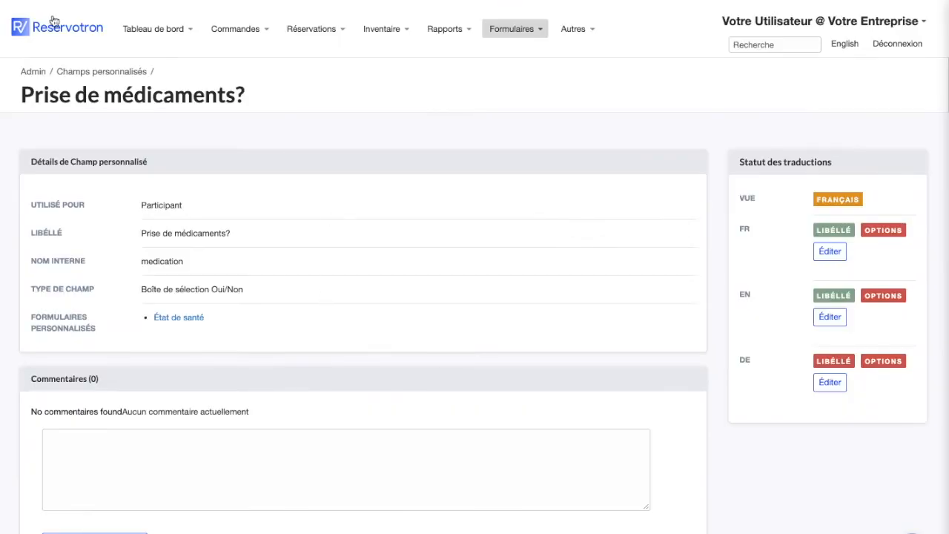
{"action": "key", "text": "alt+Left"}
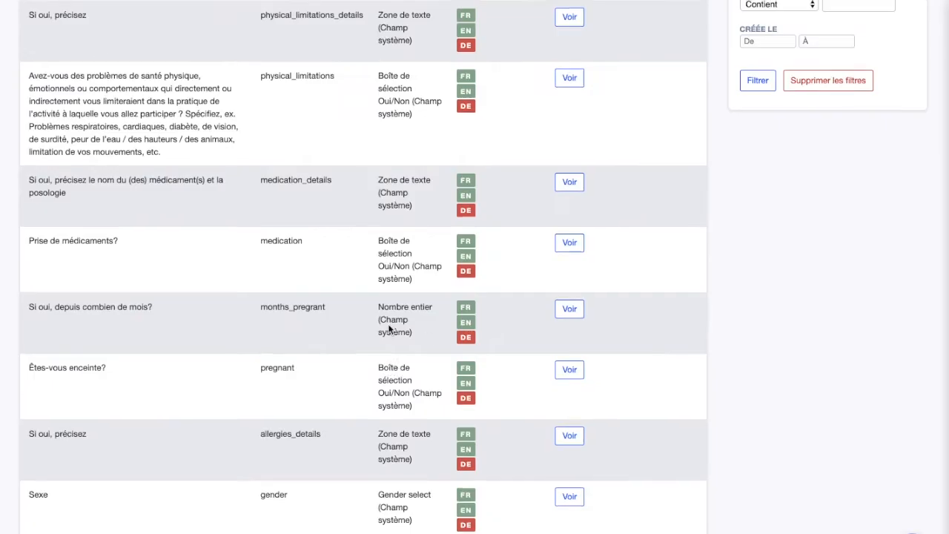
{"action": "scroll", "coordinate": [391, 329], "scroll_direction": "up", "scroll_amount": 5}
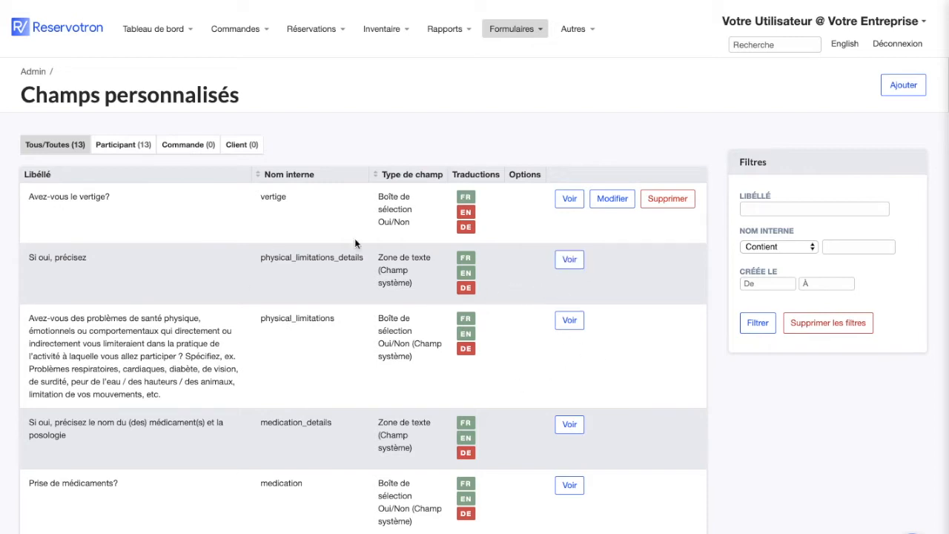
Open the custom field "Avez-vous le vertige?" for editing and select its label text.
{"action": "double_click", "coordinate": [336, 259]}
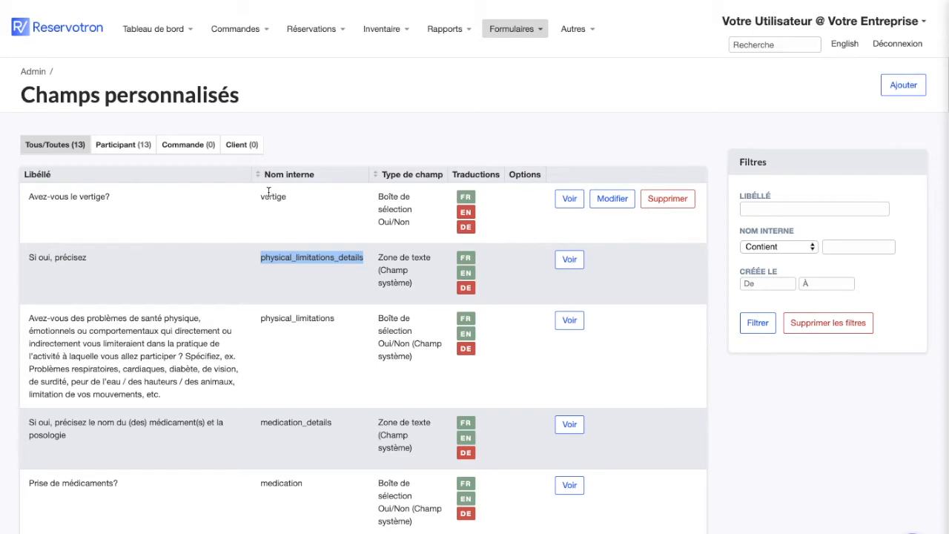
{"action": "triple_click", "coordinate": [56, 197]}
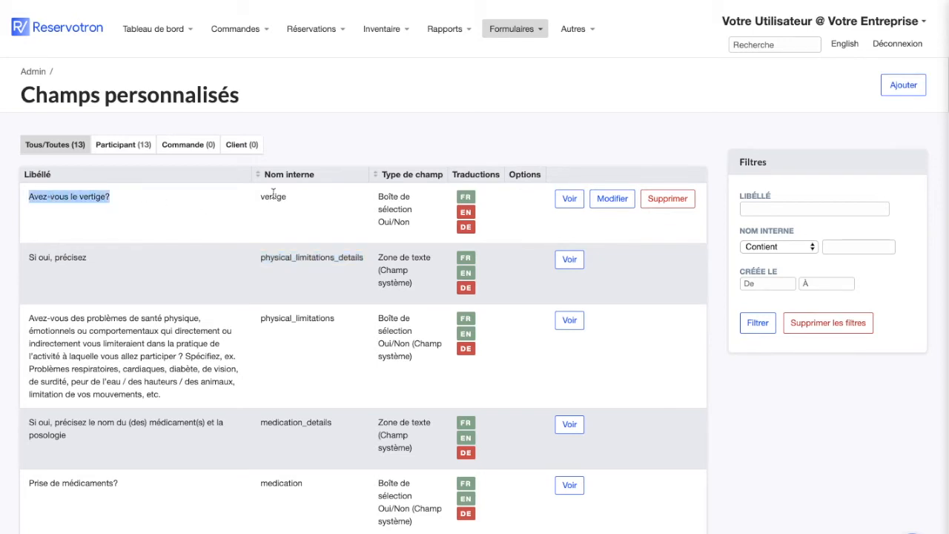
{"action": "left_click", "coordinate": [624, 204]}
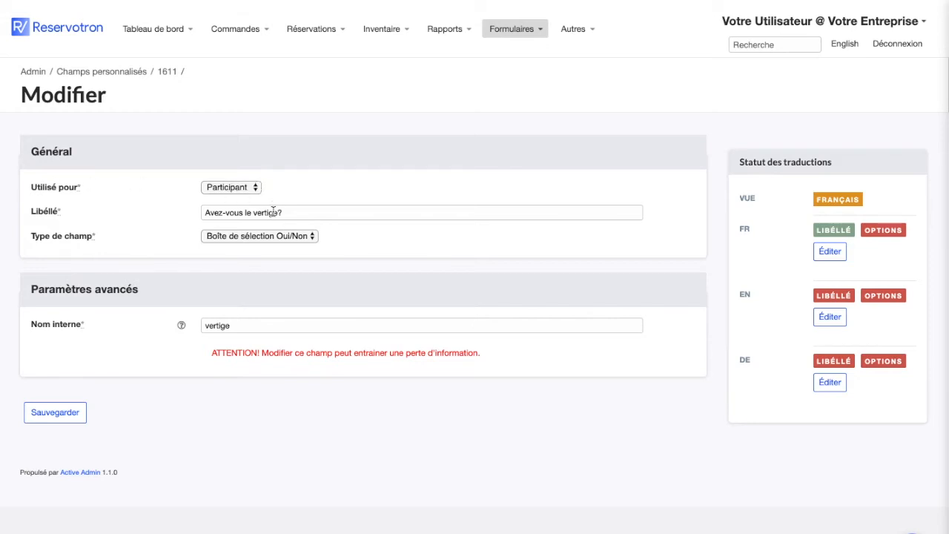
{"action": "triple_click", "coordinate": [232, 212]}
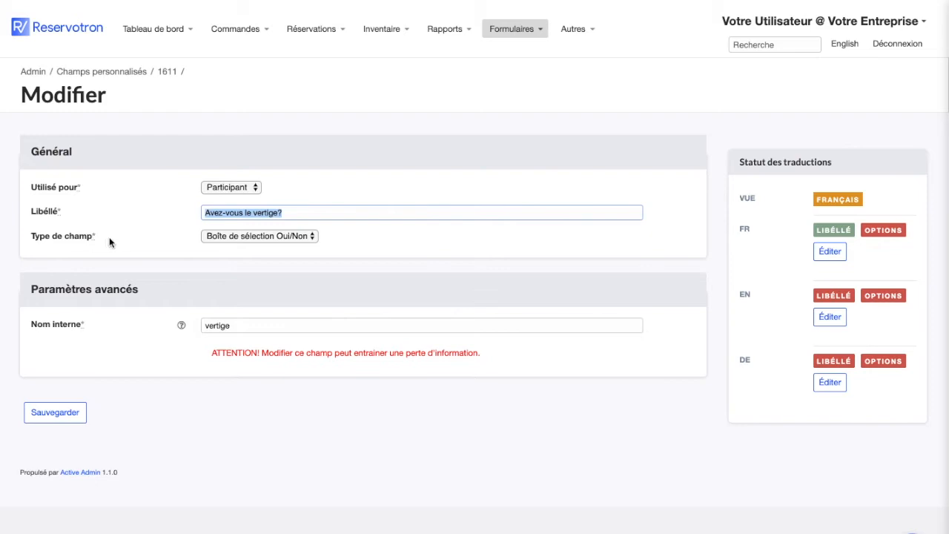
Examine the field types available for the vertigo question, keeping Boîte de sélection Oui/Non.
{"action": "left_click", "coordinate": [279, 235]}
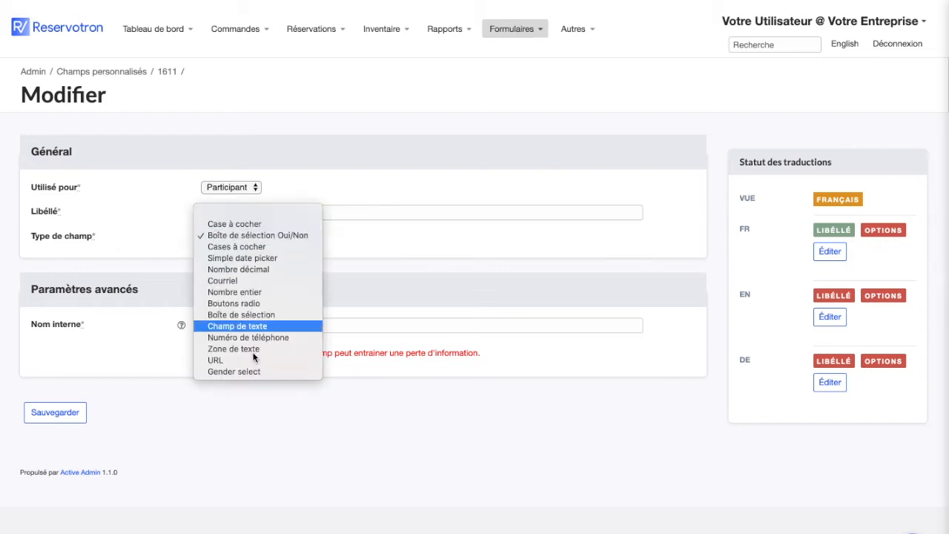
{"action": "left_click", "coordinate": [271, 235]}
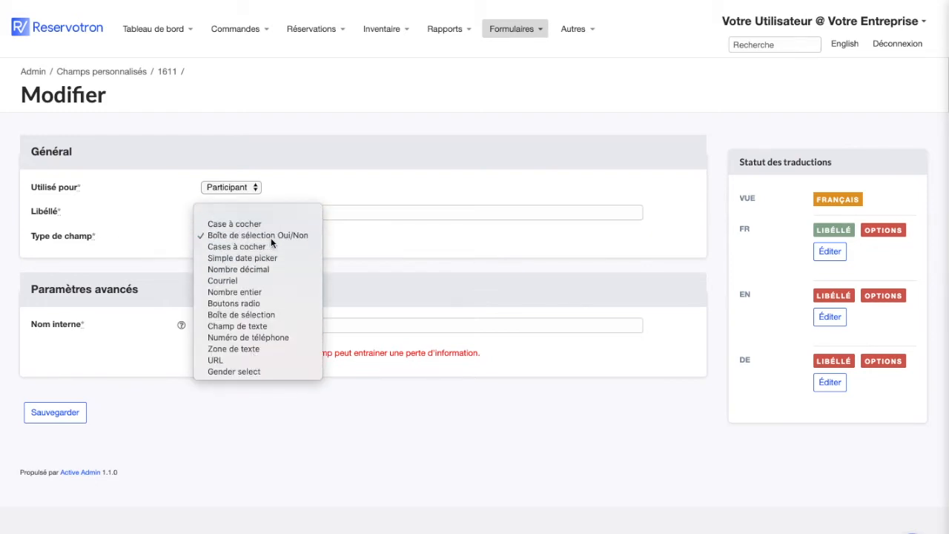
{"action": "left_click", "coordinate": [267, 238]}
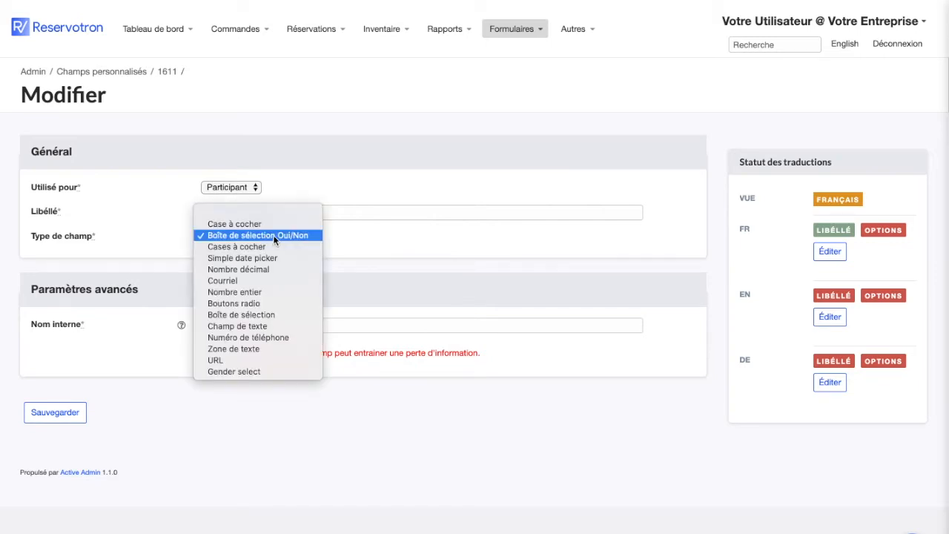
{"action": "left_click", "coordinate": [274, 235]}
{"action": "left_click", "coordinate": [275, 237]}
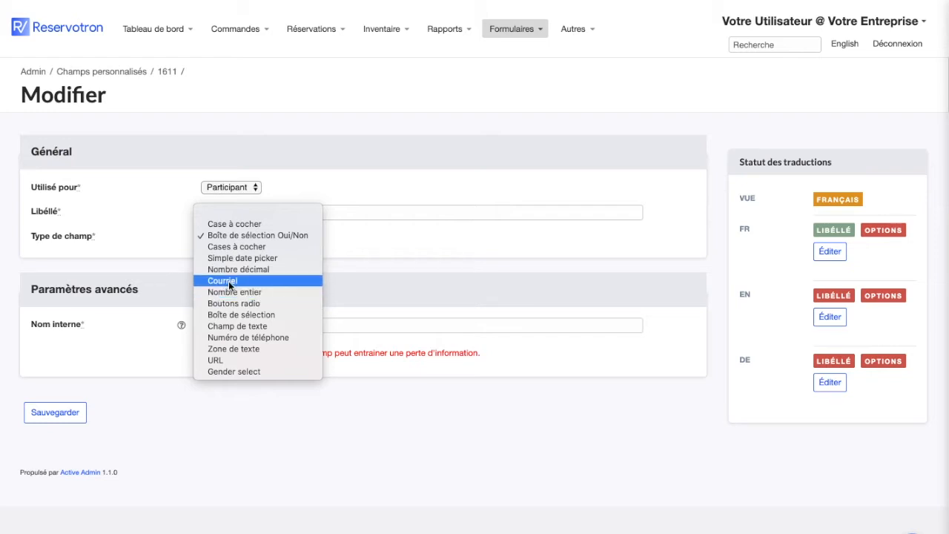
{"action": "key", "text": "Escape"}
Check the vertigo field's internal name and save the custom field.
{"action": "left_click", "coordinate": [236, 326]}
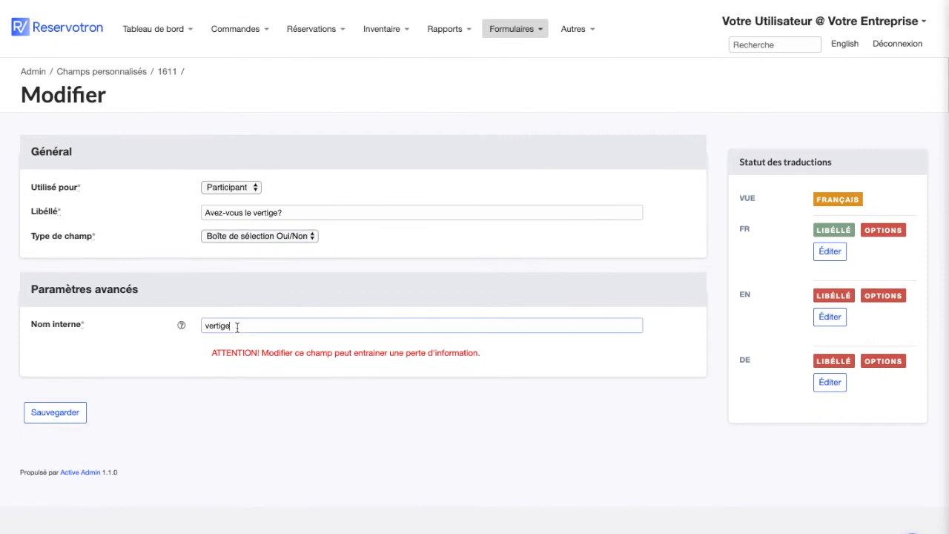
{"action": "double_click", "coordinate": [212, 324]}
{"action": "left_click", "coordinate": [53, 415]}
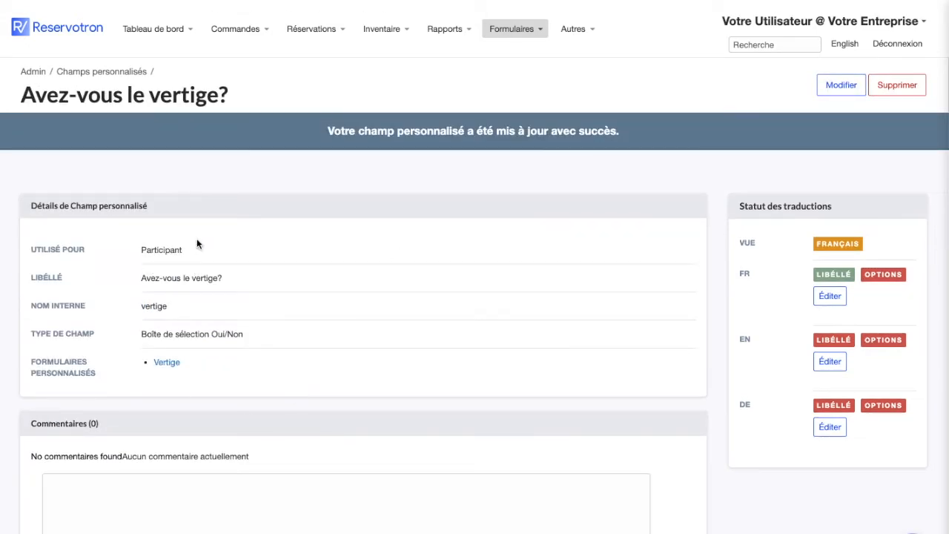
Open the custom forms list (Formulaires personnalisés) and review the internal names of the Participant and État de santé forms.
{"action": "left_click", "coordinate": [512, 28]}
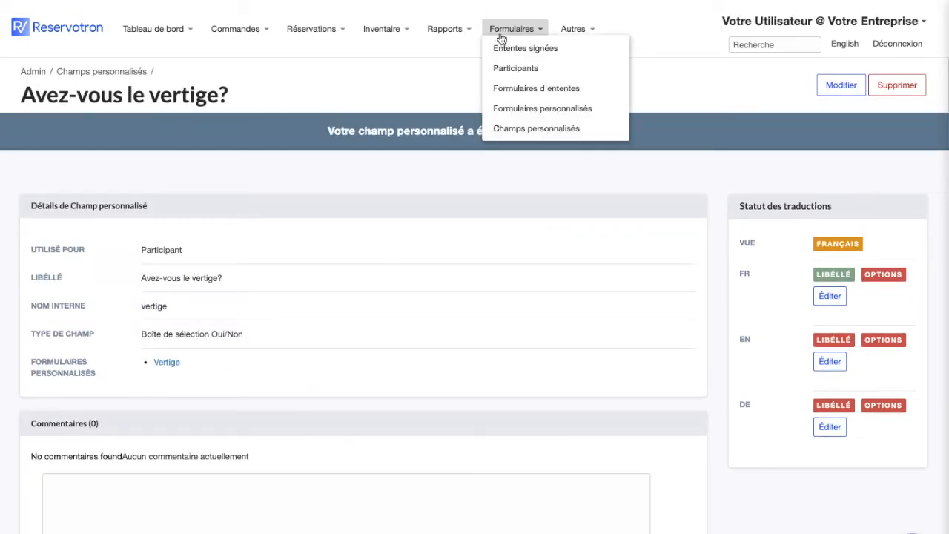
{"action": "left_click", "coordinate": [518, 111]}
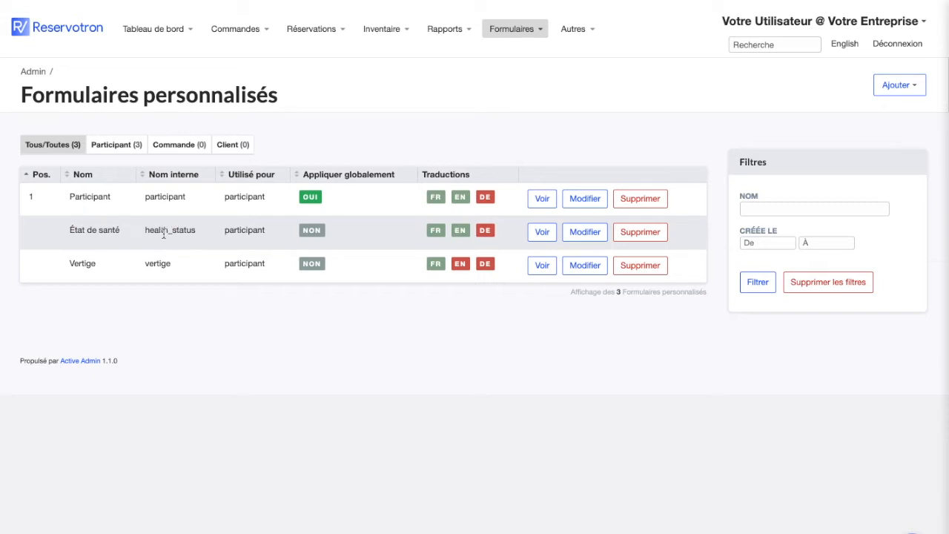
{"action": "double_click", "coordinate": [163, 195]}
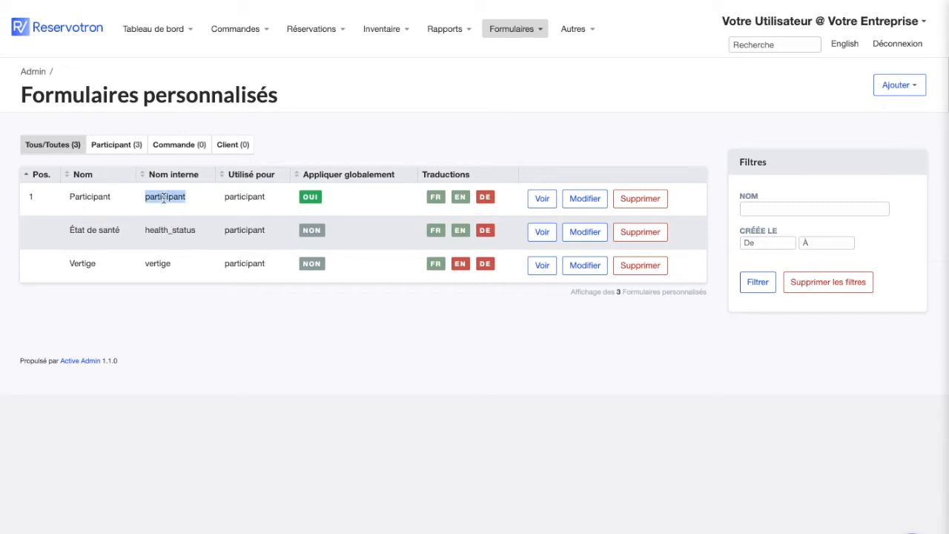
{"action": "left_click", "coordinate": [169, 239]}
{"action": "double_click", "coordinate": [185, 230]}
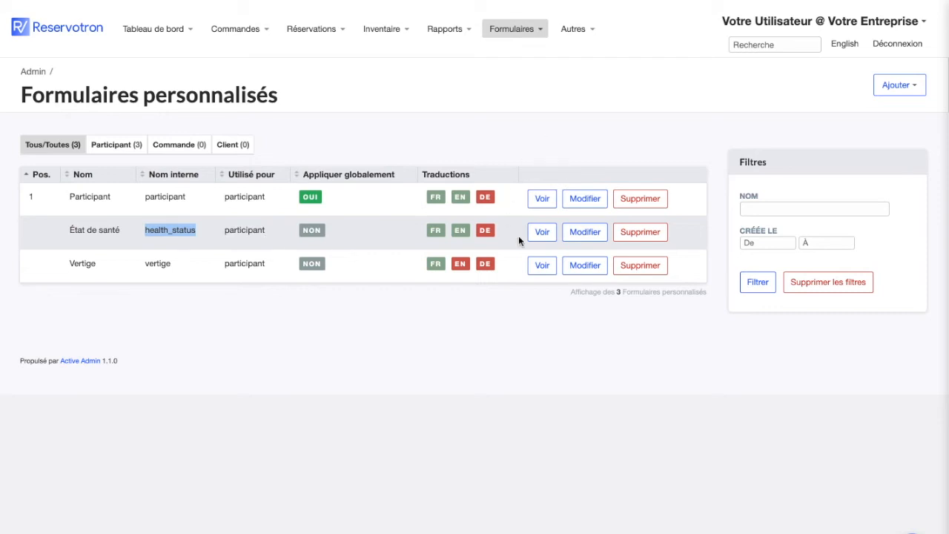
Open the Vertige custom form for editing and select its name text.
{"action": "left_click", "coordinate": [588, 272]}
{"action": "scroll", "coordinate": [418, 381], "scroll_direction": "down", "scroll_amount": 2}
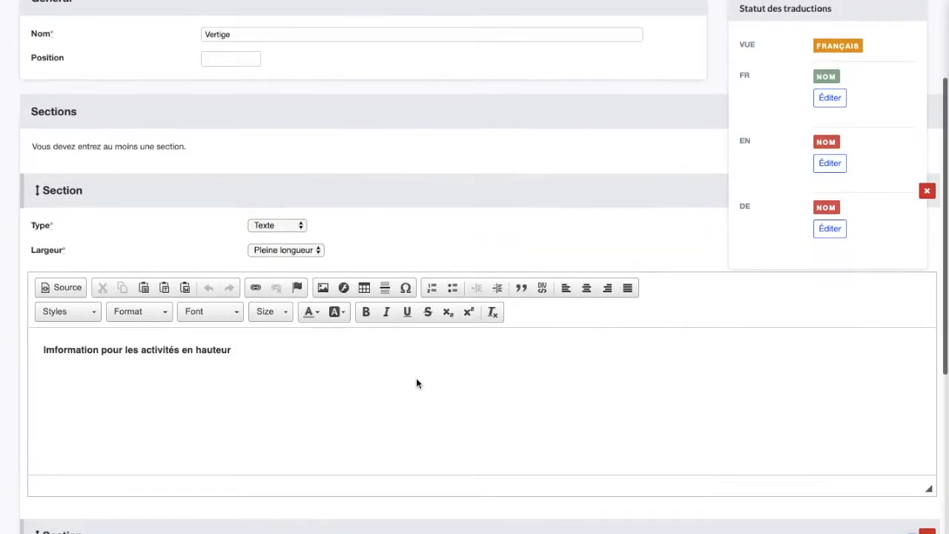
{"action": "scroll", "coordinate": [416, 383], "scroll_direction": "up", "scroll_amount": 2}
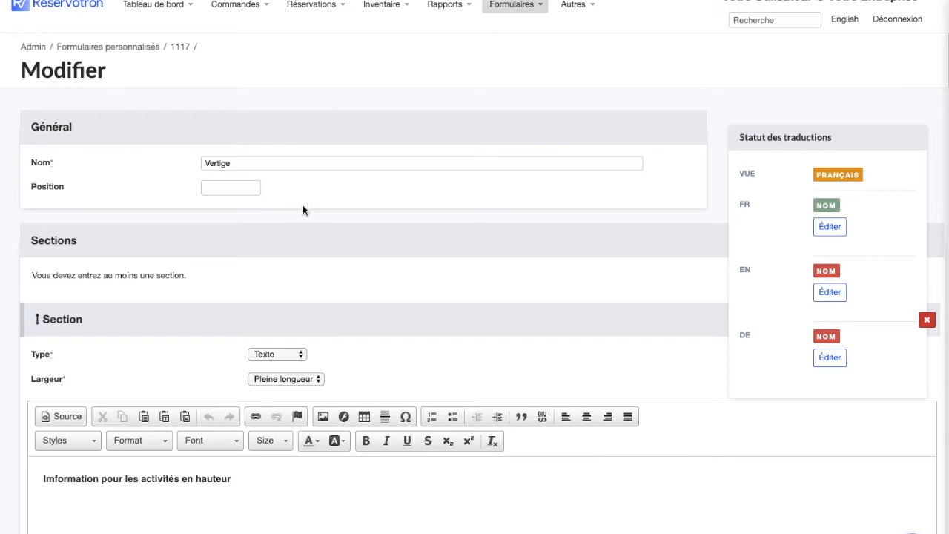
{"action": "left_click", "coordinate": [223, 161]}
{"action": "double_click", "coordinate": [223, 162]}
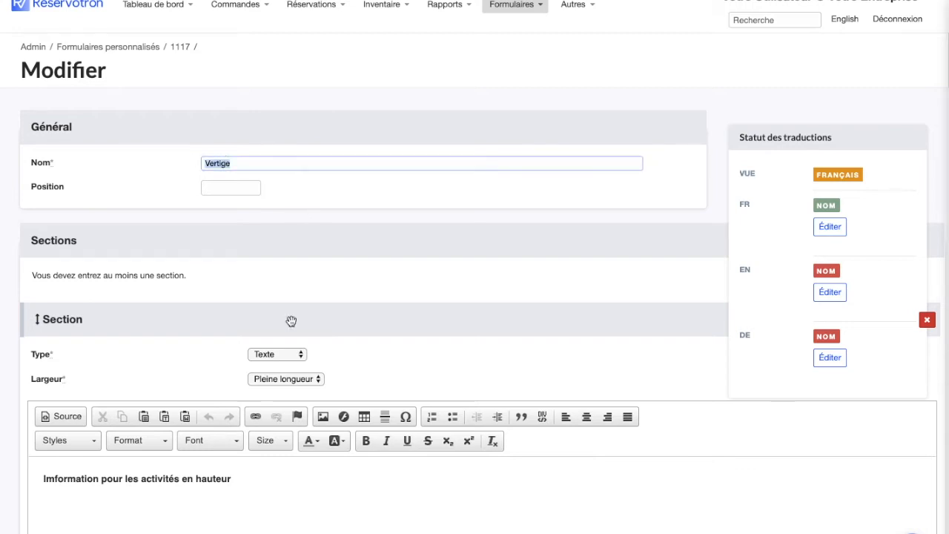
Examine the section types available for the Vertige form's first section, keeping Texte, and review the field section below it.
{"action": "scroll", "coordinate": [290, 320], "scroll_direction": "down", "scroll_amount": 3}
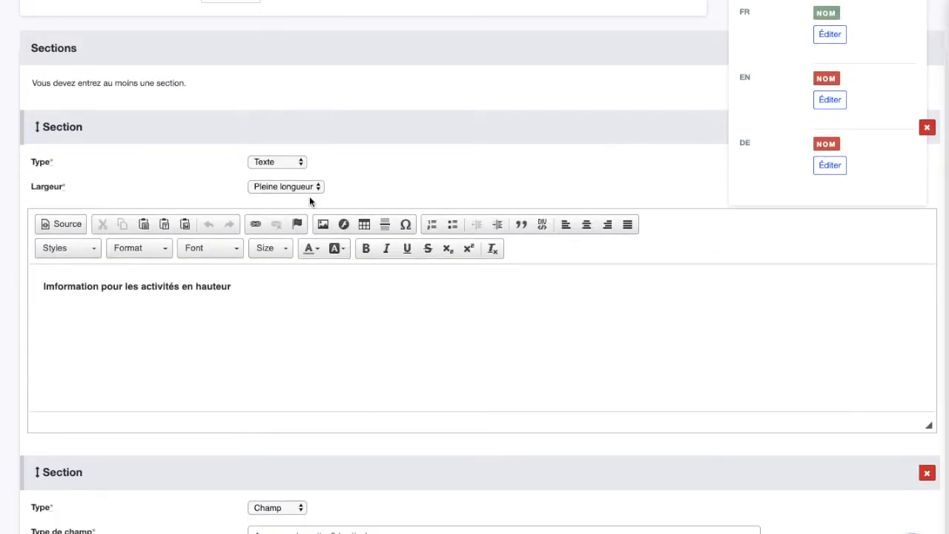
{"action": "left_click", "coordinate": [291, 162]}
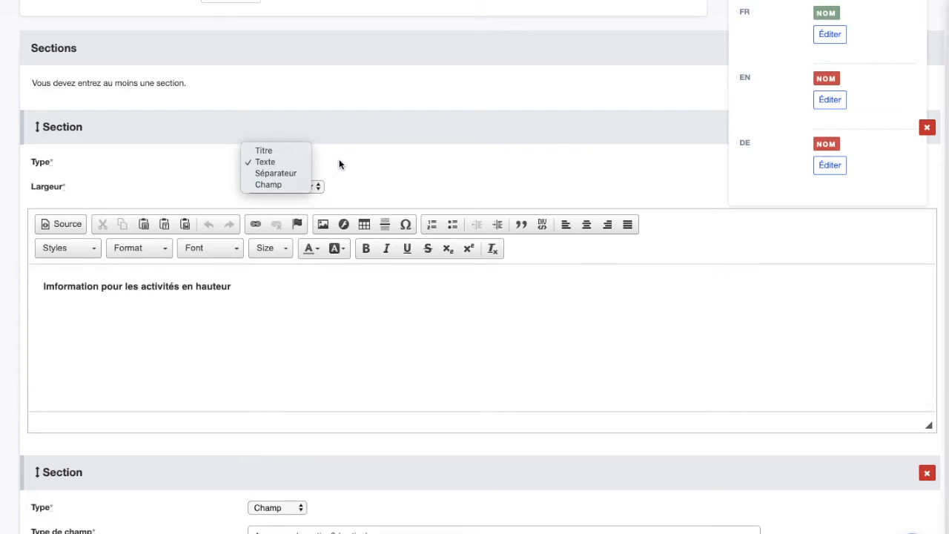
{"action": "left_click", "coordinate": [288, 162]}
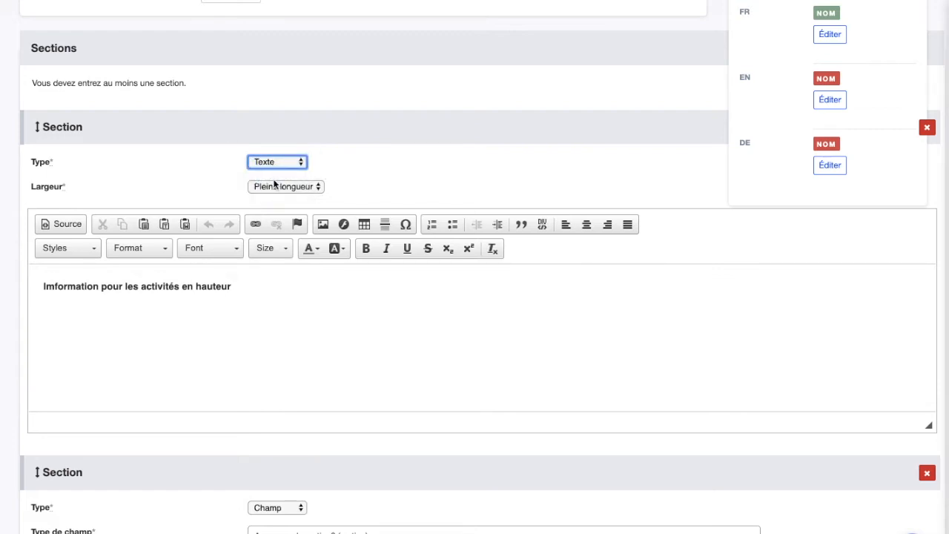
{"action": "left_click", "coordinate": [278, 161]}
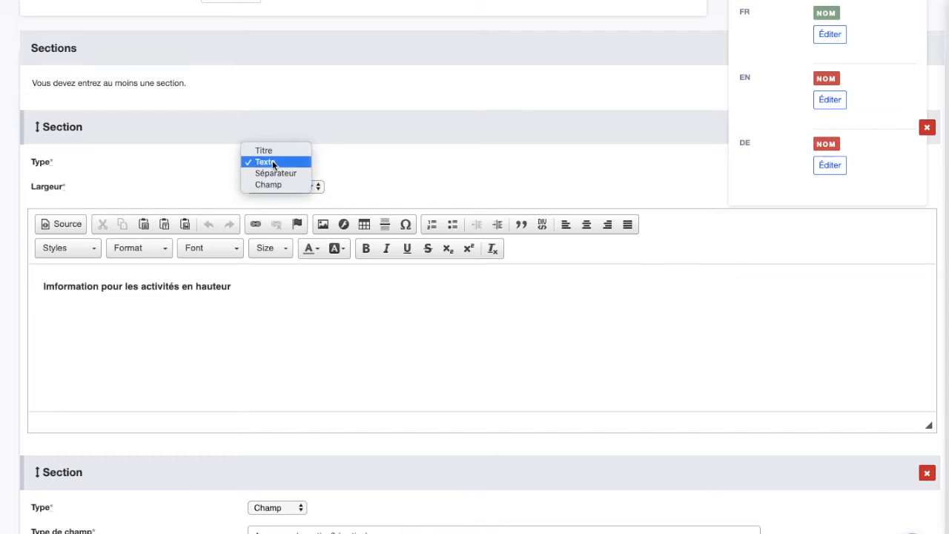
{"action": "left_click", "coordinate": [272, 161]}
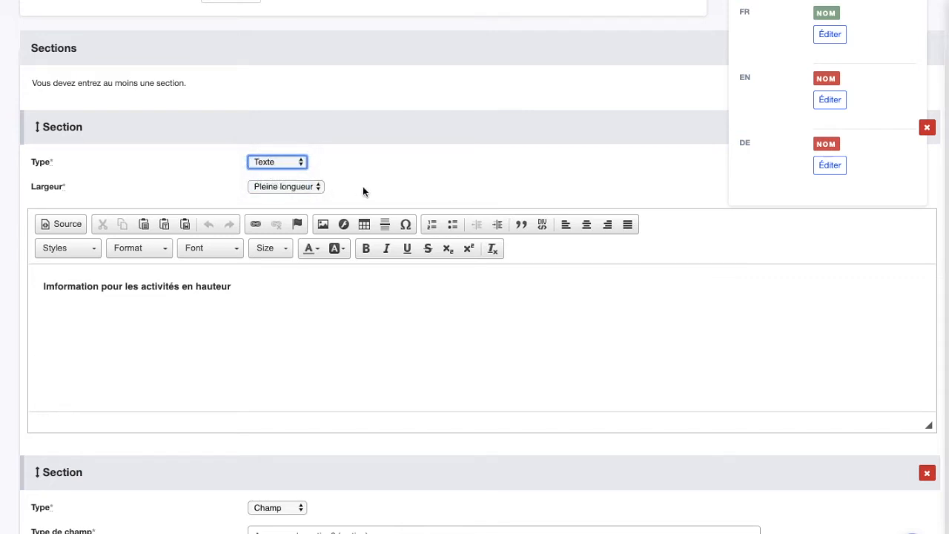
{"action": "scroll", "coordinate": [362, 187], "scroll_direction": "down", "scroll_amount": 5}
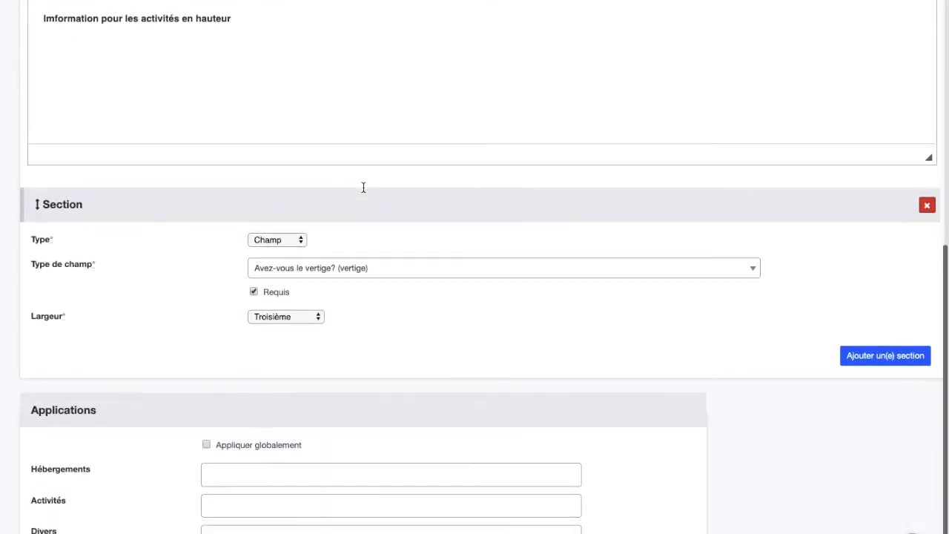
Examine the section types and field choices for the Vertige form's second section, keeping Champ and Avez-vous le vertige? (vertige).
{"action": "scroll", "coordinate": [363, 186], "scroll_direction": "down", "scroll_amount": 1}
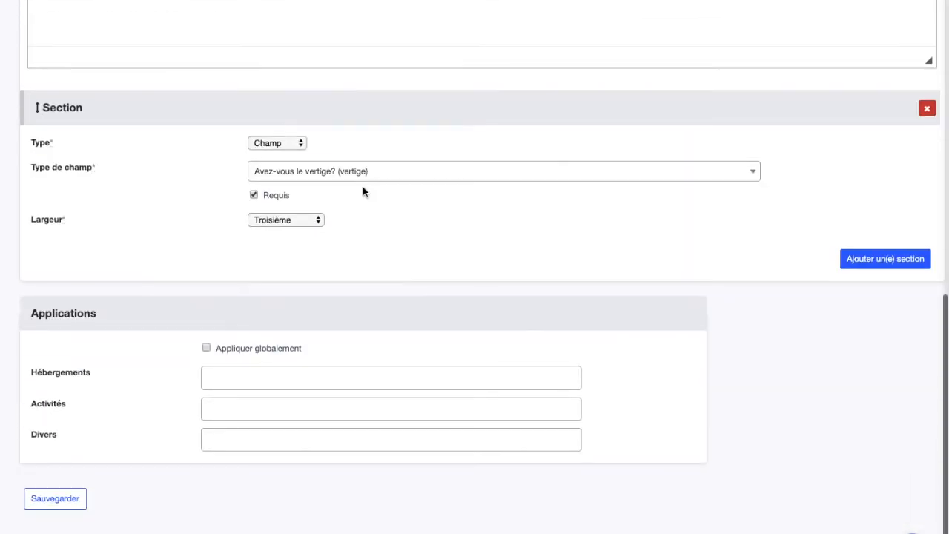
{"action": "left_click", "coordinate": [286, 147]}
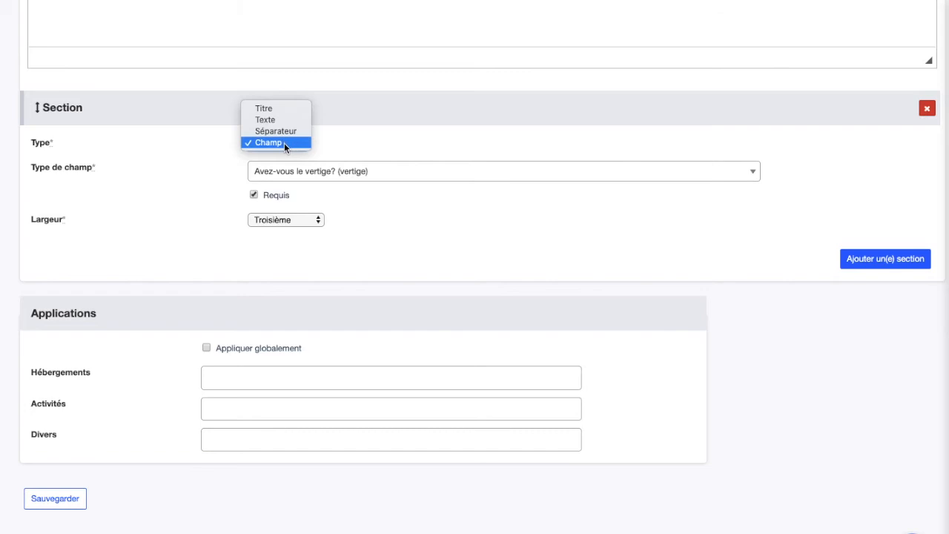
{"action": "left_click", "coordinate": [283, 144]}
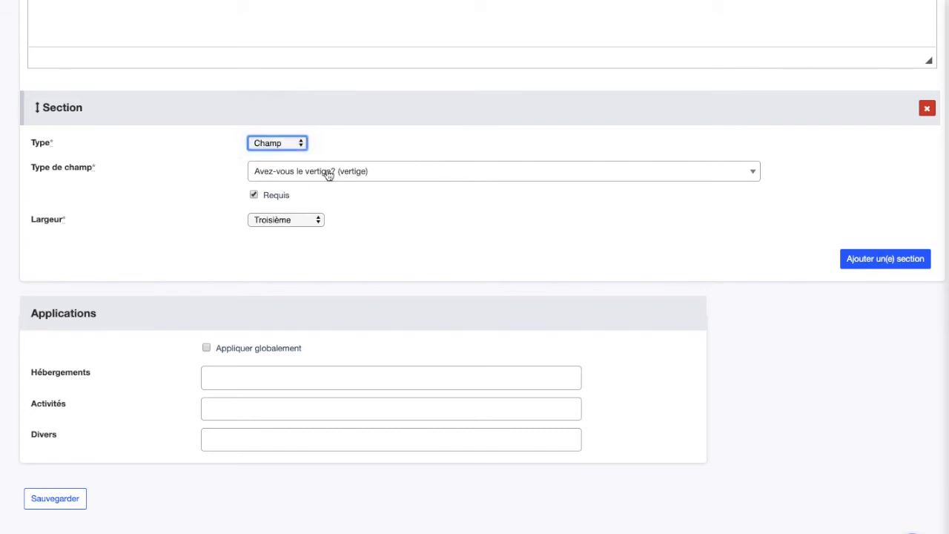
{"action": "left_click", "coordinate": [328, 173]}
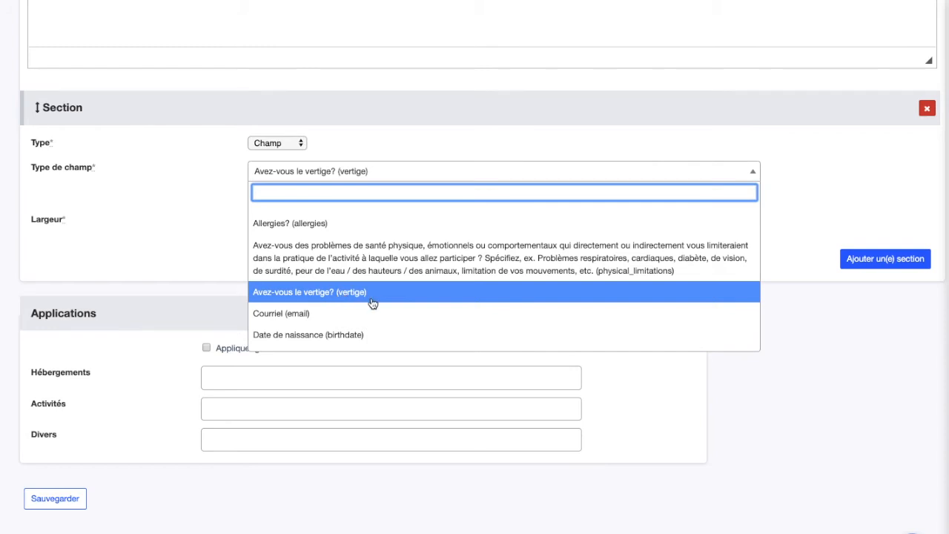
{"action": "left_click", "coordinate": [348, 292]}
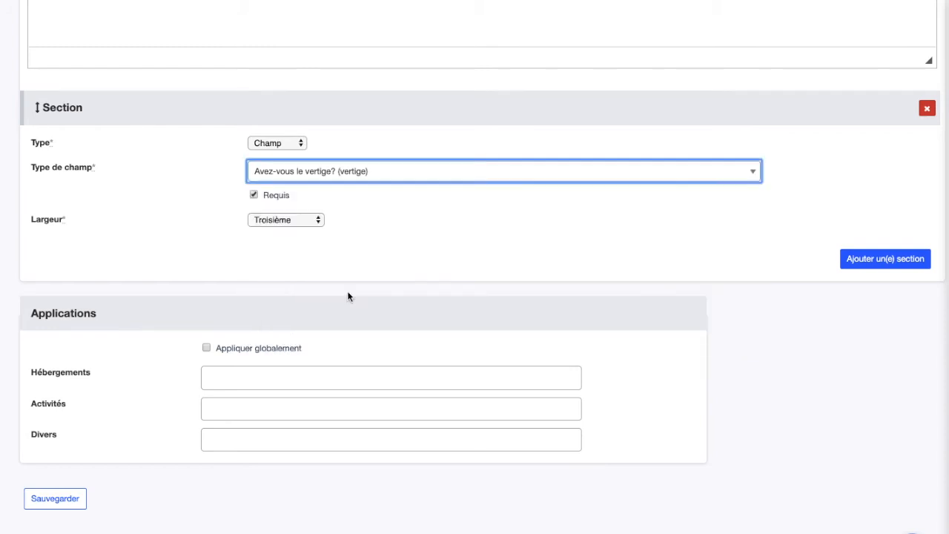
Browse the full list of fields available for the section and keep Avez-vous le vertige? (vertige) selected.
{"action": "left_click", "coordinate": [288, 173]}
{"action": "scroll", "coordinate": [290, 337], "scroll_direction": "down", "scroll_amount": 5}
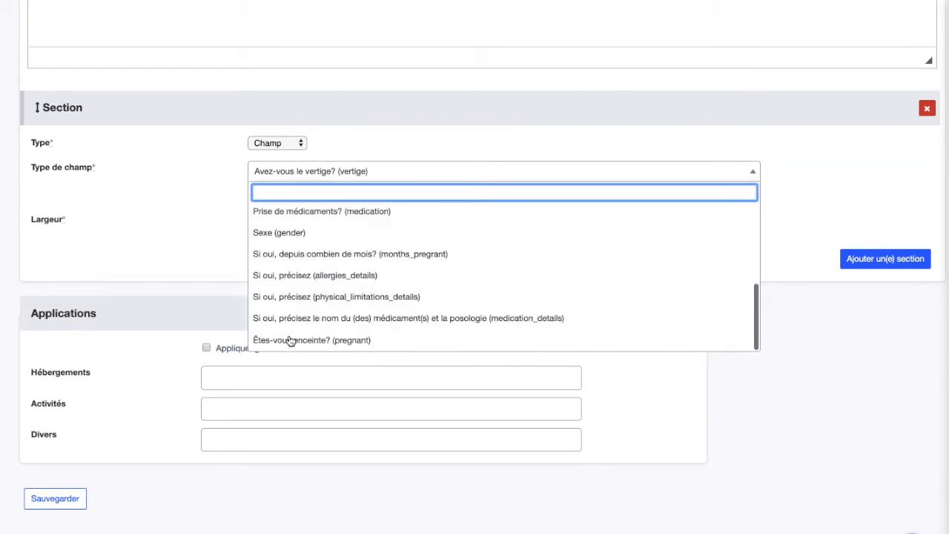
{"action": "scroll", "coordinate": [333, 401], "scroll_direction": "up", "scroll_amount": 4}
{"action": "scroll", "coordinate": [339, 420], "scroll_direction": "down", "scroll_amount": 1}
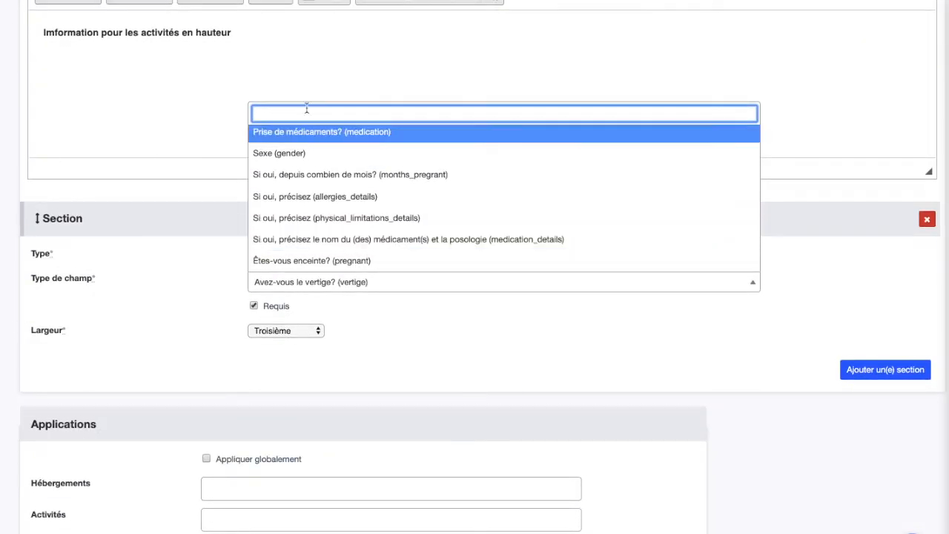
{"action": "scroll", "coordinate": [290, 271], "scroll_direction": "up", "scroll_amount": 3}
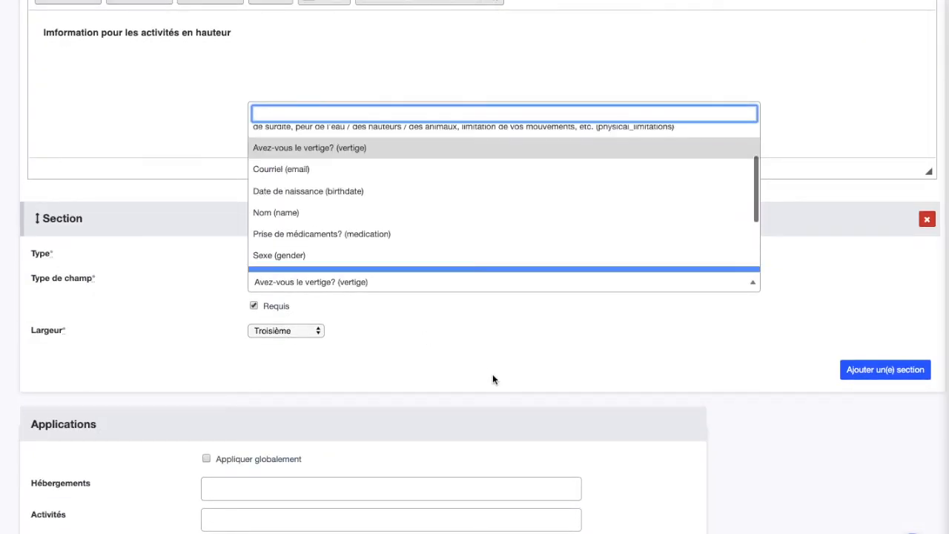
{"action": "left_click", "coordinate": [338, 153]}
Set the vertigo field's width (Largeur) to Pleine longueur and save the Vertige form.
{"action": "left_click", "coordinate": [308, 331]}
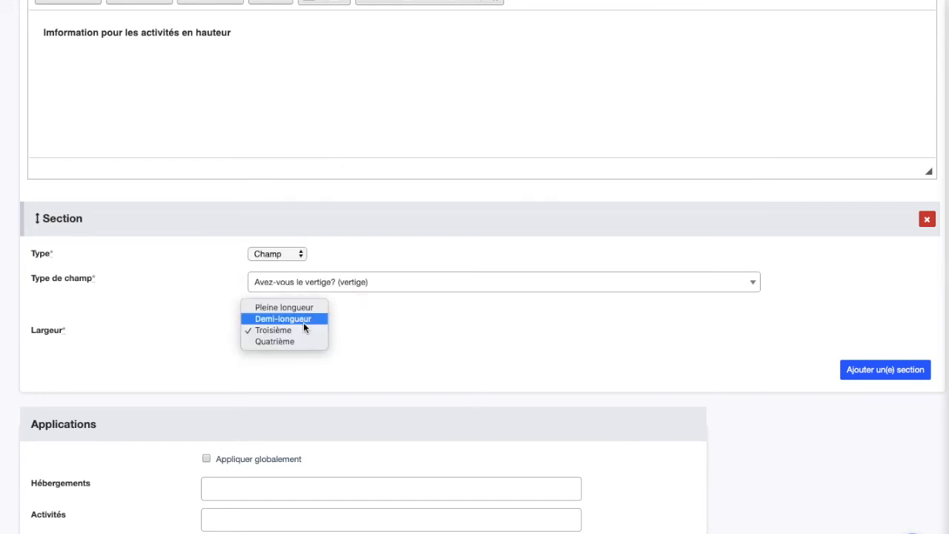
{"action": "left_click", "coordinate": [291, 307]}
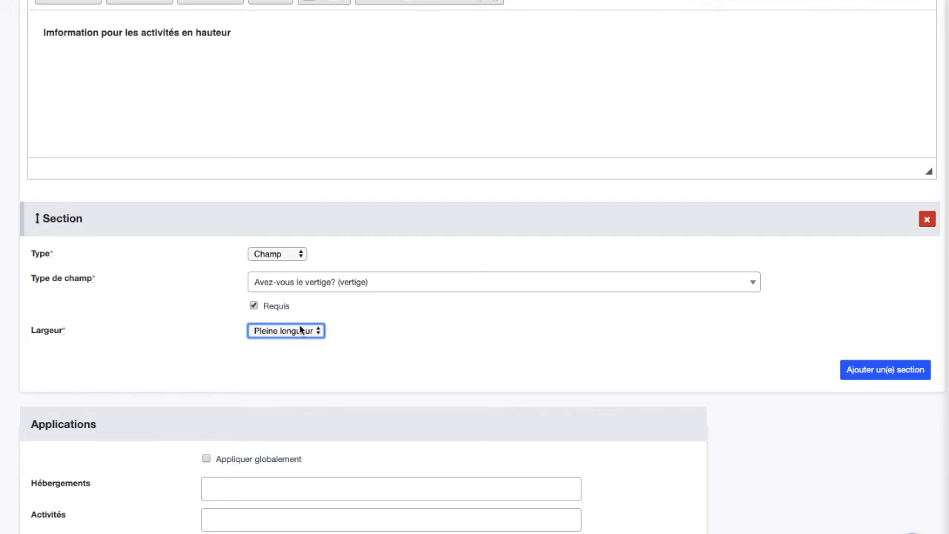
{"action": "left_click", "coordinate": [300, 330]}
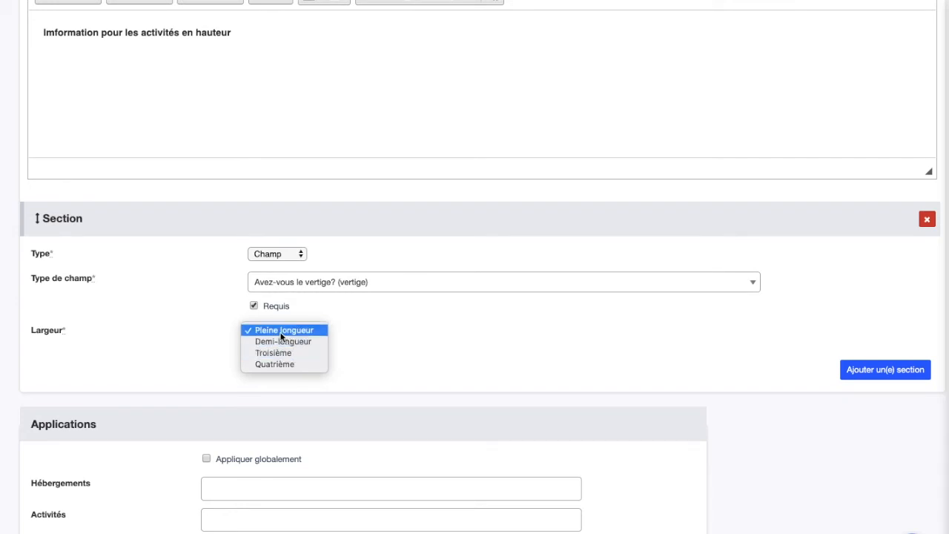
{"action": "left_click", "coordinate": [288, 328]}
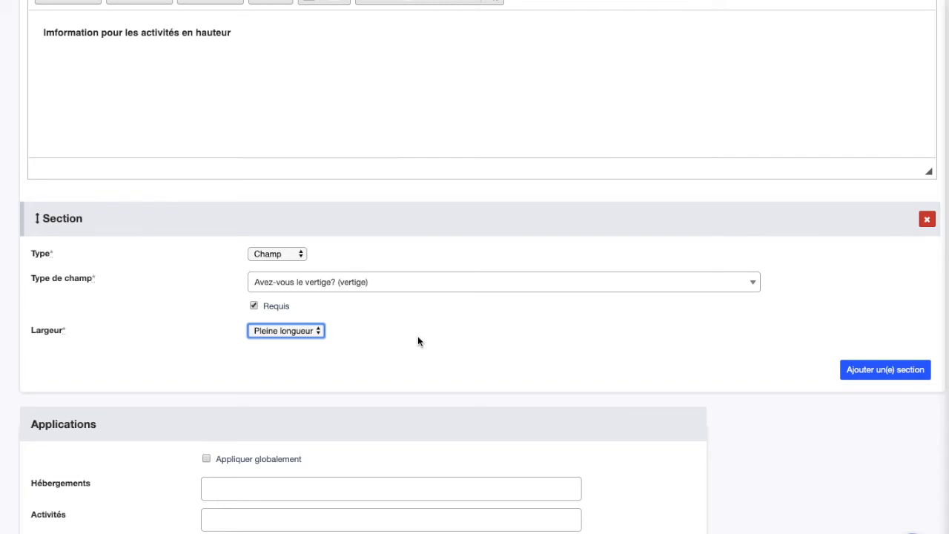
{"action": "scroll", "coordinate": [417, 341], "scroll_direction": "down", "scroll_amount": 3}
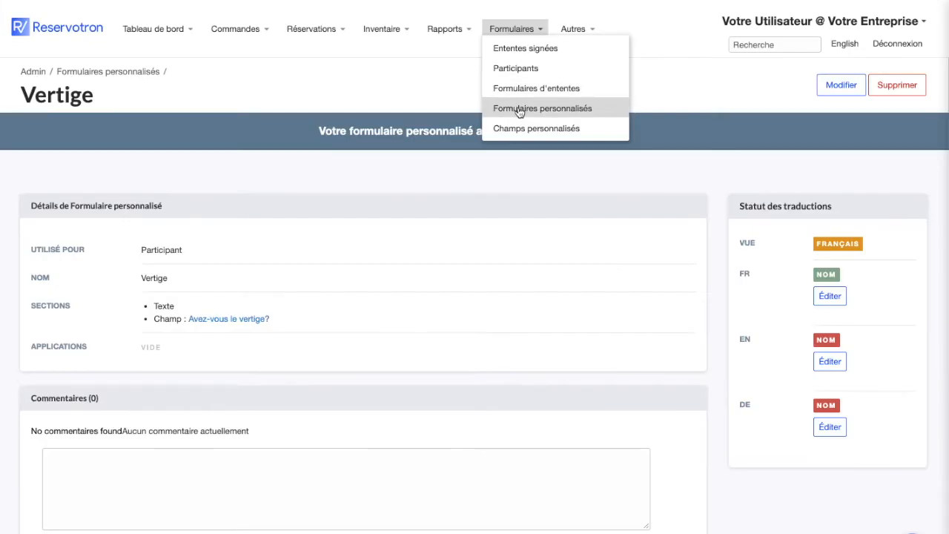
Open the État de santé custom form for editing and review its introductory text and field sections.
{"action": "left_click", "coordinate": [519, 109]}
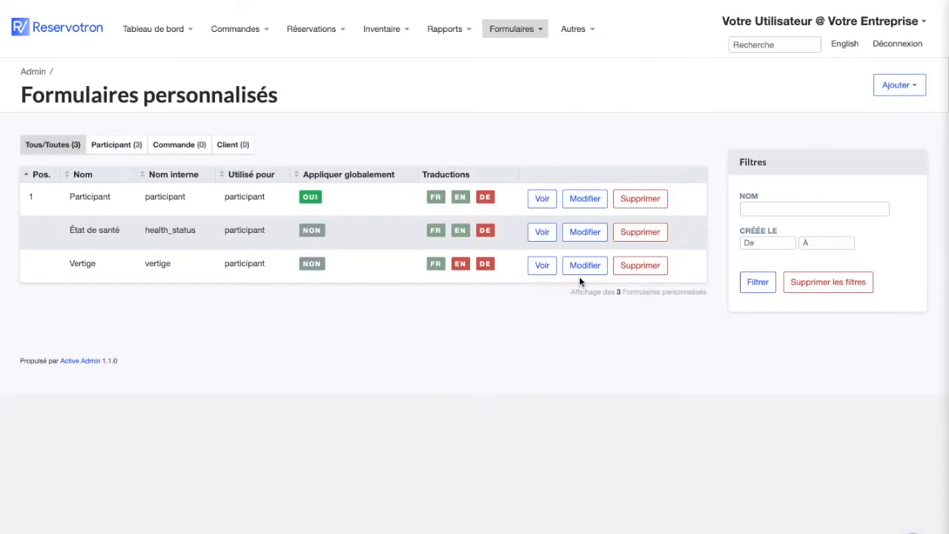
{"action": "left_click", "coordinate": [581, 234]}
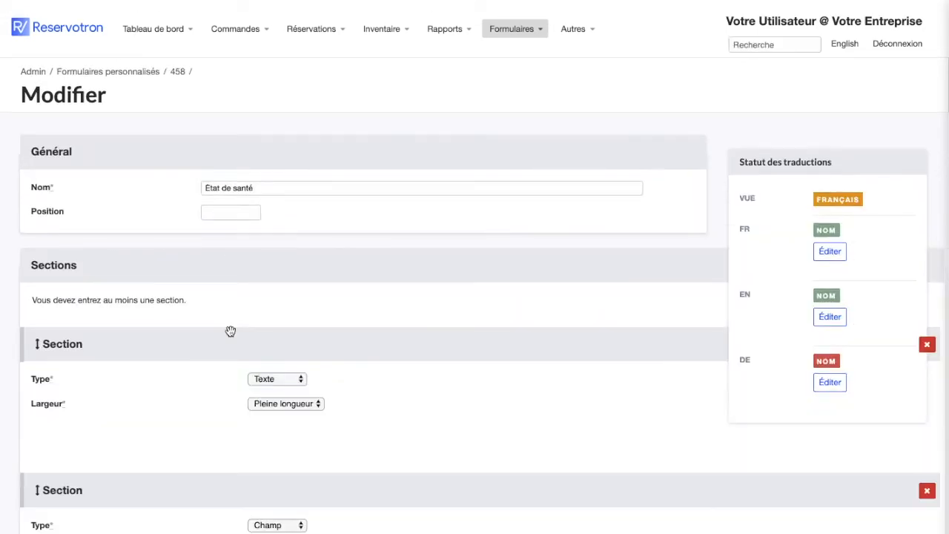
{"action": "scroll", "coordinate": [230, 359], "scroll_direction": "down", "scroll_amount": 3}
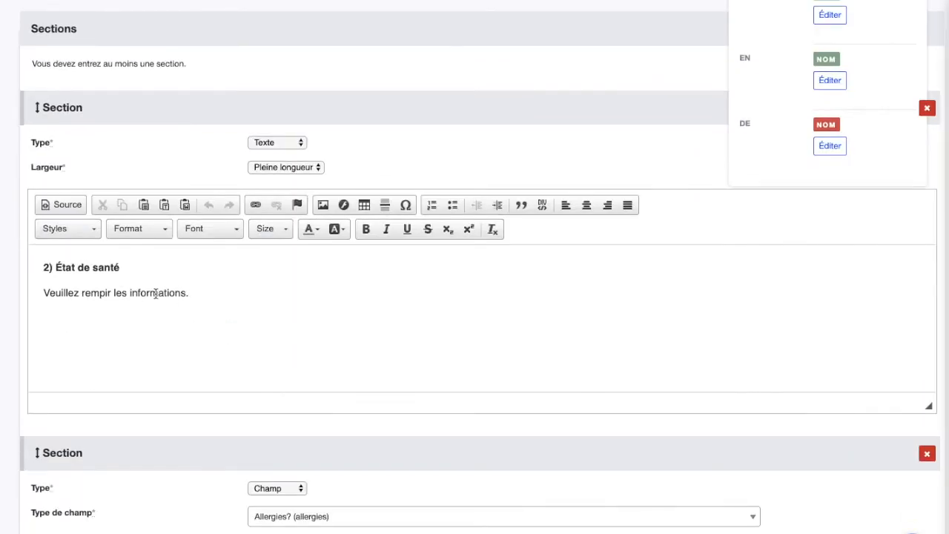
{"action": "scroll", "coordinate": [155, 296], "scroll_direction": "up", "scroll_amount": 3}
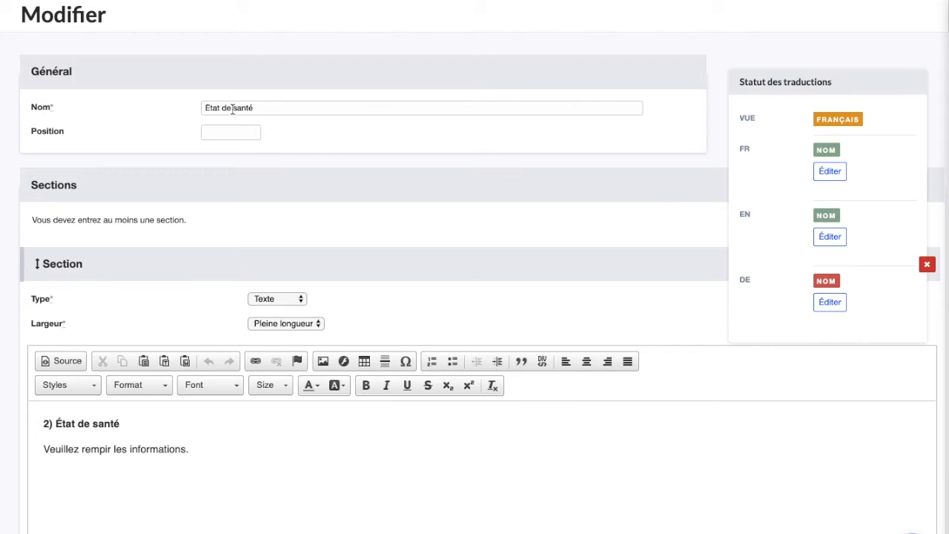
{"action": "double_click", "coordinate": [135, 450]}
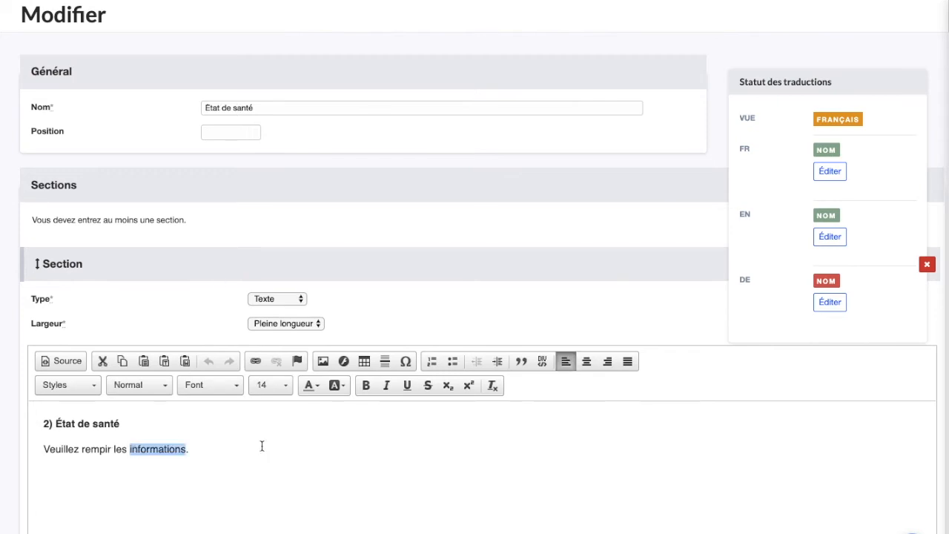
{"action": "scroll", "coordinate": [261, 444], "scroll_direction": "down", "scroll_amount": 6}
{"action": "scroll", "coordinate": [261, 444], "scroll_direction": "down", "scroll_amount": 5}
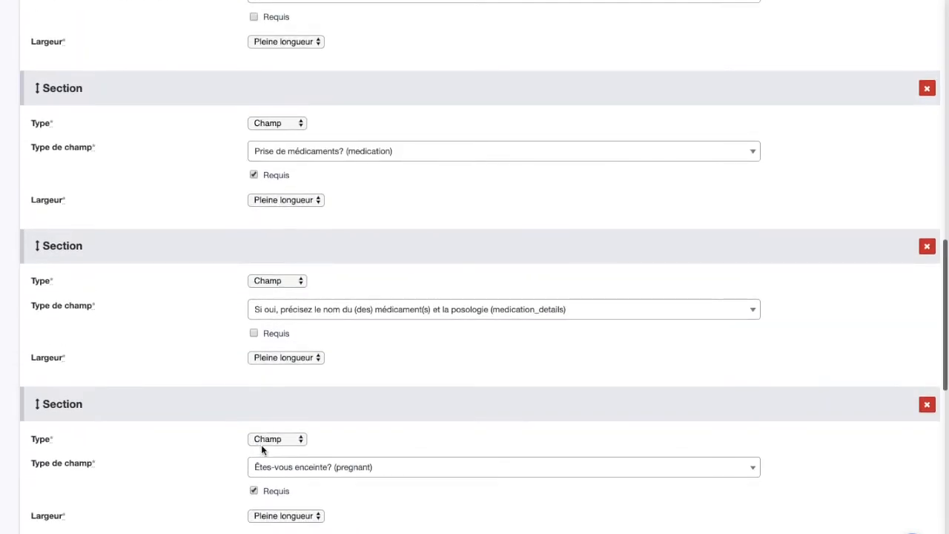
{"action": "scroll", "coordinate": [261, 445], "scroll_direction": "up", "scroll_amount": 7}
{"action": "scroll", "coordinate": [79, 89], "scroll_direction": "up", "scroll_amount": 4}
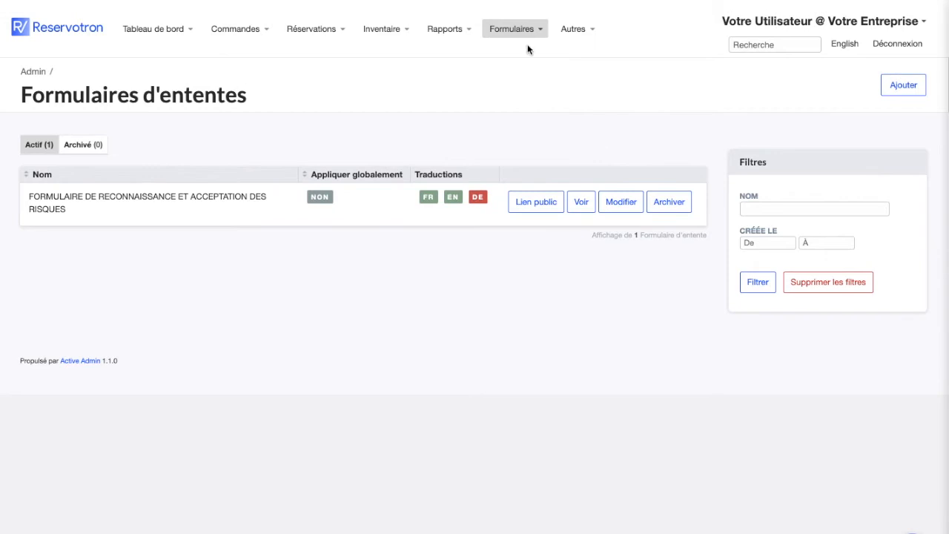
Open the agreement forms list (Formulaires d'ententes) and highlight the name of the risk acknowledgement form.
{"action": "mouse_move", "coordinate": [528, 33]}
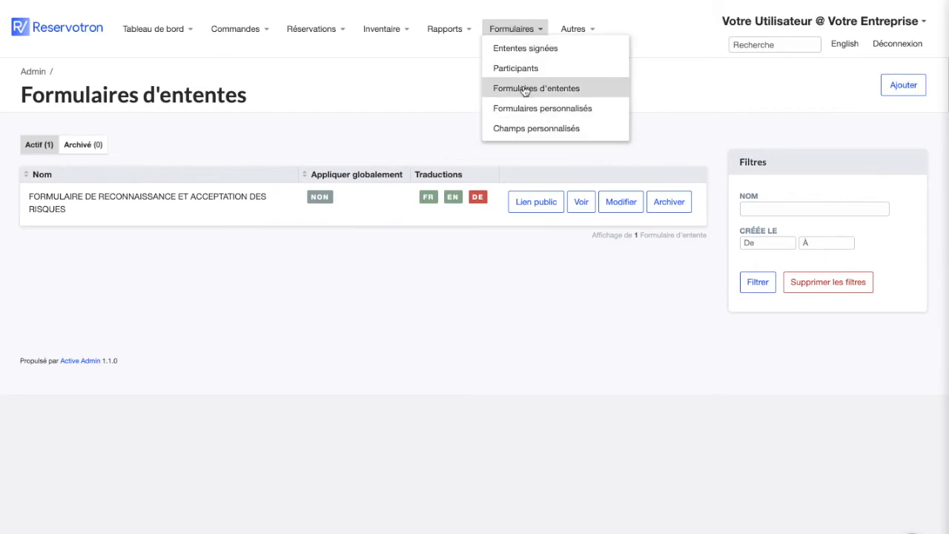
{"action": "double_click", "coordinate": [196, 195]}
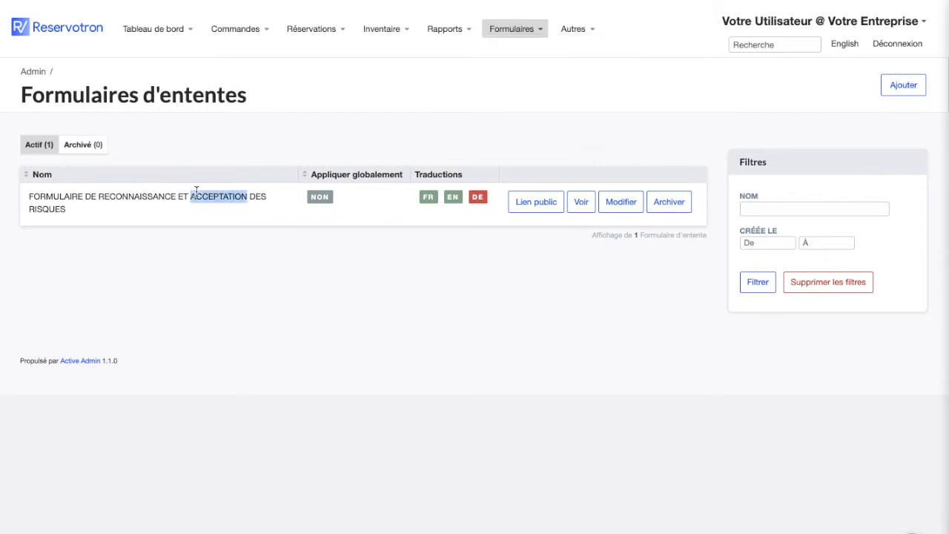
{"action": "triple_click", "coordinate": [152, 196]}
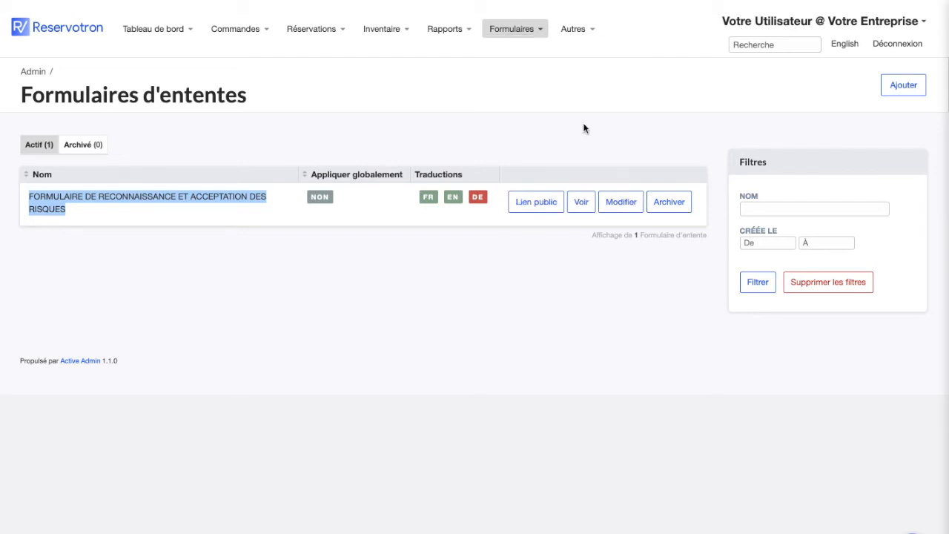
View the signed risk acknowledgement agreement from Ententes signées, review it from title to signatures, and return to the list.
{"action": "mouse_move", "coordinate": [516, 36]}
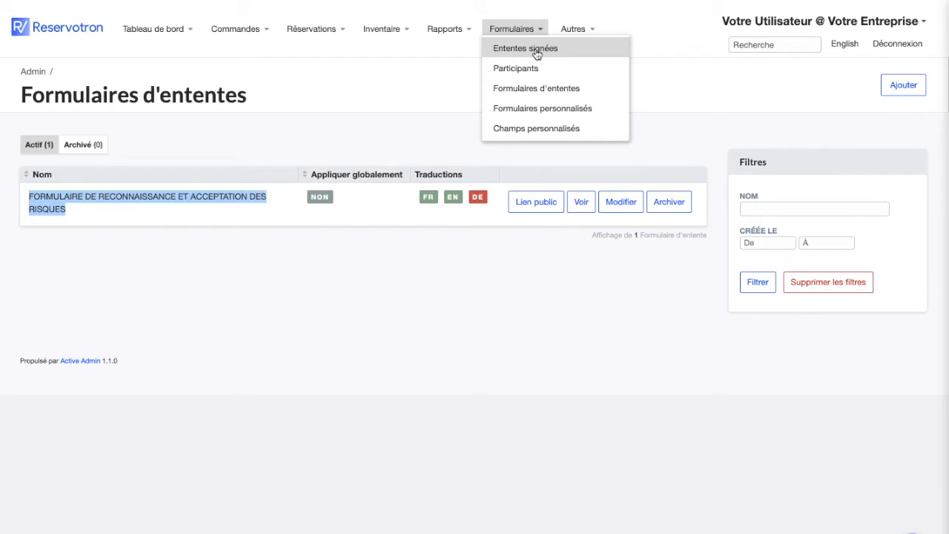
{"action": "left_click", "coordinate": [557, 50]}
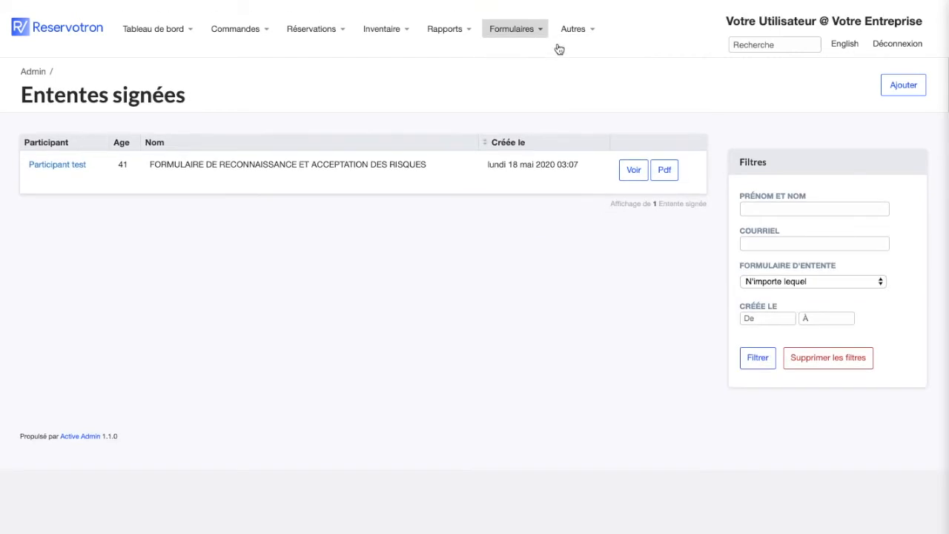
{"action": "left_click", "coordinate": [632, 171]}
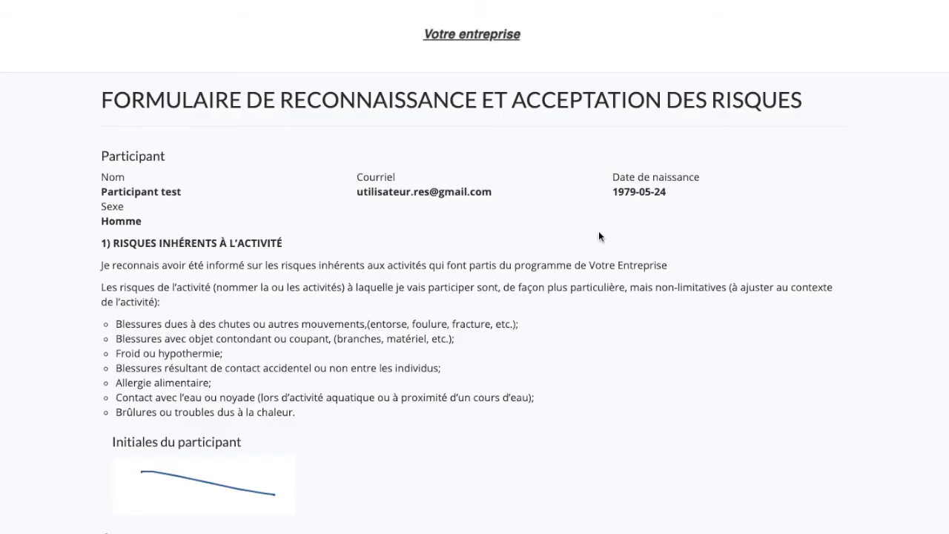
{"action": "triple_click", "coordinate": [218, 100]}
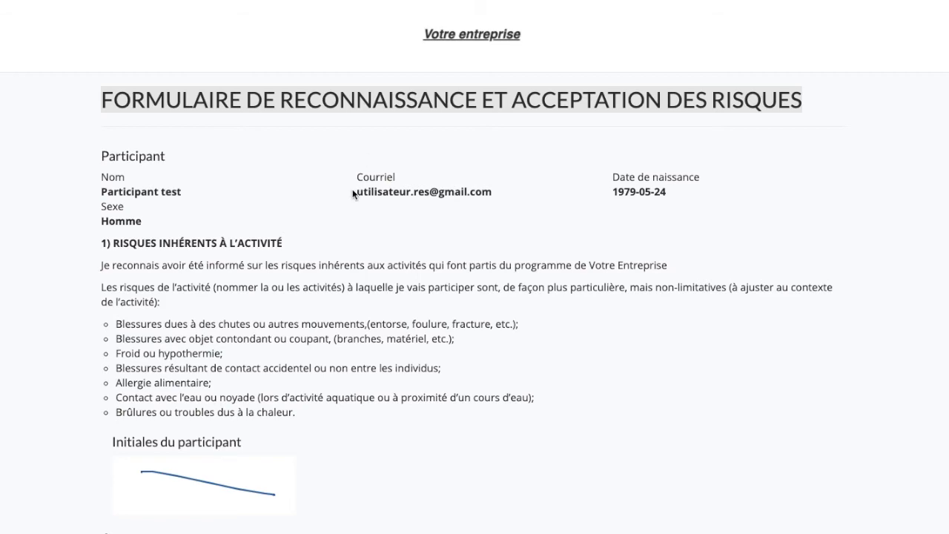
{"action": "scroll", "coordinate": [353, 194], "scroll_direction": "down", "scroll_amount": 1}
{"action": "scroll", "coordinate": [208, 298], "scroll_direction": "down", "scroll_amount": 10}
{"action": "scroll", "coordinate": [207, 298], "scroll_direction": "down", "scroll_amount": 4}
{"action": "scroll", "coordinate": [302, 274], "scroll_direction": "up", "scroll_amount": 5}
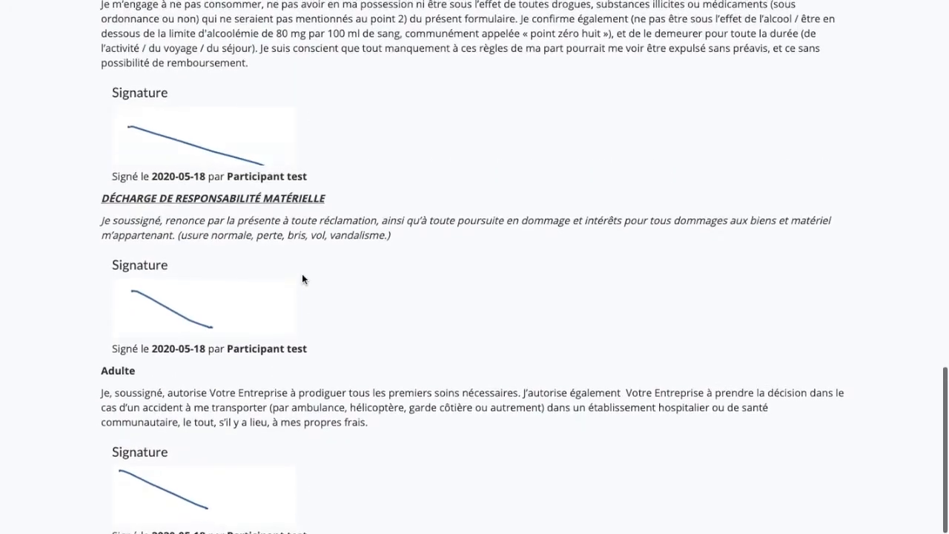
{"action": "scroll", "coordinate": [302, 274], "scroll_direction": "up", "scroll_amount": 15}
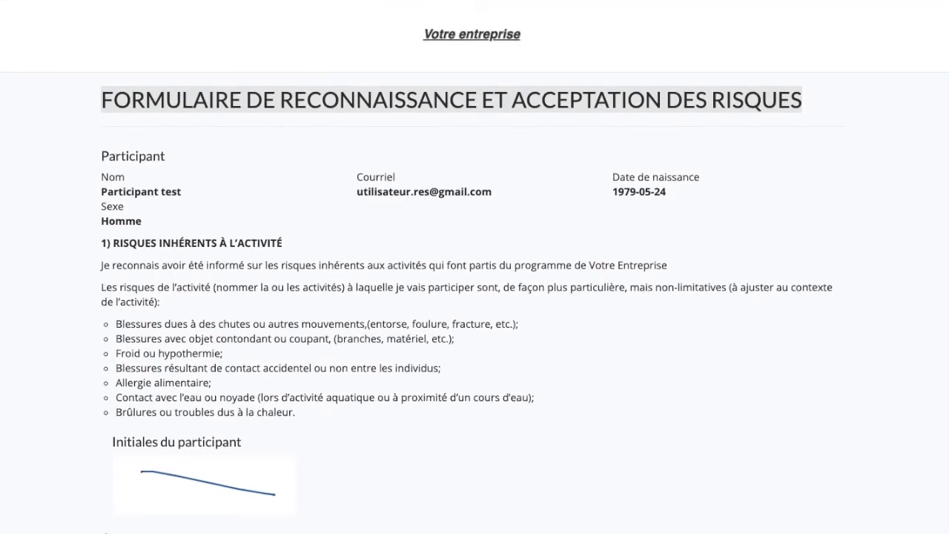
{"action": "key", "text": "alt+Left"}
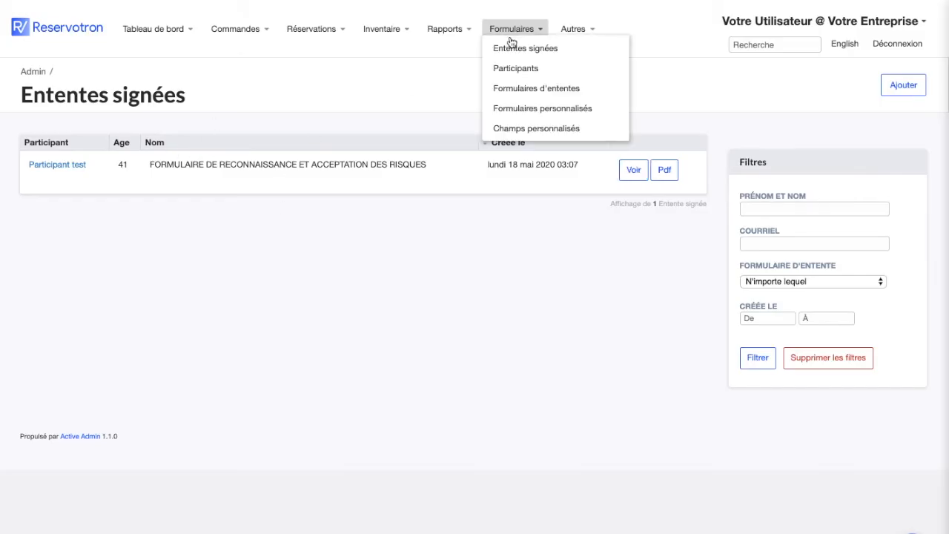
Open the agreement form FORMULAIRE DE RECONNAISSANCE ET ACCEPTATION DES RISQUES for editing and select its name text.
{"action": "left_click", "coordinate": [526, 96]}
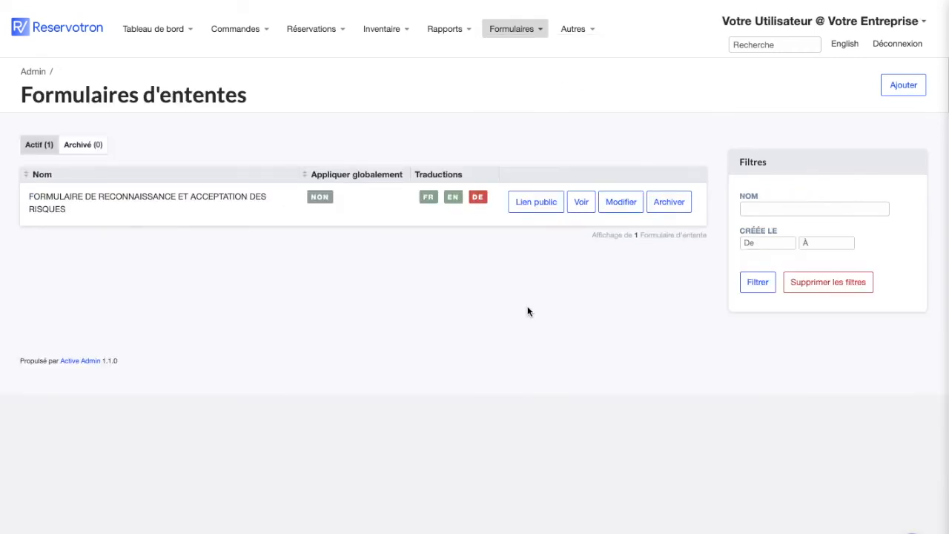
{"action": "left_click", "coordinate": [621, 200]}
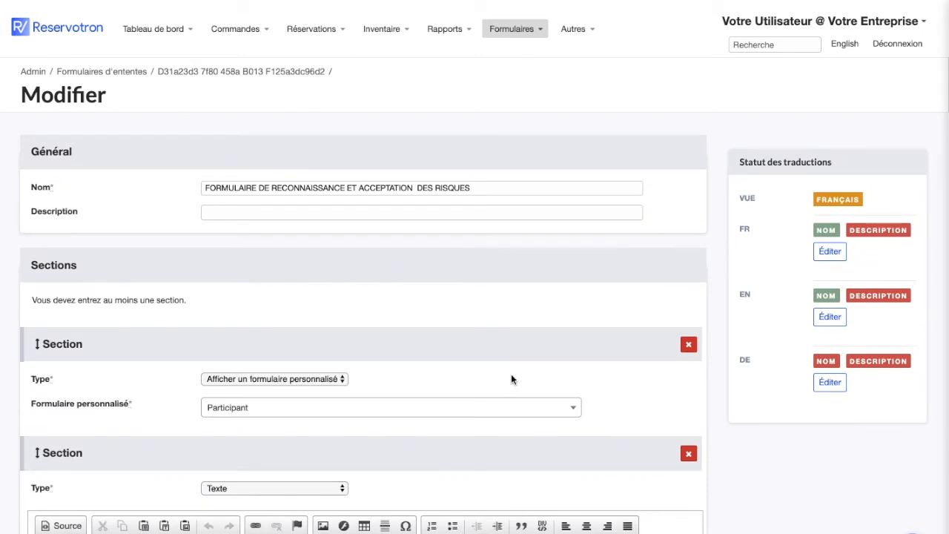
{"action": "left_click", "coordinate": [128, 71]}
{"action": "left_click", "coordinate": [918, 86]}
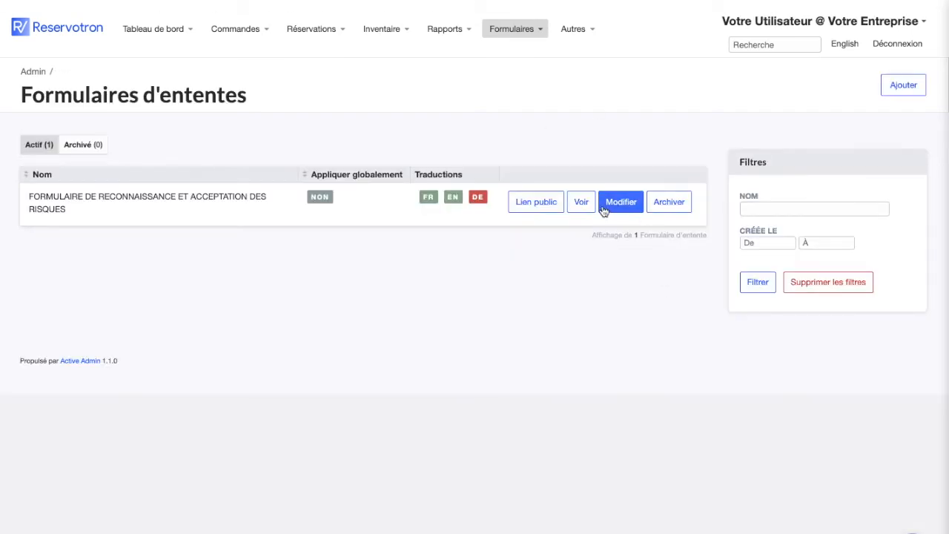
{"action": "left_click", "coordinate": [620, 214]}
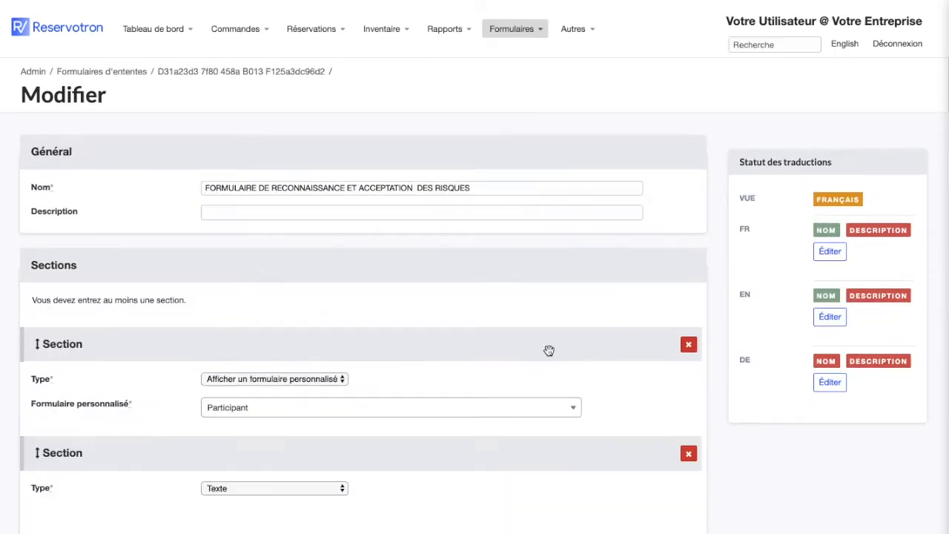
{"action": "triple_click", "coordinate": [267, 186]}
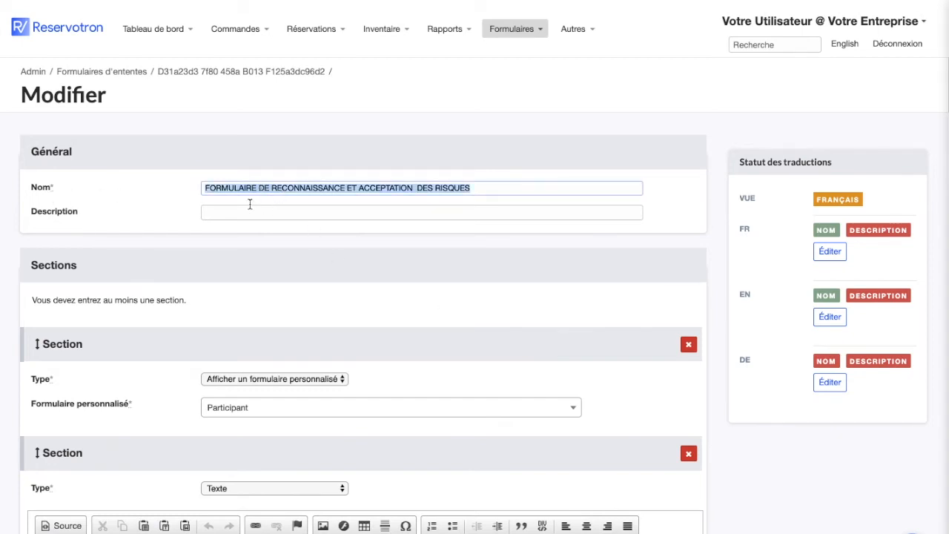
Review the first section's type and custom form options, keeping Afficher un formulaire personnalisé and Participant.
{"action": "triple_click", "coordinate": [306, 187]}
{"action": "scroll", "coordinate": [305, 187], "scroll_direction": "down", "scroll_amount": 5}
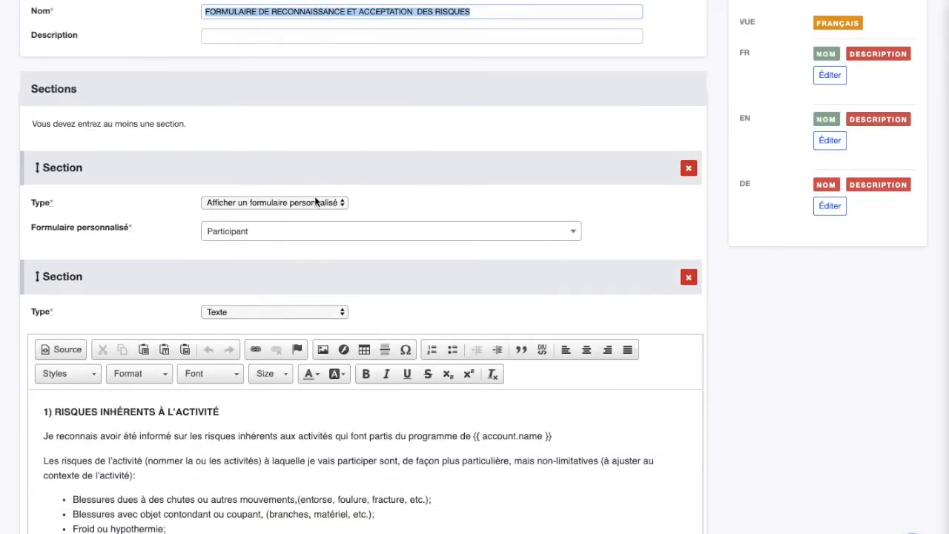
{"action": "scroll", "coordinate": [314, 200], "scroll_direction": "down", "scroll_amount": 3}
{"action": "scroll", "coordinate": [314, 200], "scroll_direction": "up", "scroll_amount": 1}
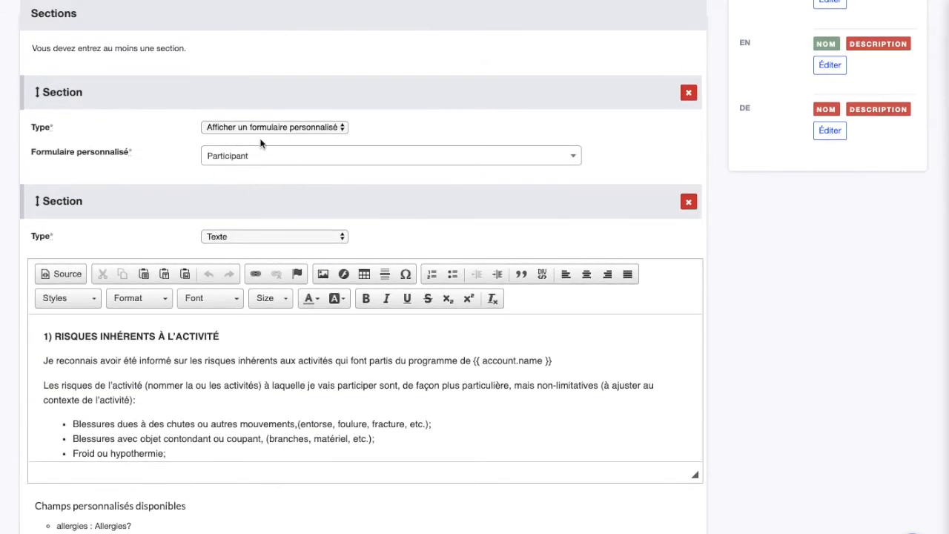
{"action": "scroll", "coordinate": [263, 178], "scroll_direction": "up", "scroll_amount": 2}
{"action": "left_click", "coordinate": [261, 194]}
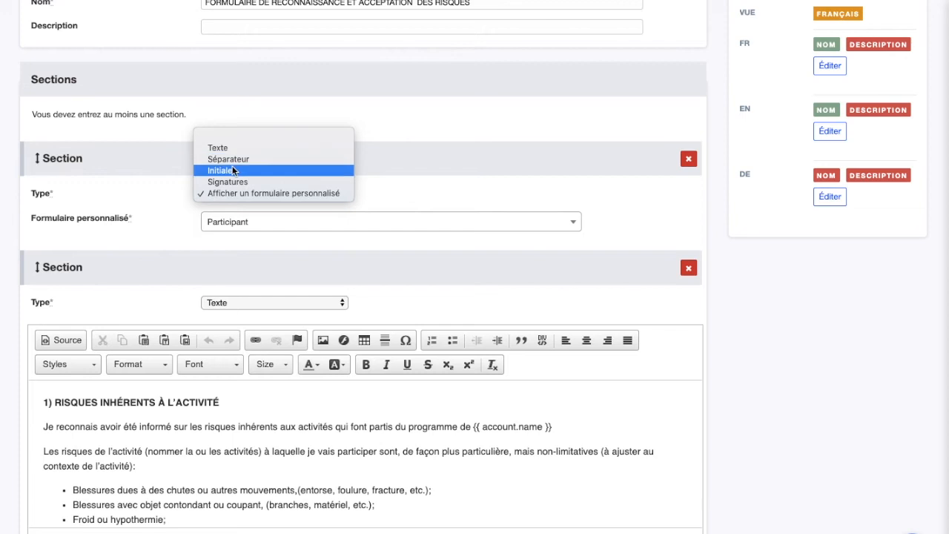
{"action": "left_click", "coordinate": [241, 194]}
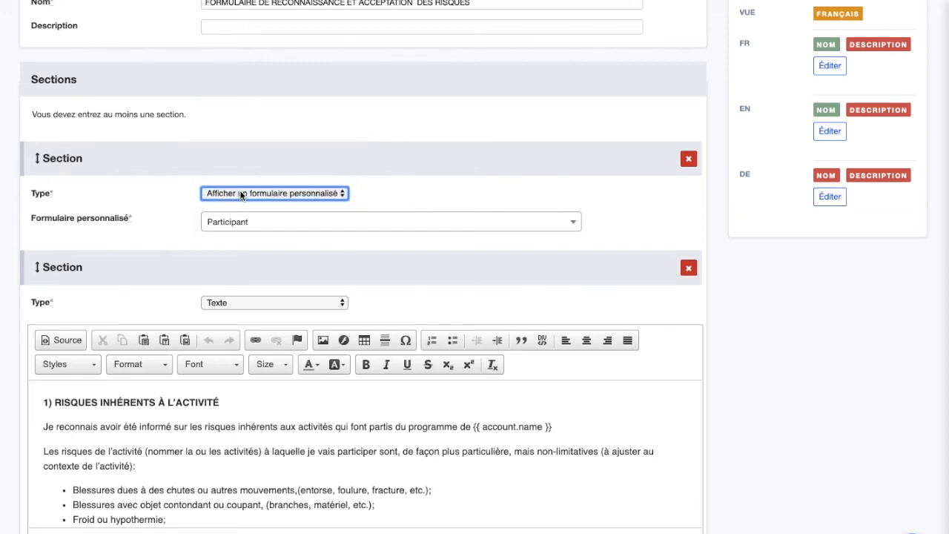
{"action": "left_click", "coordinate": [241, 224]}
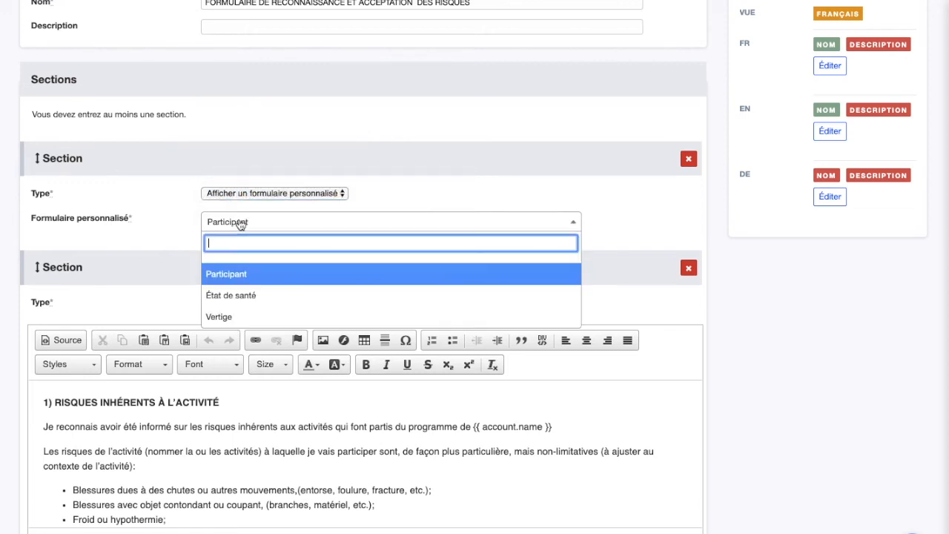
{"action": "left_click", "coordinate": [226, 274]}
Open the Participant custom form for editing and examine its field sections and application setting.
{"action": "scroll", "coordinate": [232, 275], "scroll_direction": "up", "scroll_amount": 3}
{"action": "left_click", "coordinate": [511, 28]}
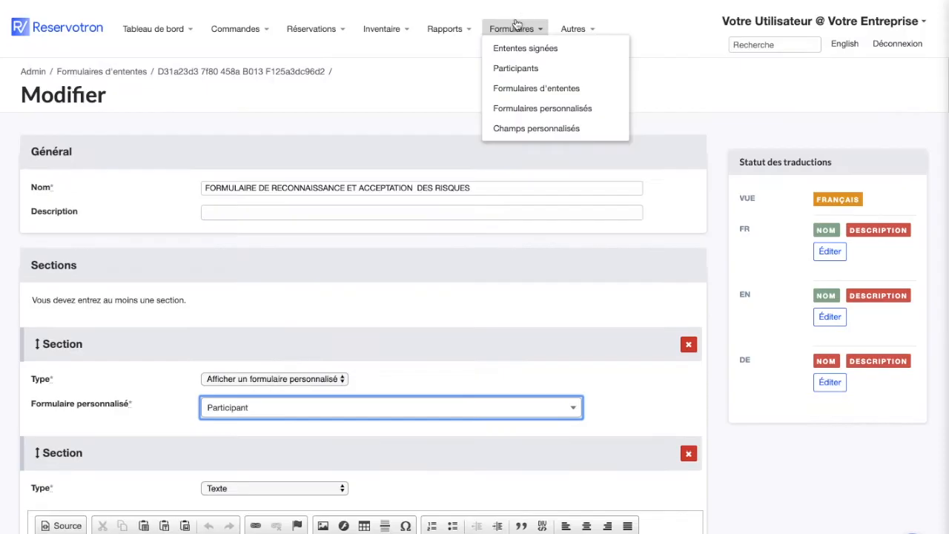
{"action": "left_click", "coordinate": [524, 108]}
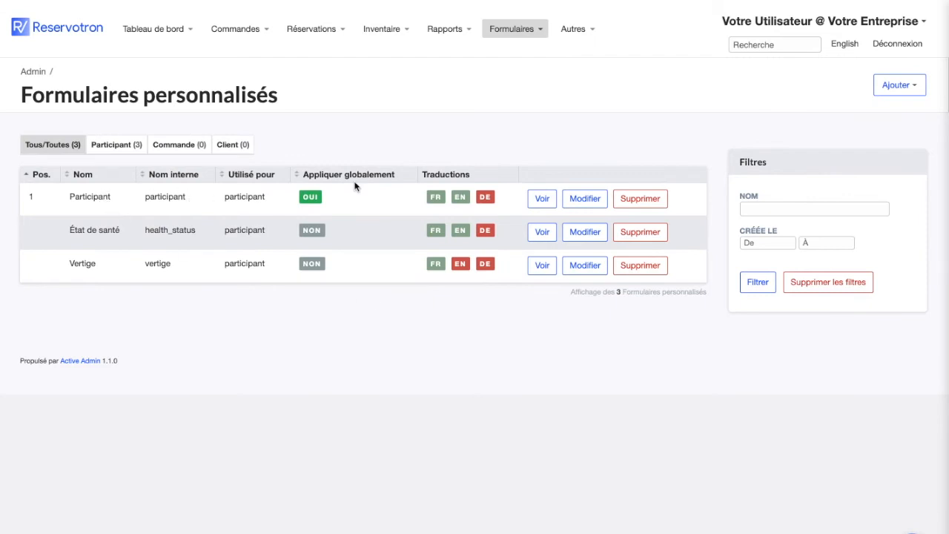
{"action": "left_click", "coordinate": [580, 202]}
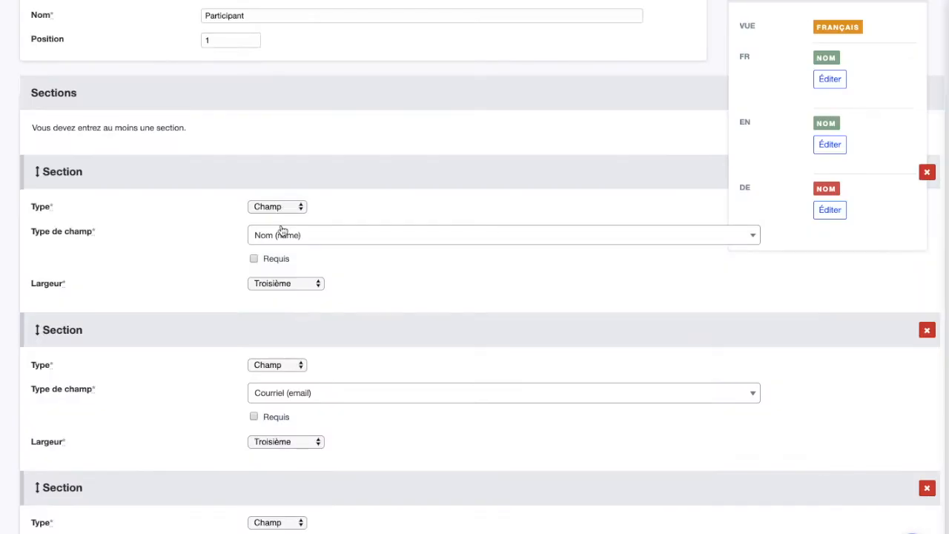
{"action": "scroll", "coordinate": [297, 244], "scroll_direction": "down", "scroll_amount": 2}
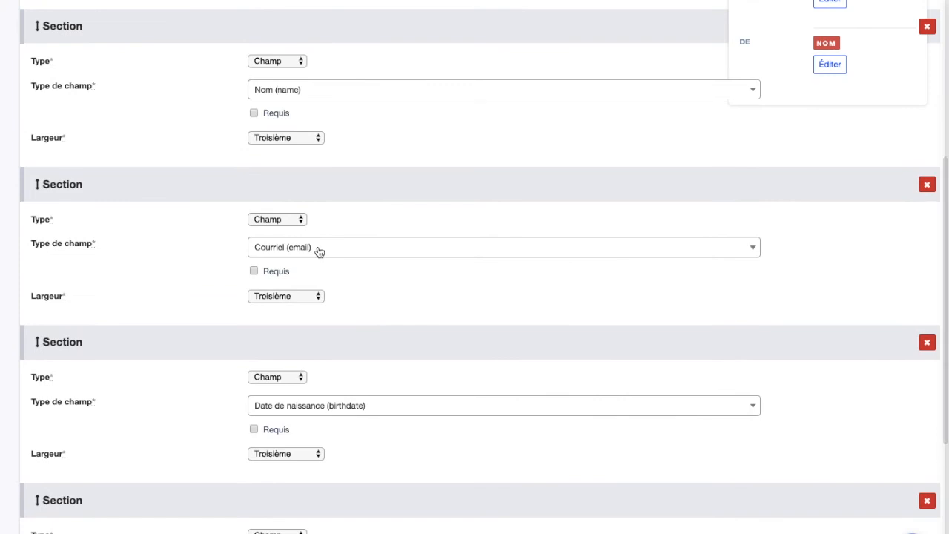
{"action": "scroll", "coordinate": [317, 250], "scroll_direction": "up", "scroll_amount": 1}
{"action": "scroll", "coordinate": [329, 470], "scroll_direction": "down", "scroll_amount": 2}
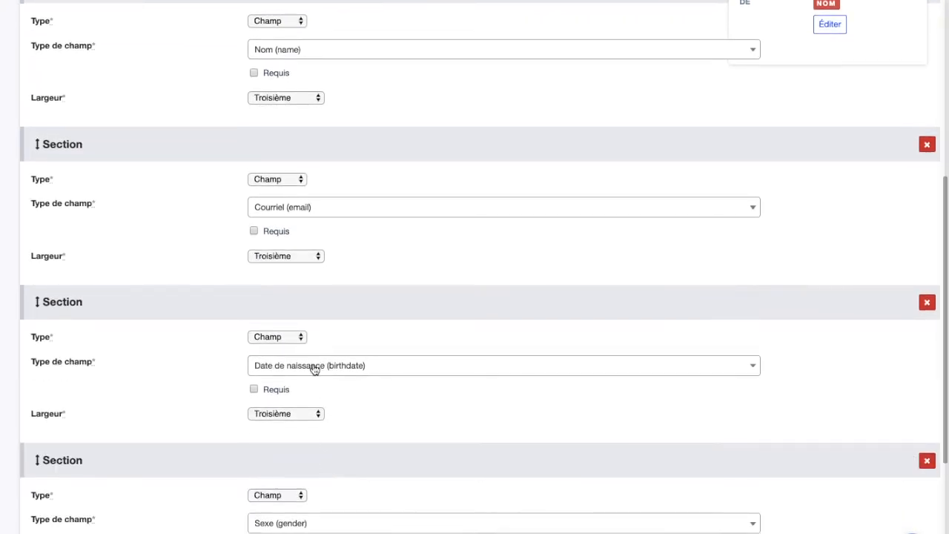
{"action": "scroll", "coordinate": [314, 368], "scroll_direction": "down", "scroll_amount": 3}
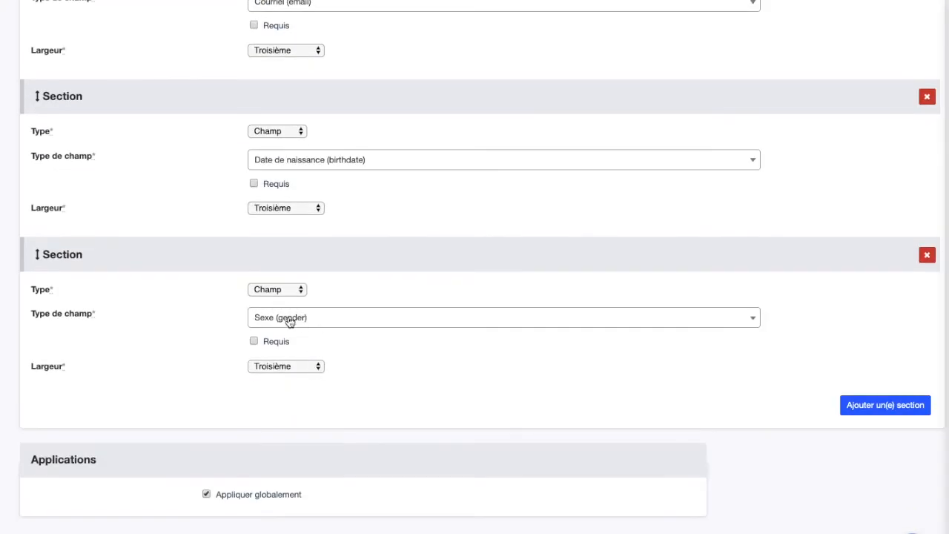
{"action": "scroll", "coordinate": [304, 321], "scroll_direction": "up", "scroll_amount": 3}
{"action": "scroll", "coordinate": [304, 321], "scroll_direction": "up", "scroll_amount": 3}
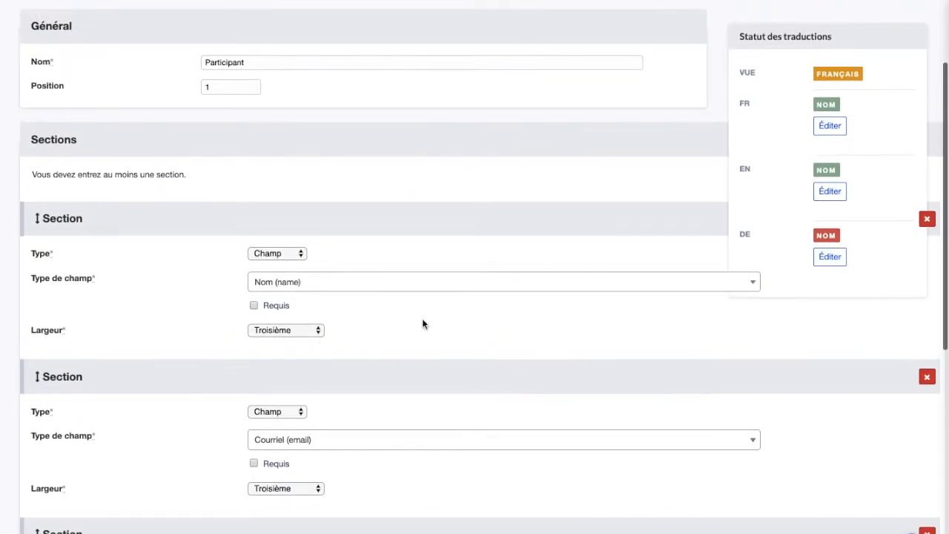
{"action": "scroll", "coordinate": [348, 482], "scroll_direction": "up", "scroll_amount": 2}
{"action": "scroll", "coordinate": [341, 519], "scroll_direction": "up", "scroll_amount": 1}
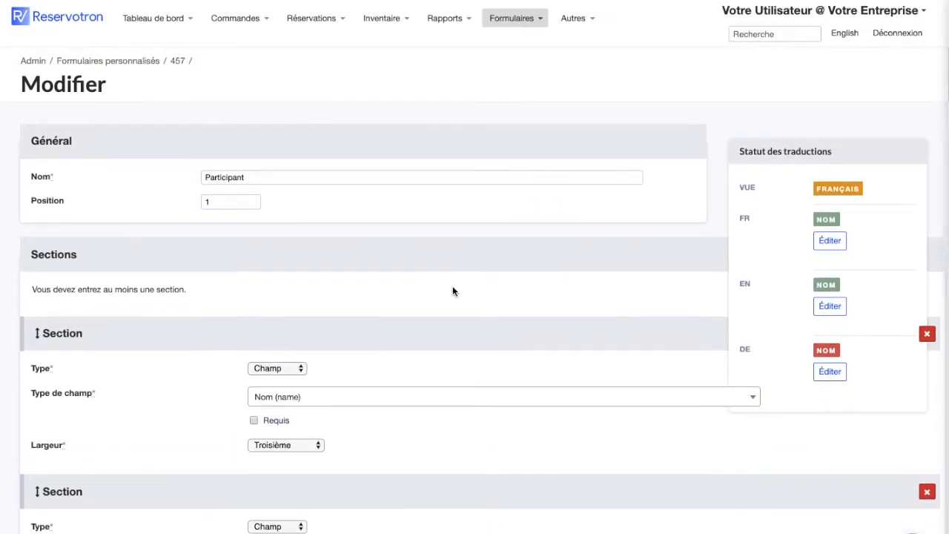
Reopen the agreement form FORMULAIRE DE RECONNAISSANCE ET ACCEPTATION DES RISQUES for editing and view its first section.
{"action": "mouse_move", "coordinate": [515, 20]}
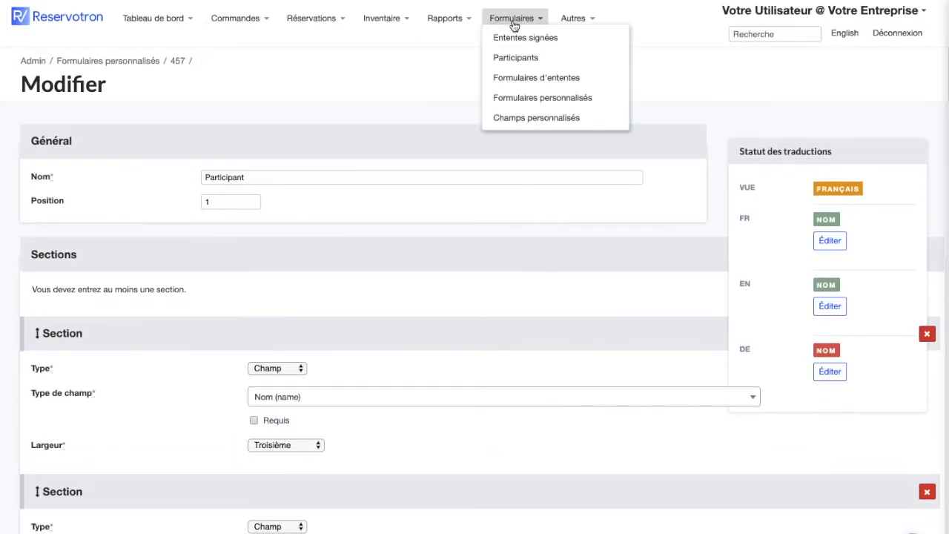
{"action": "left_click", "coordinate": [539, 78]}
{"action": "left_click", "coordinate": [637, 210]}
{"action": "scroll", "coordinate": [246, 366], "scroll_direction": "down", "scroll_amount": 3}
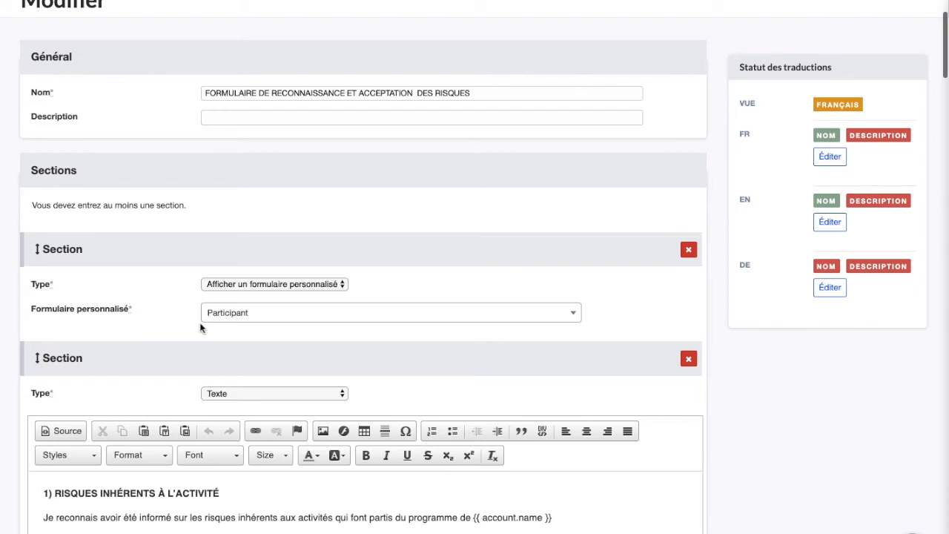
Highlight the Participant heading in the signed risk acknowledgement agreement, and return to the agreement form's edit page.
{"action": "scroll", "coordinate": [245, 314], "scroll_direction": "up", "scroll_amount": 3}
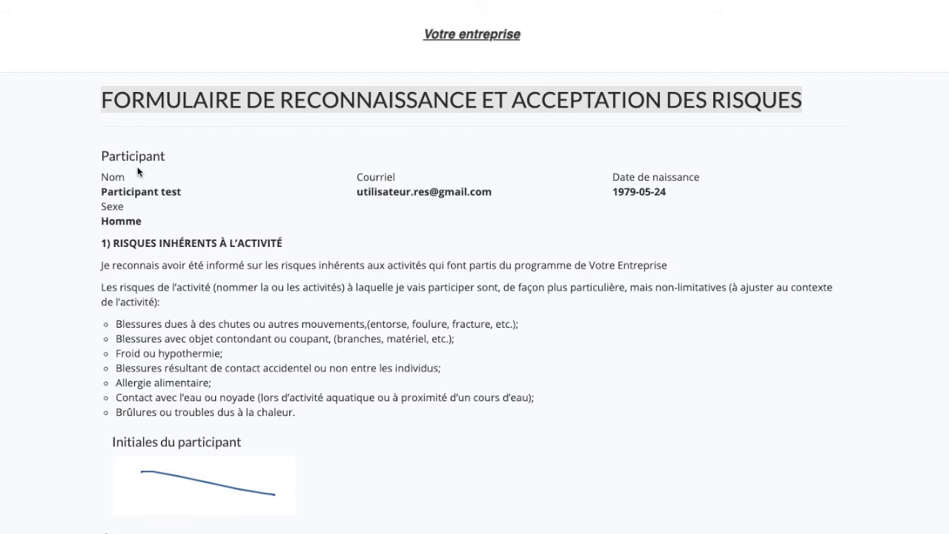
{"action": "left_click_drag", "start_coordinate": [102, 155], "coordinate": [167, 156]}
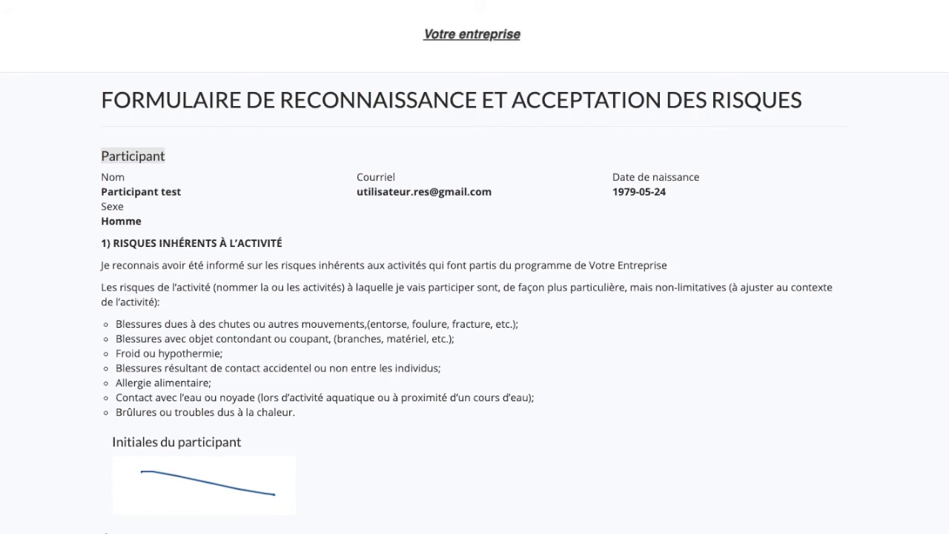
{"action": "left_click", "coordinate": [193, 2]}
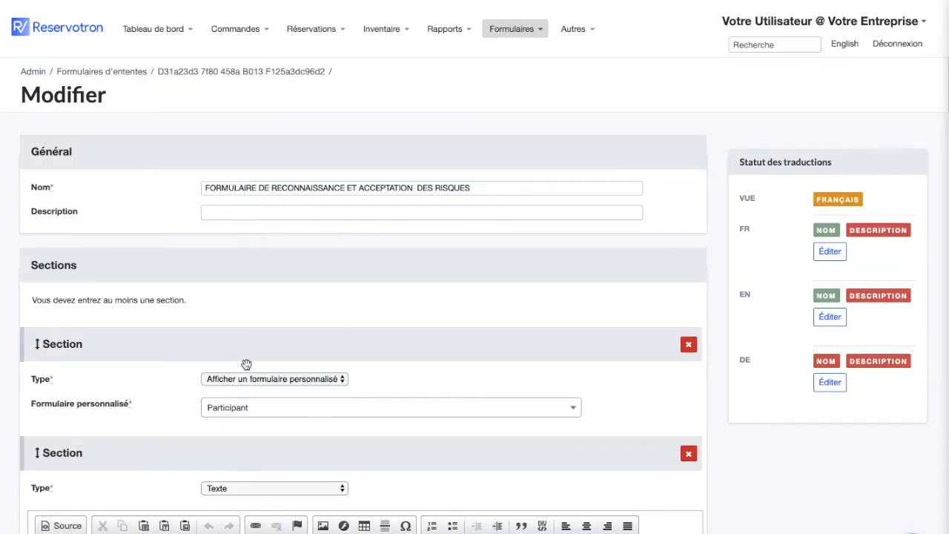
Check the first section's custom form choices and the second section's type choices, keeping Participant and Texte.
{"action": "left_click", "coordinate": [257, 413]}
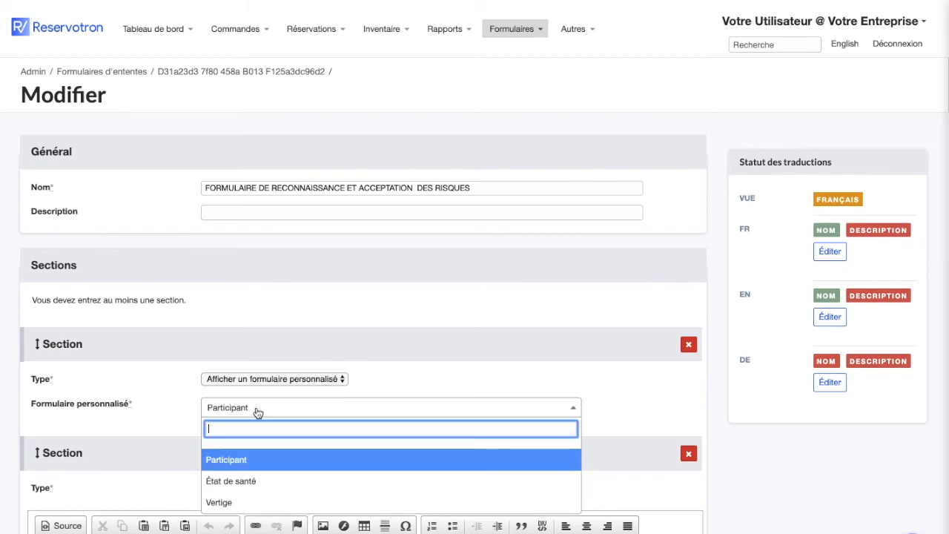
{"action": "left_click", "coordinate": [251, 461]}
{"action": "scroll", "coordinate": [254, 296], "scroll_direction": "down", "scroll_amount": 3}
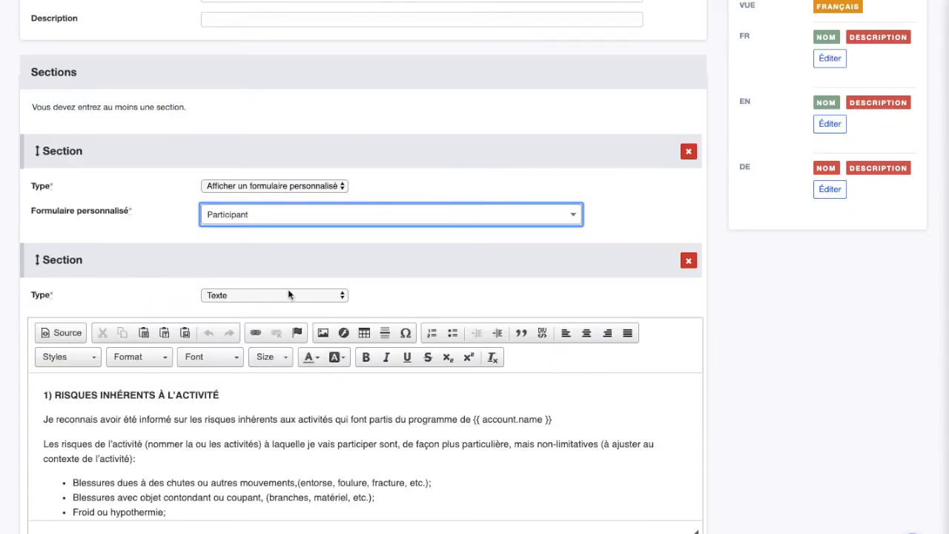
{"action": "left_click", "coordinate": [280, 296]}
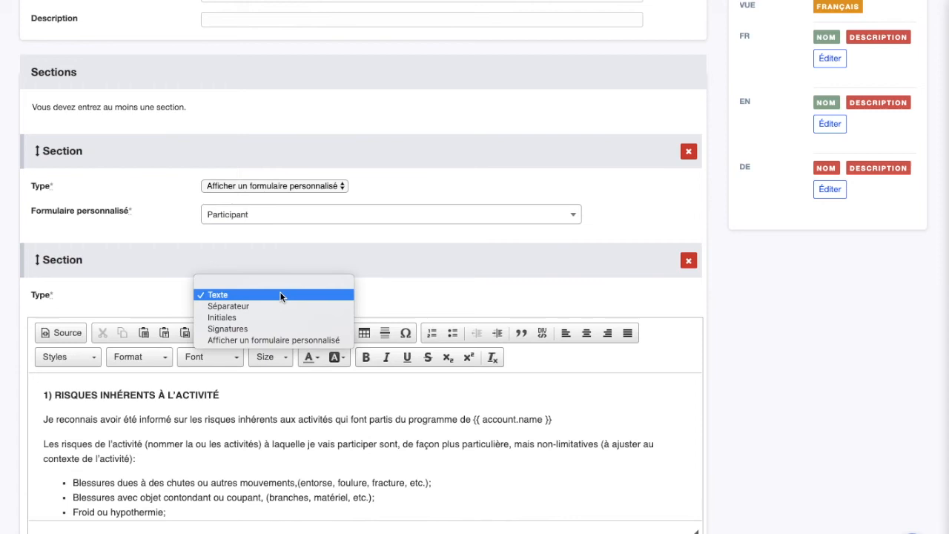
{"action": "left_click", "coordinate": [280, 296]}
Enlarge the text editor of the RISQUES INHÉRENTS À L'ACTIVITÉ section to show its full text.
{"action": "scroll", "coordinate": [257, 448], "scroll_direction": "down", "scroll_amount": 2}
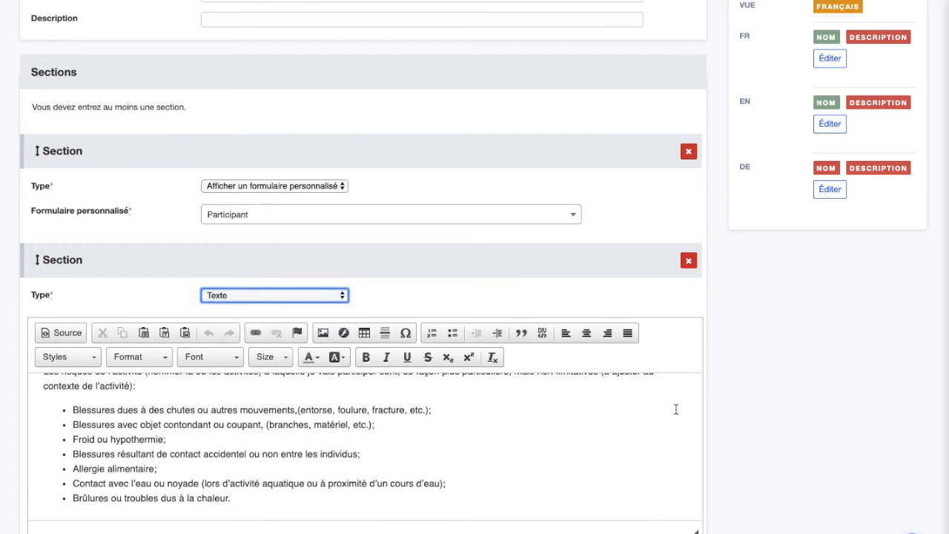
{"action": "scroll", "coordinate": [675, 409], "scroll_direction": "down", "scroll_amount": 3}
{"action": "left_click", "coordinate": [698, 352]}
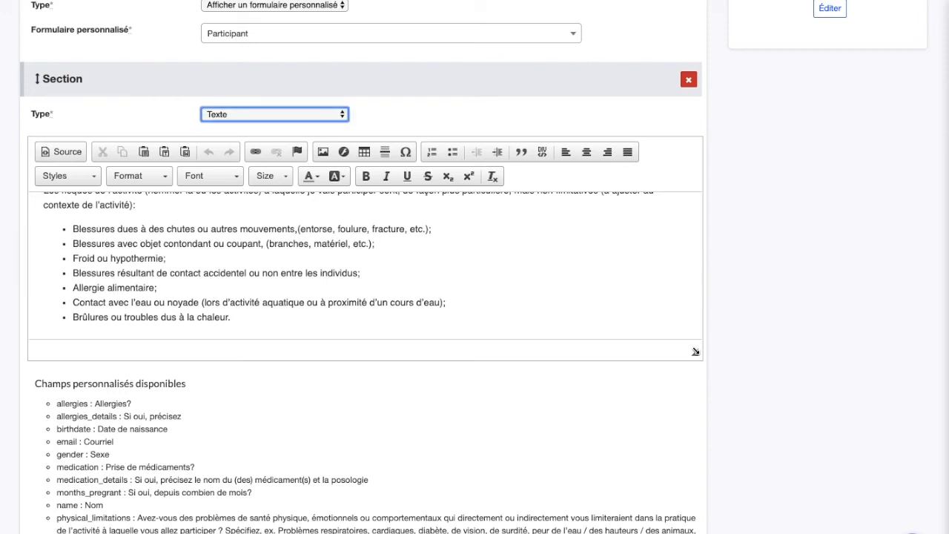
{"action": "left_click_drag", "start_coordinate": [695, 352], "coordinate": [683, 494]}
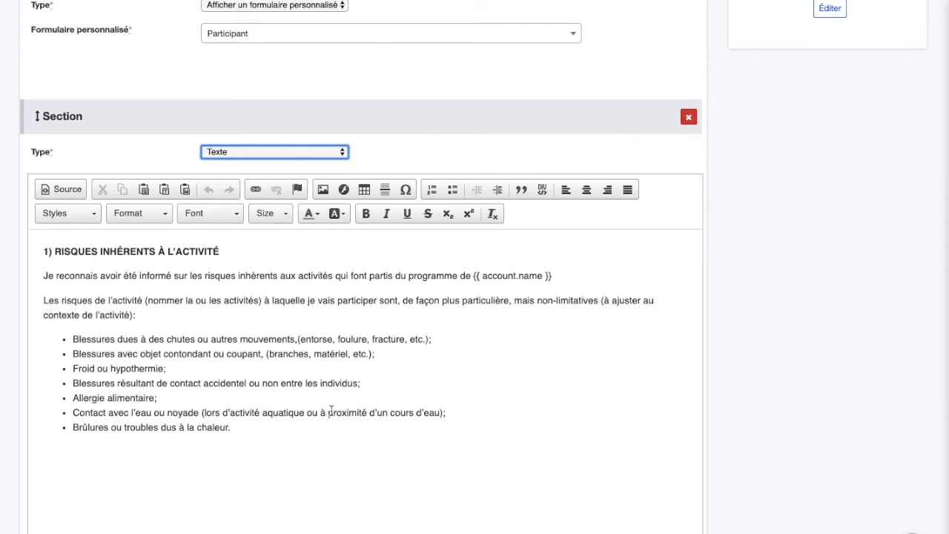
Check the type options of the section following the inherent risks text, keeping Initiales.
{"action": "scroll", "coordinate": [331, 409], "scroll_direction": "up", "scroll_amount": 5}
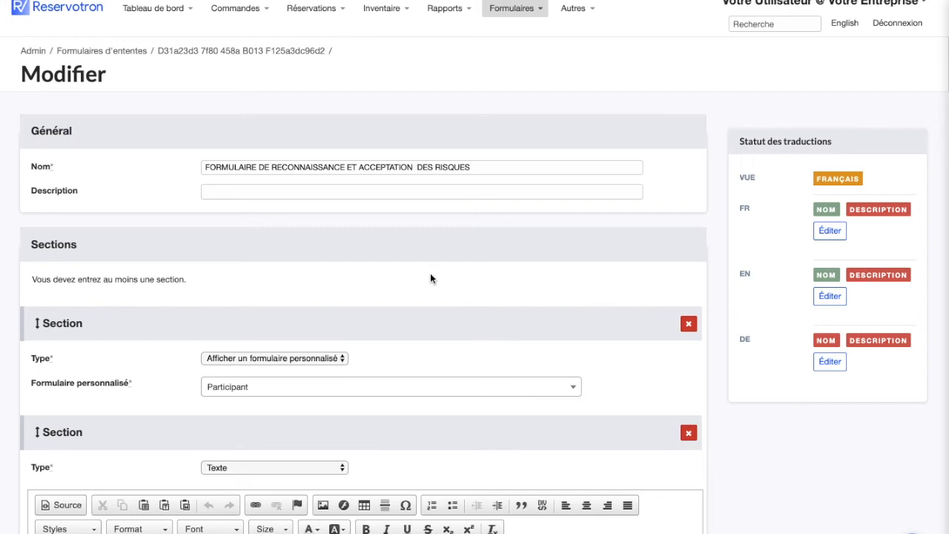
{"action": "scroll", "coordinate": [431, 278], "scroll_direction": "down", "scroll_amount": 5}
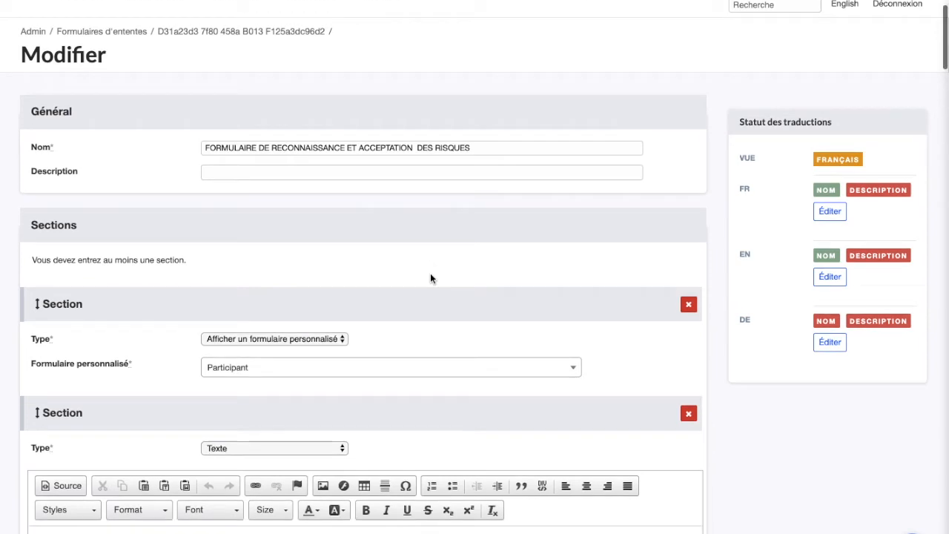
{"action": "scroll", "coordinate": [430, 279], "scroll_direction": "up", "scroll_amount": 10}
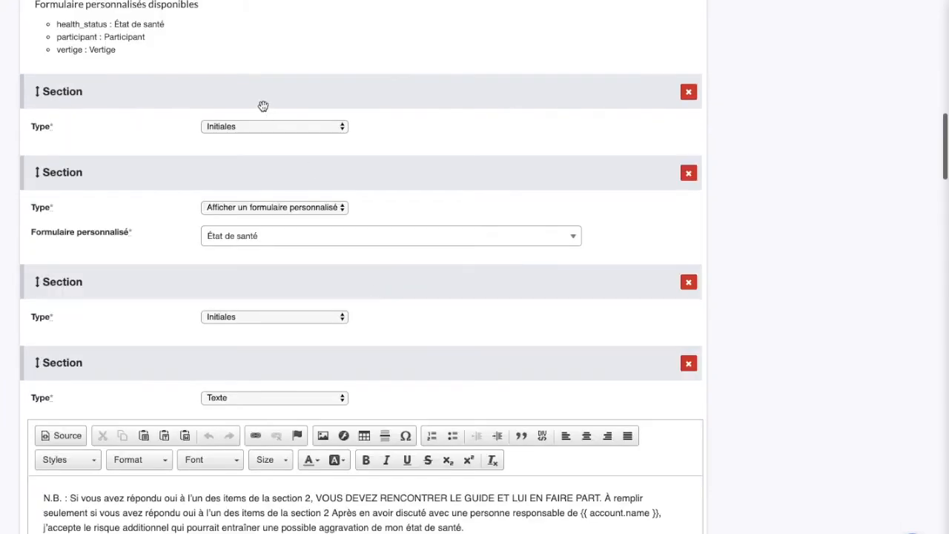
{"action": "left_click", "coordinate": [284, 131]}
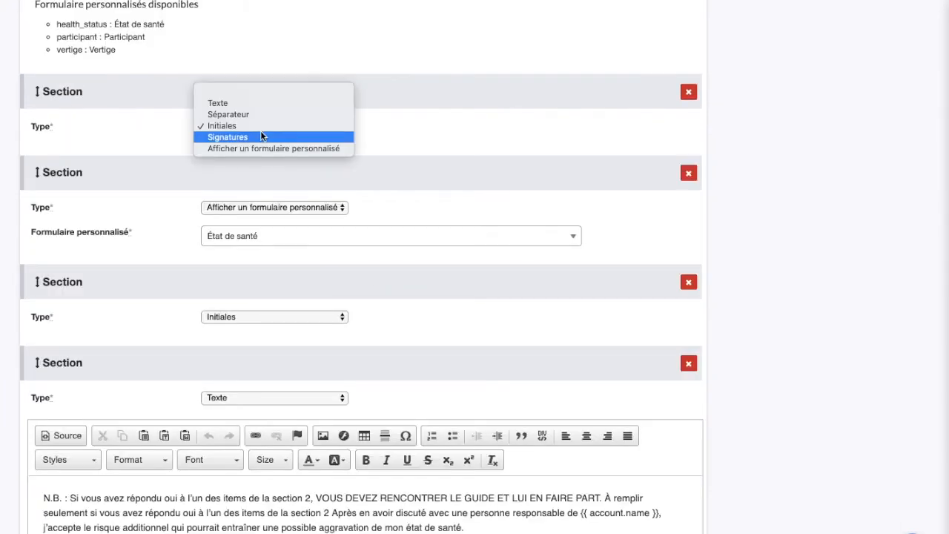
{"action": "left_click", "coordinate": [229, 127]}
Compare the inherent risks text and Initiales sections with the matching text and participant initials in the signed agreement.
{"action": "scroll", "coordinate": [328, 106], "scroll_direction": "up", "scroll_amount": 8}
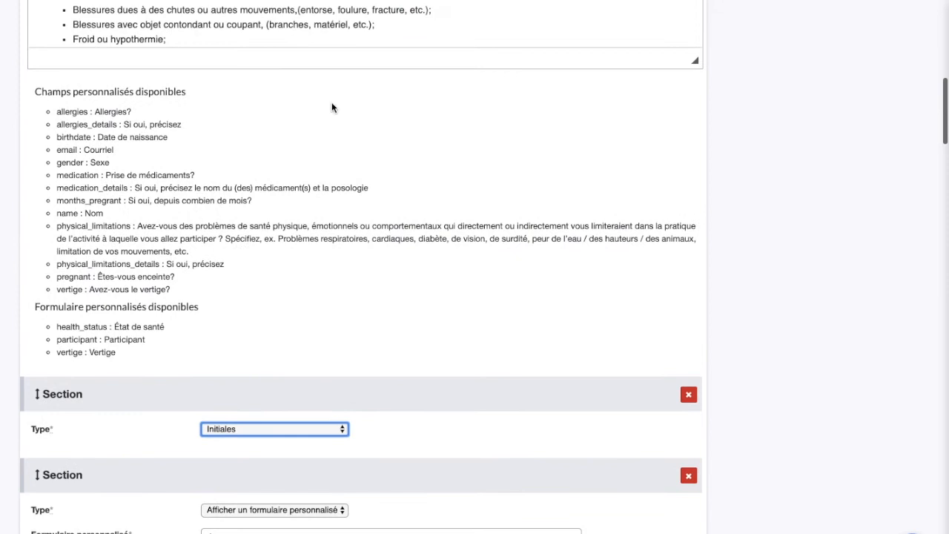
{"action": "scroll", "coordinate": [200, 285], "scroll_direction": "down", "scroll_amount": 2}
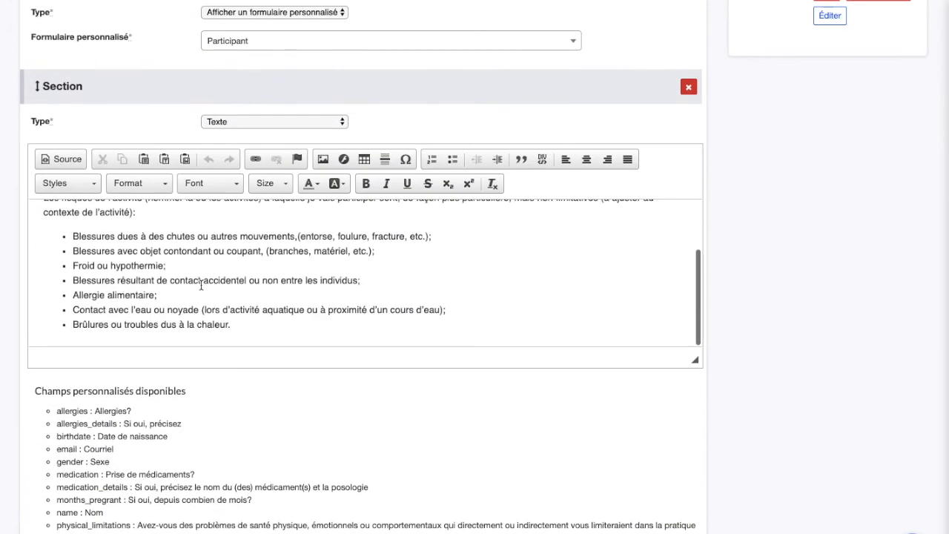
{"action": "scroll", "coordinate": [238, 478], "scroll_direction": "down", "scroll_amount": 1}
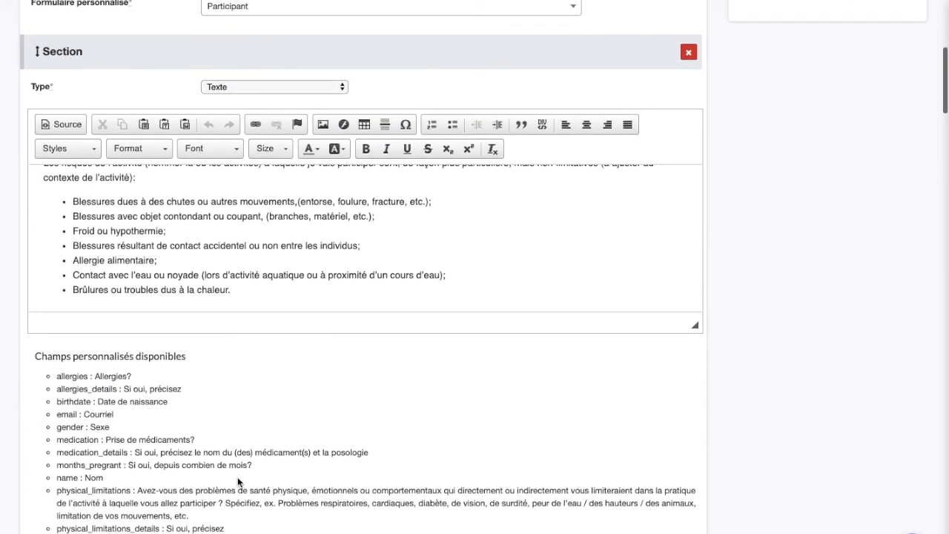
{"action": "scroll", "coordinate": [238, 477], "scroll_direction": "down", "scroll_amount": 6}
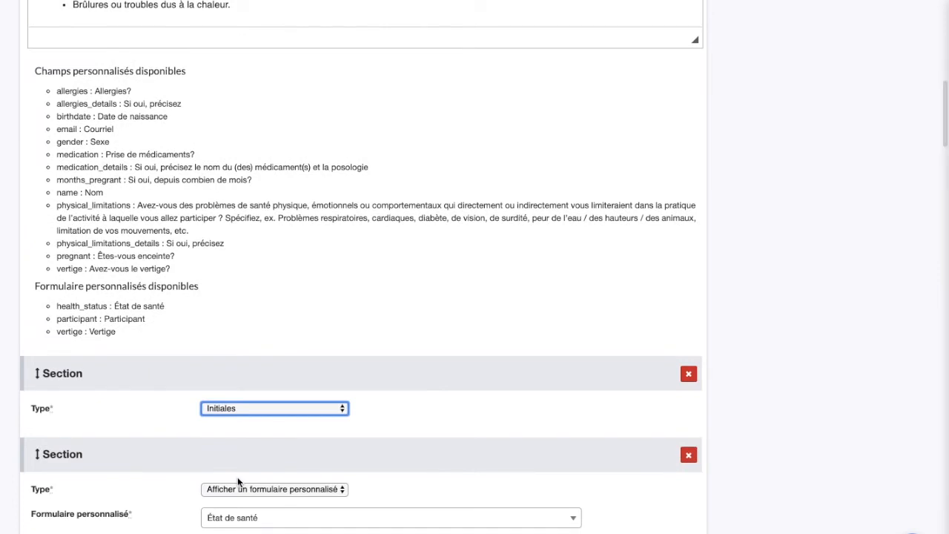
{"action": "scroll", "coordinate": [237, 477], "scroll_direction": "up", "scroll_amount": 4}
{"action": "scroll", "coordinate": [237, 477], "scroll_direction": "up", "scroll_amount": 5}
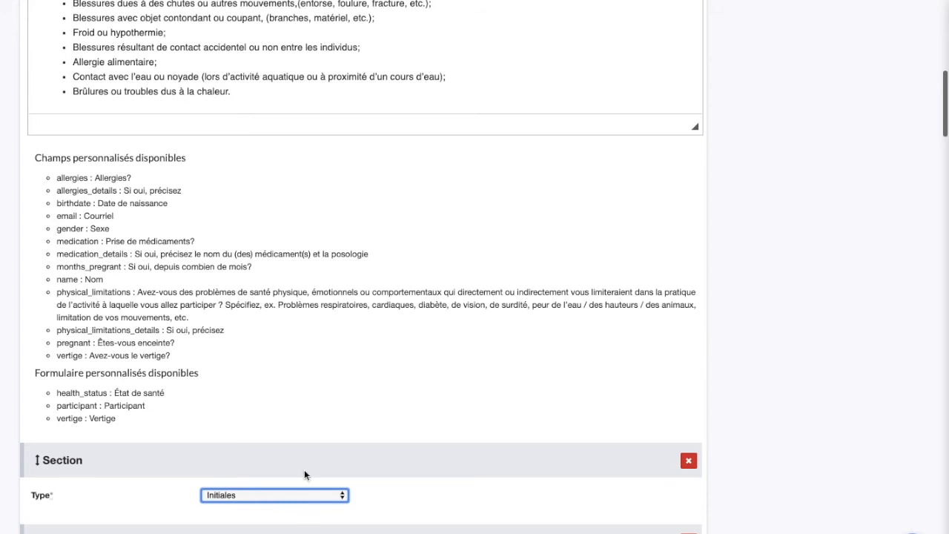
{"action": "scroll", "coordinate": [302, 441], "scroll_direction": "down", "scroll_amount": 4}
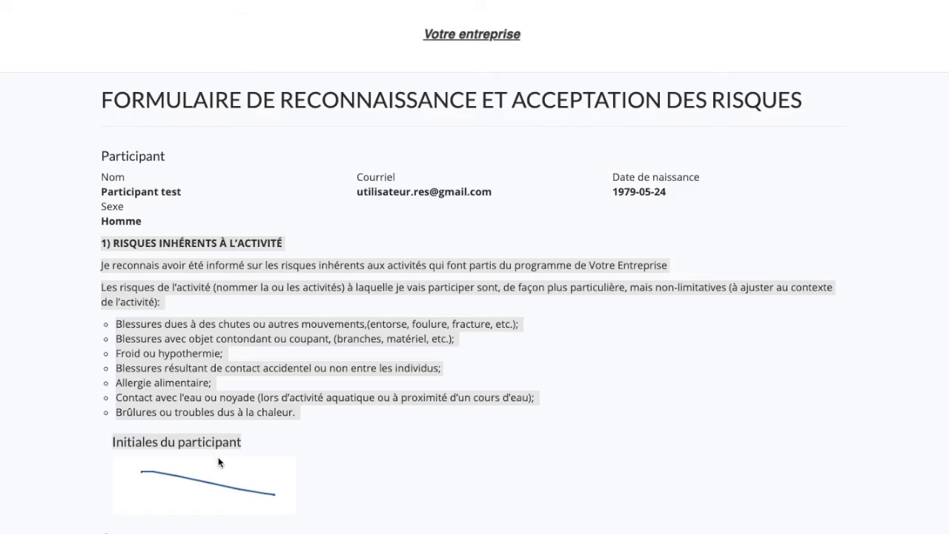
{"action": "left_click", "coordinate": [208, 465]}
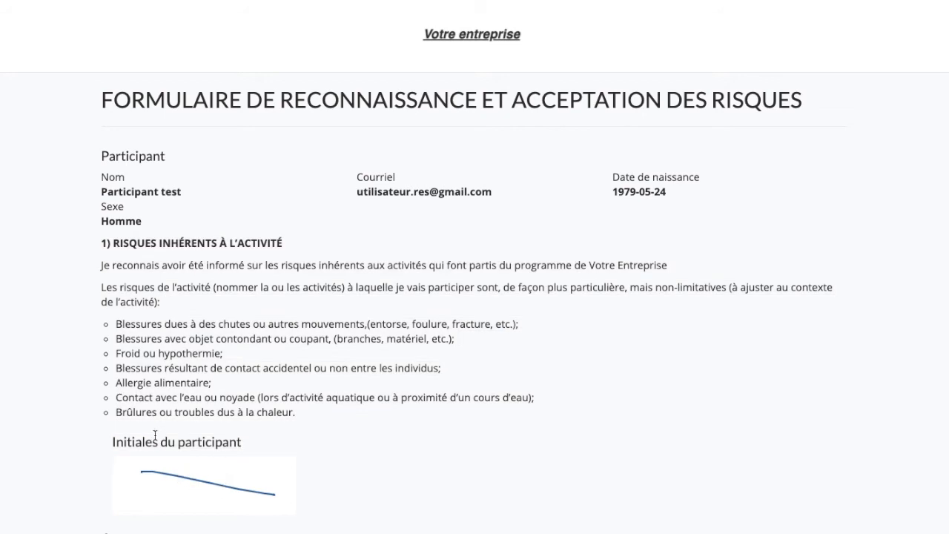
Check the type and custom form choices of the health section, keeping Afficher un formulaire personnalisé and État de santé.
{"action": "scroll", "coordinate": [155, 435], "scroll_direction": "down", "scroll_amount": 2}
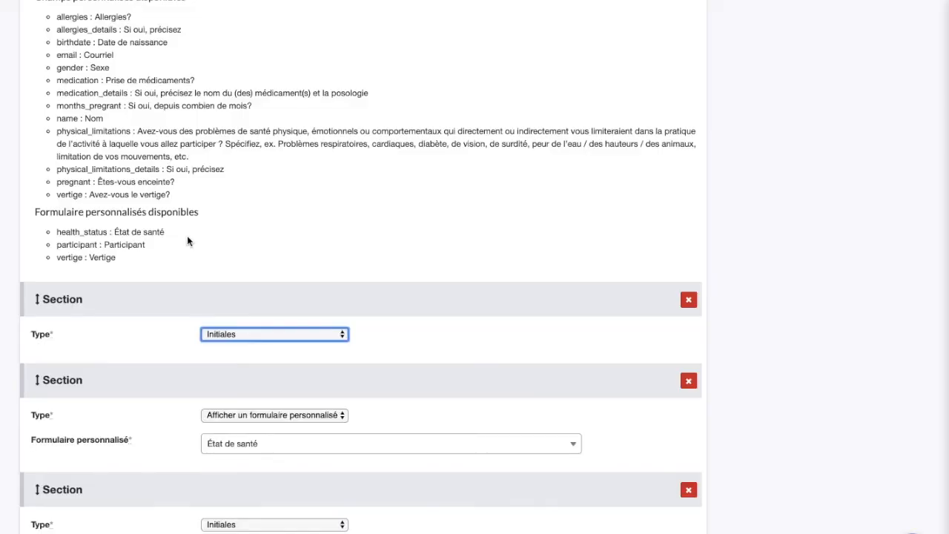
{"action": "scroll", "coordinate": [187, 241], "scroll_direction": "down", "scroll_amount": 3}
{"action": "left_click", "coordinate": [274, 214]}
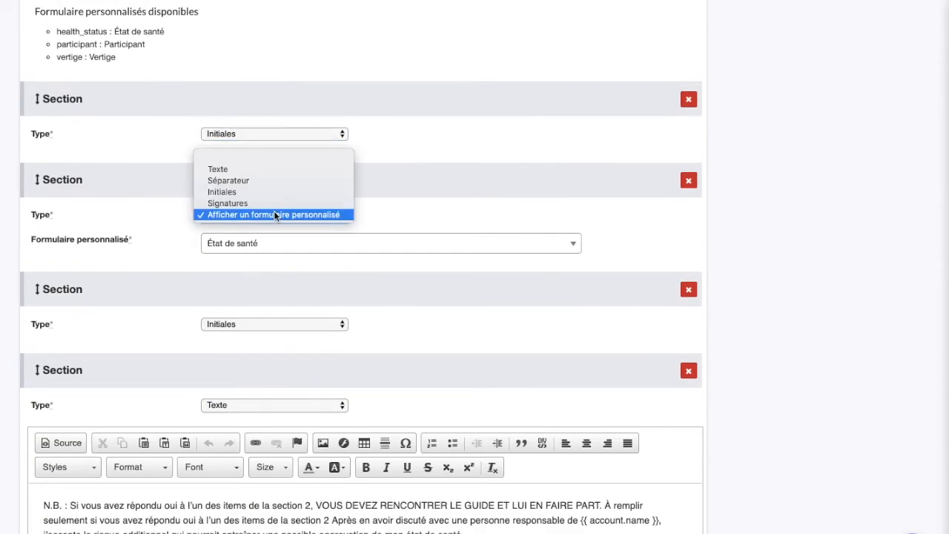
{"action": "left_click", "coordinate": [274, 214]}
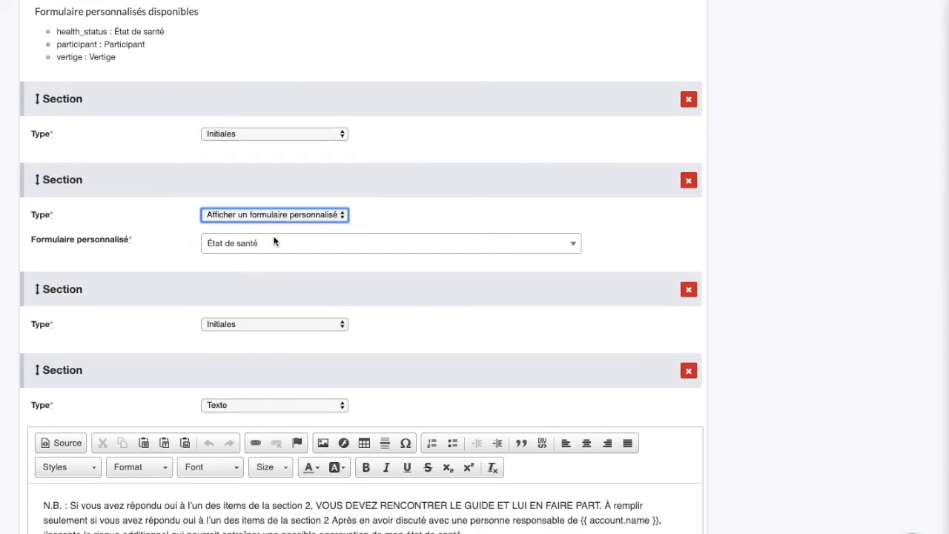
{"action": "left_click", "coordinate": [290, 250]}
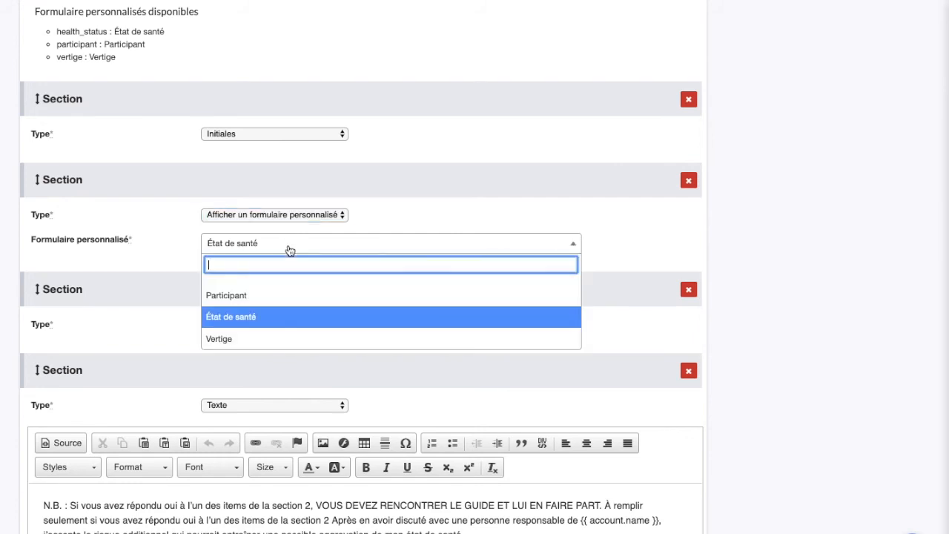
{"action": "left_click", "coordinate": [261, 323]}
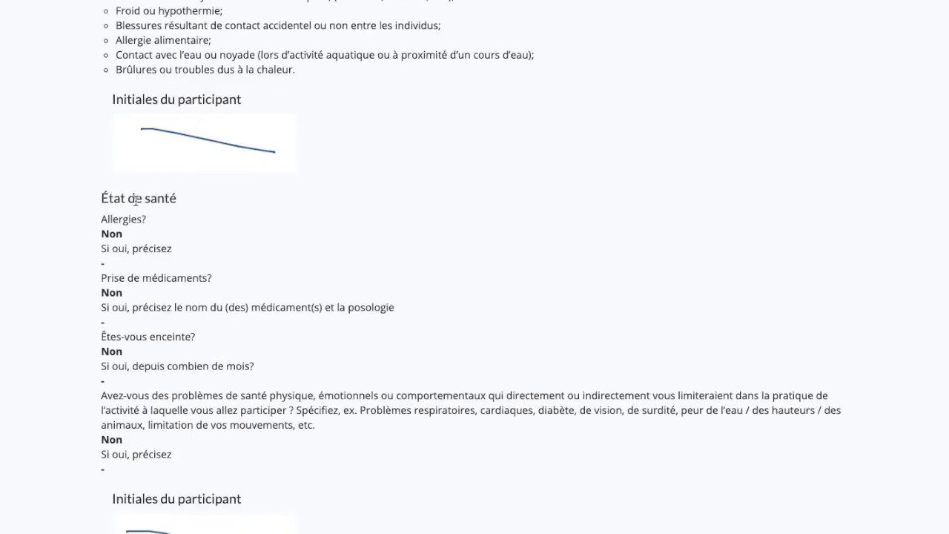
Review the État de santé answers, the participant initials and the N.B. paragraph in the signed agreement.
{"action": "scroll", "coordinate": [228, 214], "scroll_direction": "down", "scroll_amount": 3}
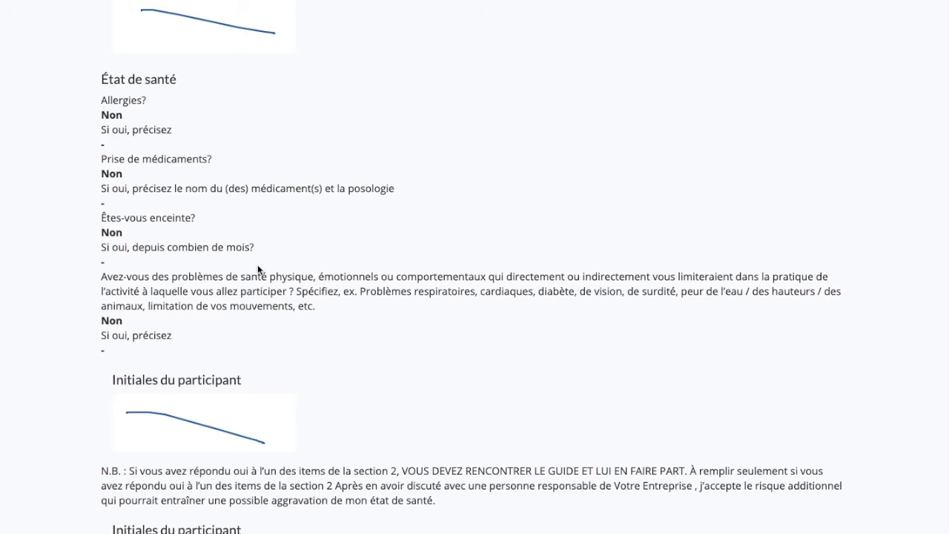
{"action": "scroll", "coordinate": [203, 333], "scroll_direction": "down", "scroll_amount": 3}
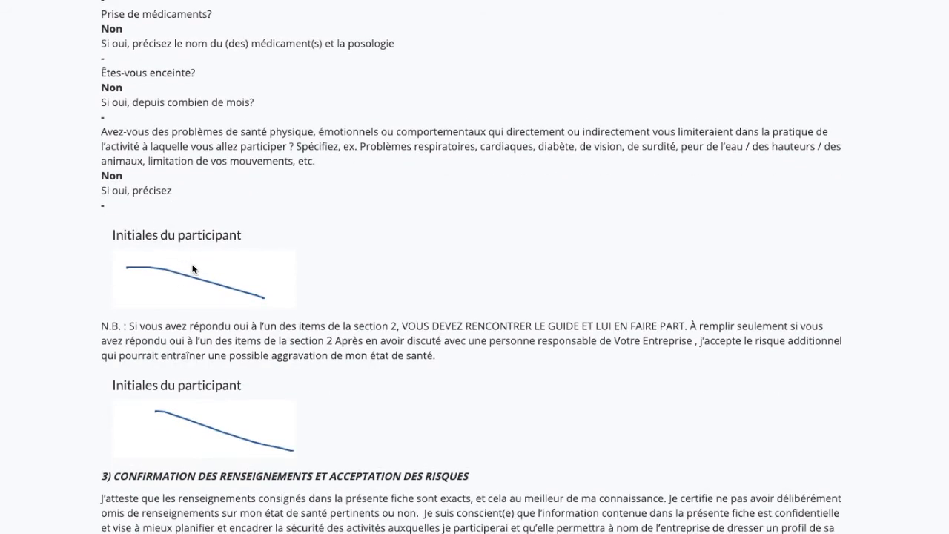
{"action": "scroll", "coordinate": [173, 276], "scroll_direction": "down", "scroll_amount": 3}
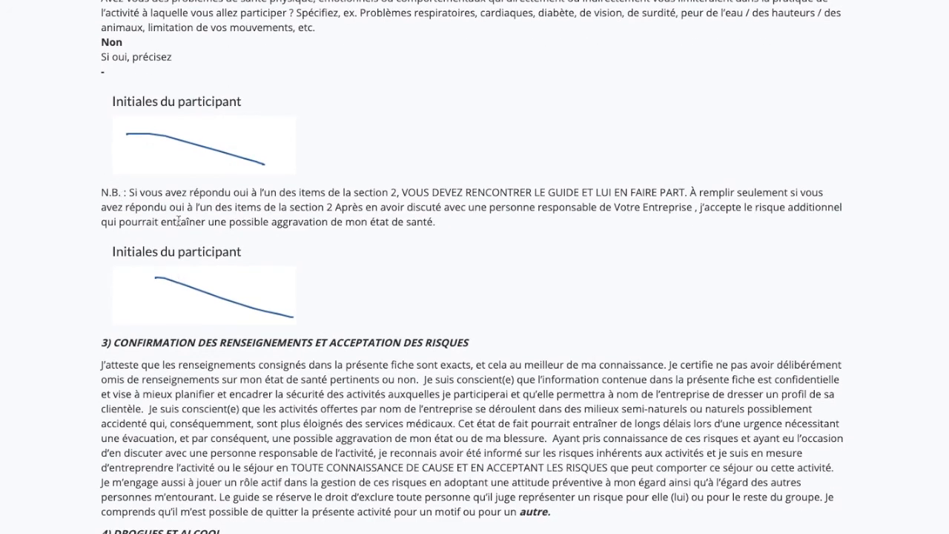
{"action": "triple_click", "coordinate": [149, 205]}
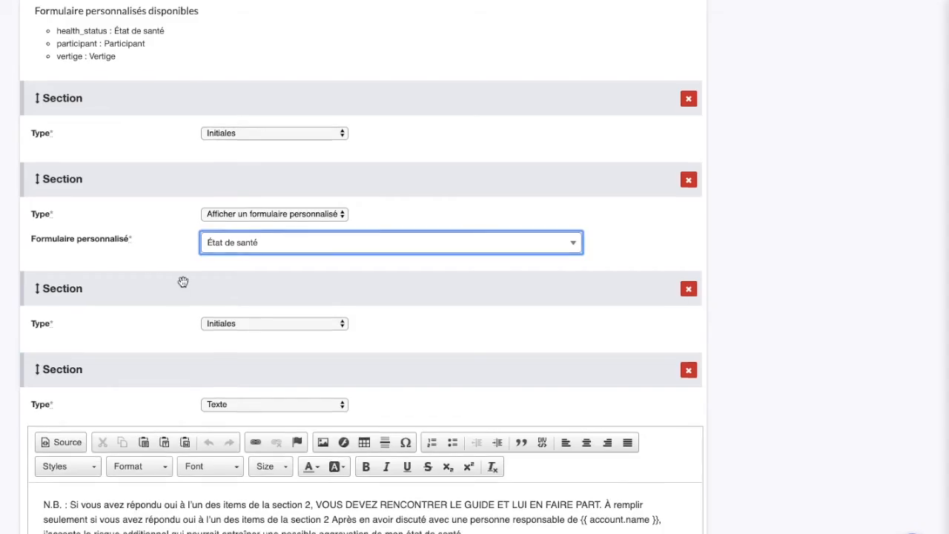
Highlight the N.B. text in the form's Texte section and compare it with the same paragraph in the signed agreement.
{"action": "scroll", "coordinate": [182, 279], "scroll_direction": "down", "scroll_amount": 4}
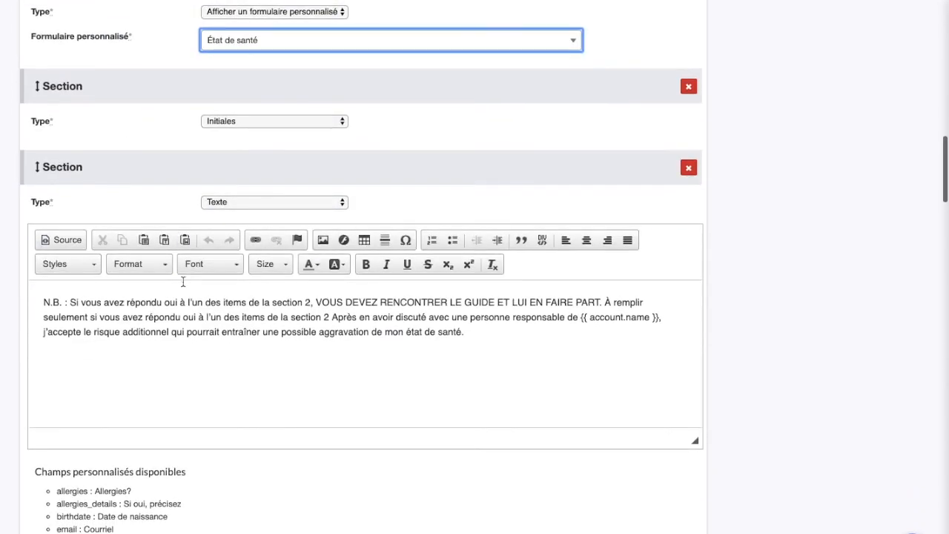
{"action": "triple_click", "coordinate": [231, 315]}
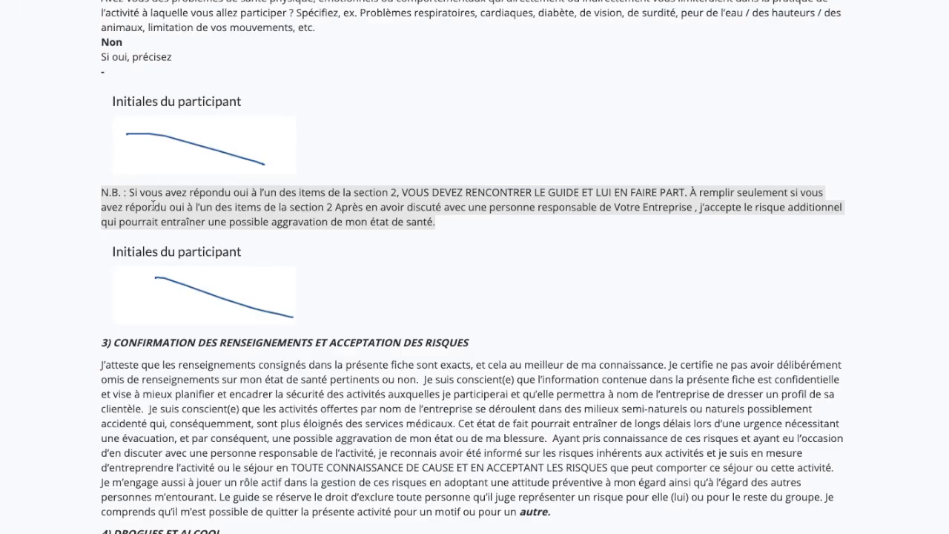
{"action": "double_click", "coordinate": [145, 211]}
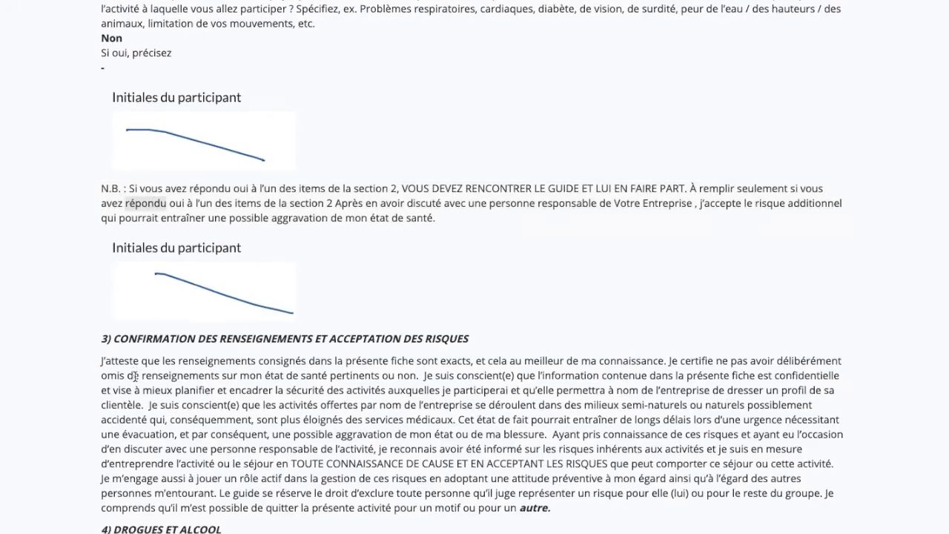
Examine the CONFIRMATION DES RENSEIGNEMENTS ET ACCEPTATION DES RISQUES and DROGUES ET ALCOOL sections in the signed agreement.
{"action": "scroll", "coordinate": [135, 377], "scroll_direction": "down", "scroll_amount": 3}
{"action": "left_click", "coordinate": [101, 158]}
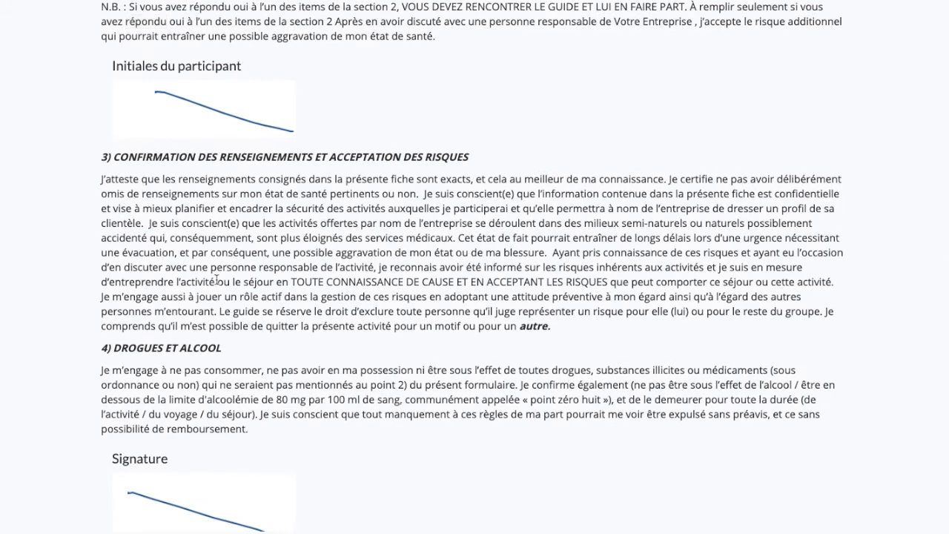
{"action": "scroll", "coordinate": [276, 252], "scroll_direction": "down", "scroll_amount": 3}
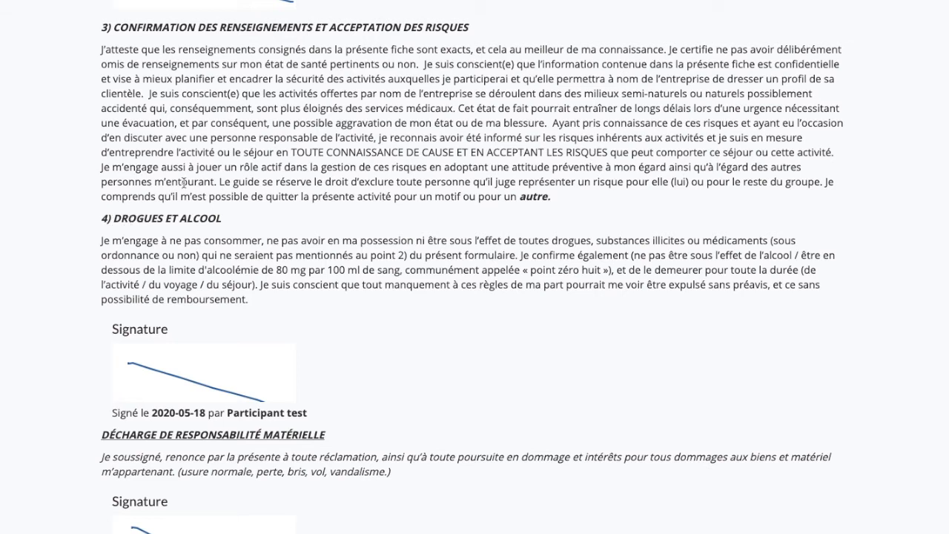
{"action": "scroll", "coordinate": [536, 189], "scroll_direction": "up", "scroll_amount": 2}
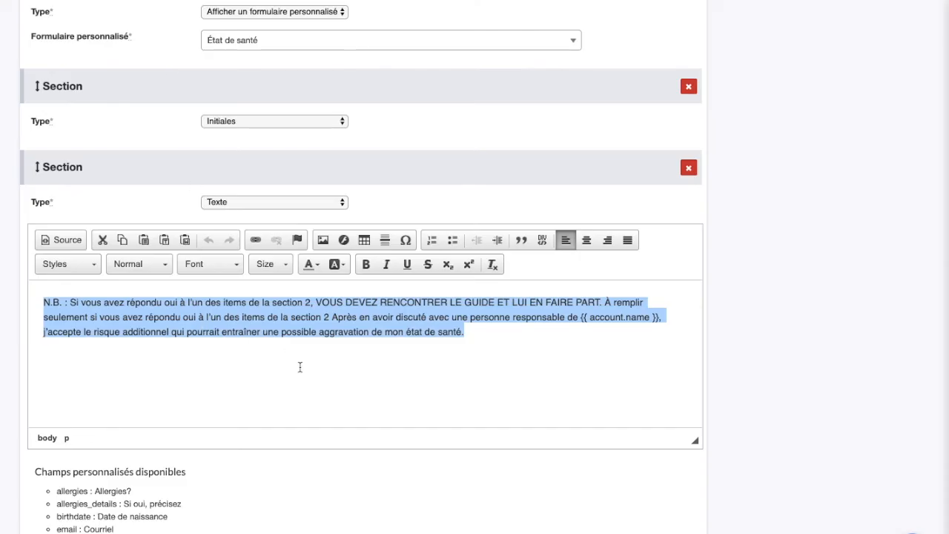
Check the type options of the section containing the N.B. text in the form editor, keeping Texte.
{"action": "scroll", "coordinate": [300, 369], "scroll_direction": "down", "scroll_amount": 2}
{"action": "scroll", "coordinate": [392, 314], "scroll_direction": "down", "scroll_amount": 2}
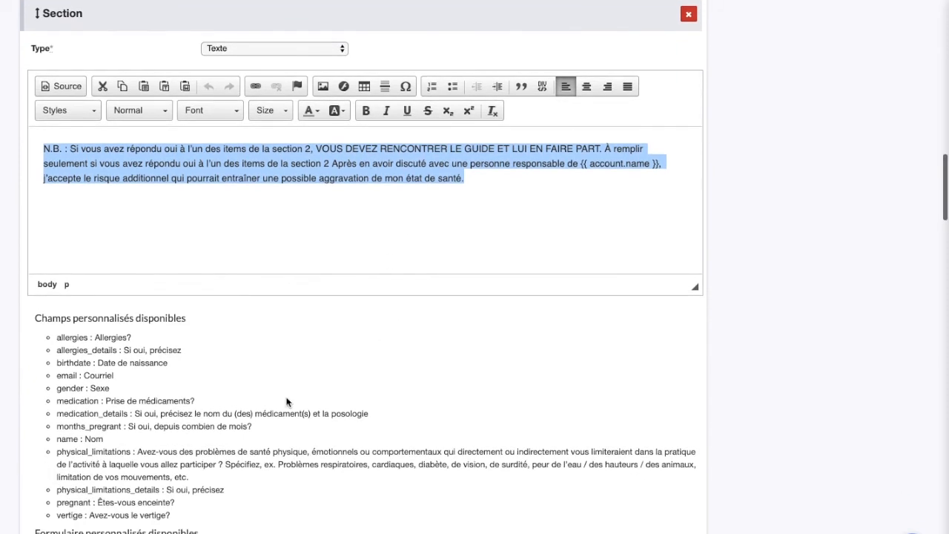
{"action": "scroll", "coordinate": [195, 470], "scroll_direction": "down", "scroll_amount": 5}
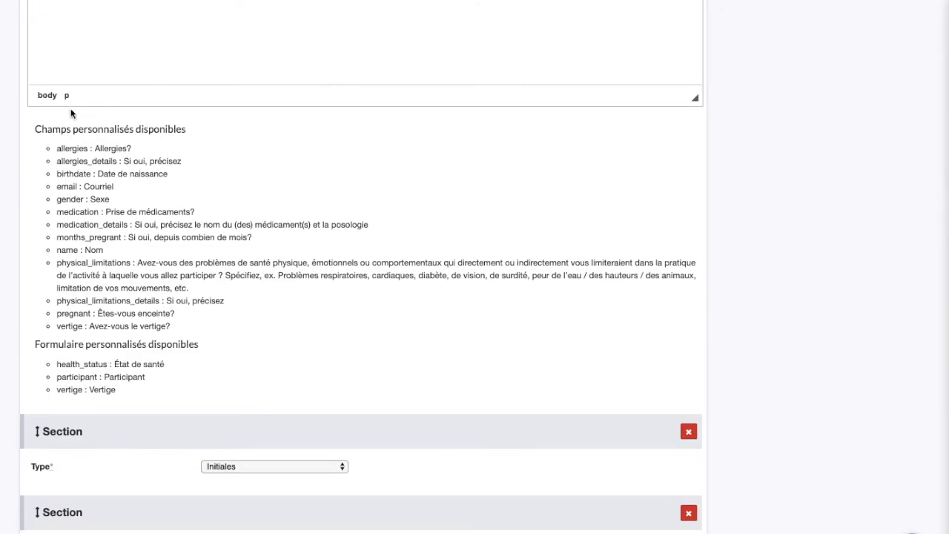
{"action": "scroll", "coordinate": [87, 122], "scroll_direction": "up", "scroll_amount": 7}
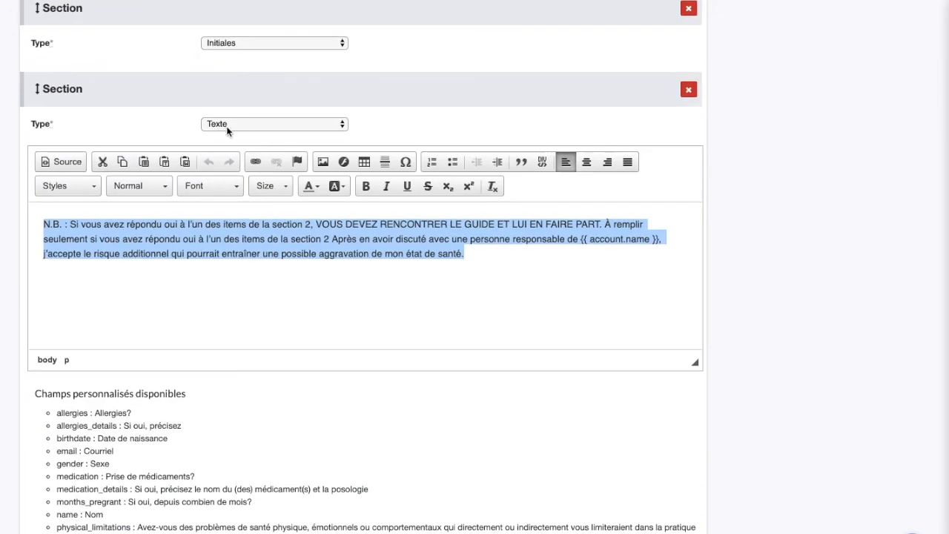
{"action": "left_click", "coordinate": [242, 123]}
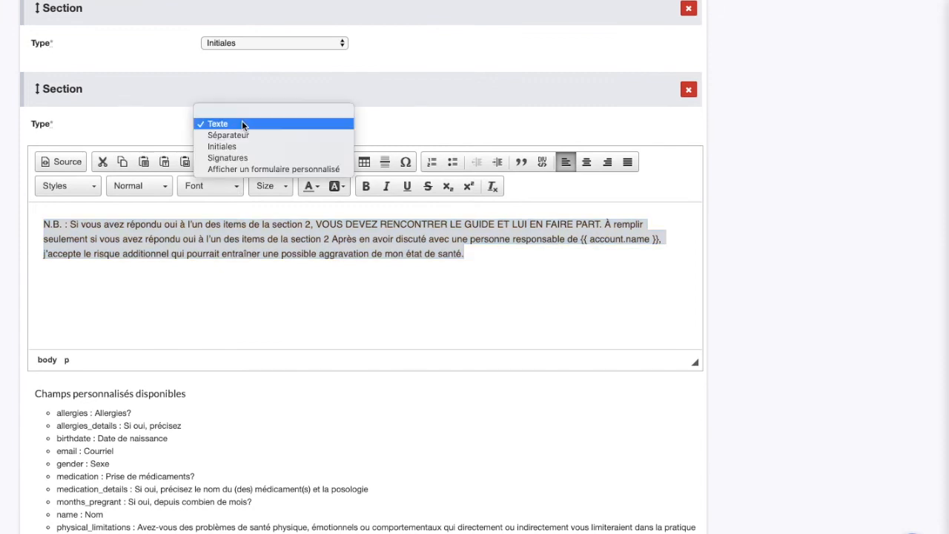
{"action": "left_click", "coordinate": [242, 123]}
Review the available custom fields and custom forms listed beneath the N.B. text editor.
{"action": "scroll", "coordinate": [92, 396], "scroll_direction": "down", "scroll_amount": 4}
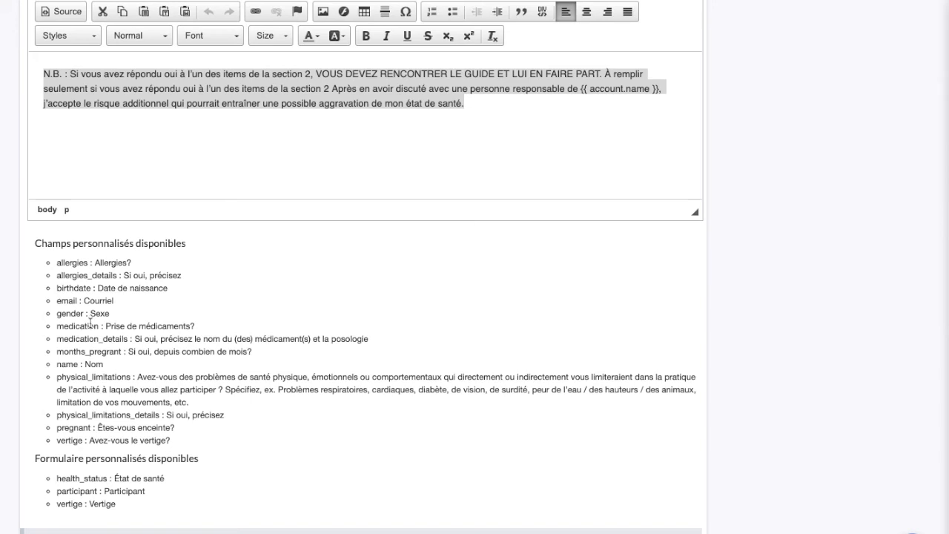
{"action": "scroll", "coordinate": [90, 322], "scroll_direction": "down", "scroll_amount": 4}
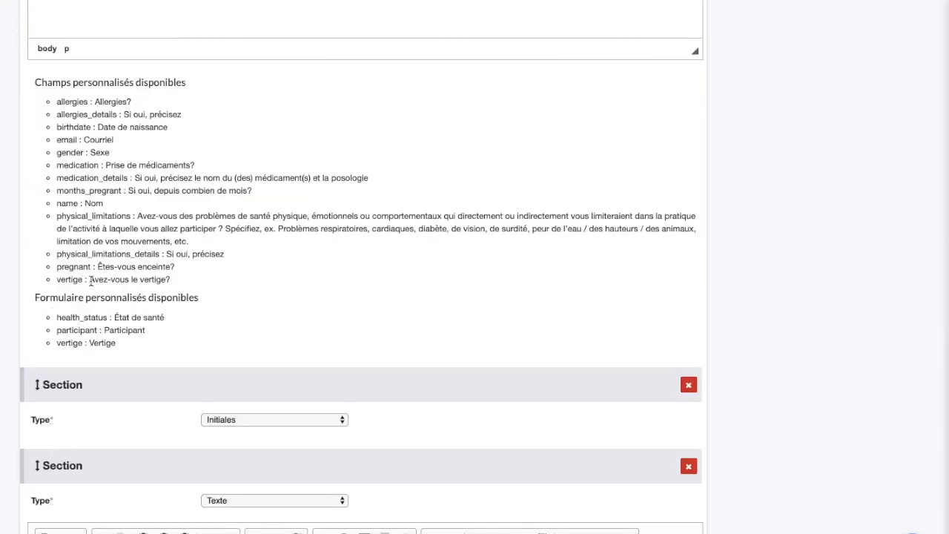
{"action": "scroll", "coordinate": [127, 294], "scroll_direction": "up", "scroll_amount": 3}
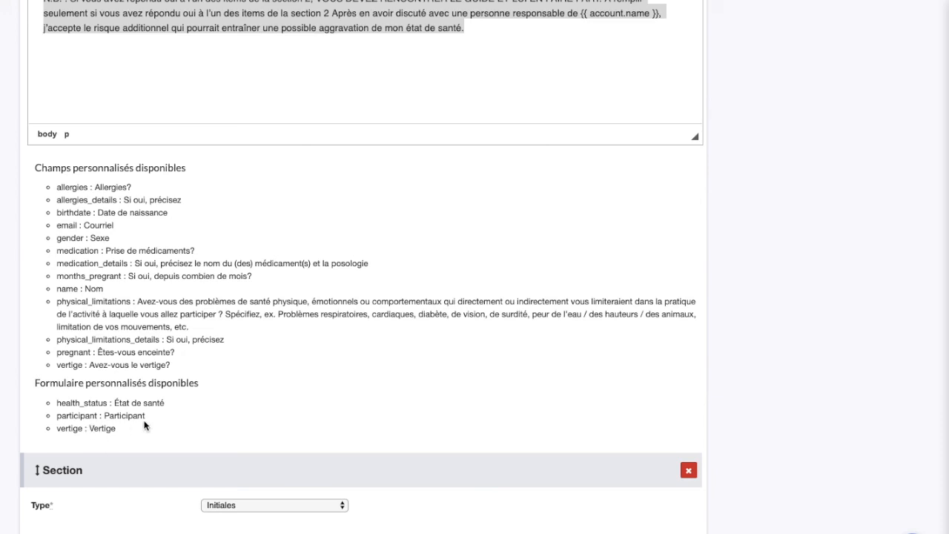
{"action": "scroll", "coordinate": [146, 425], "scroll_direction": "up", "scroll_amount": 4}
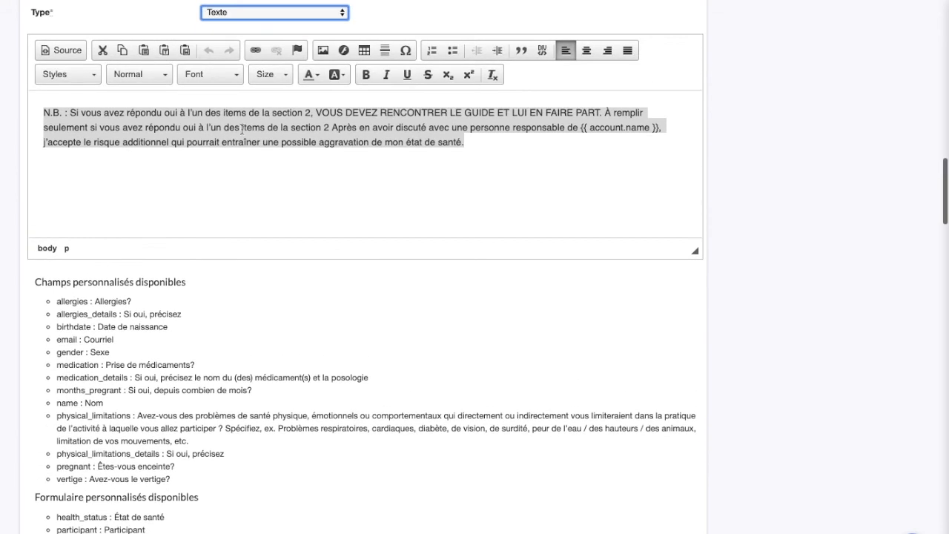
{"action": "scroll", "coordinate": [180, 413], "scroll_direction": "down", "scroll_amount": 7}
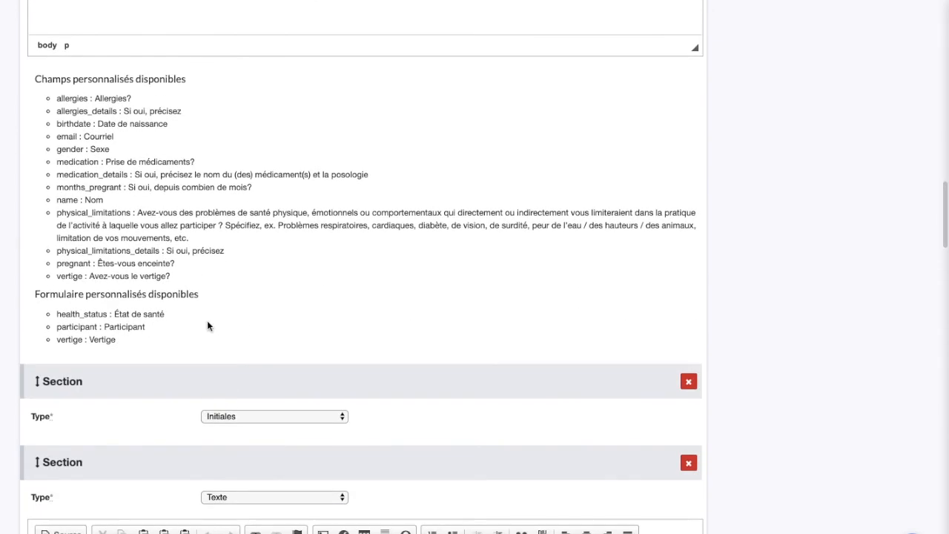
Review the form's following sections, from the risk confirmation and DROGUES ET ALCOOL text through to the Adulte text.
{"action": "scroll", "coordinate": [207, 326], "scroll_direction": "down", "scroll_amount": 6}
{"action": "scroll", "coordinate": [229, 430], "scroll_direction": "down", "scroll_amount": 3}
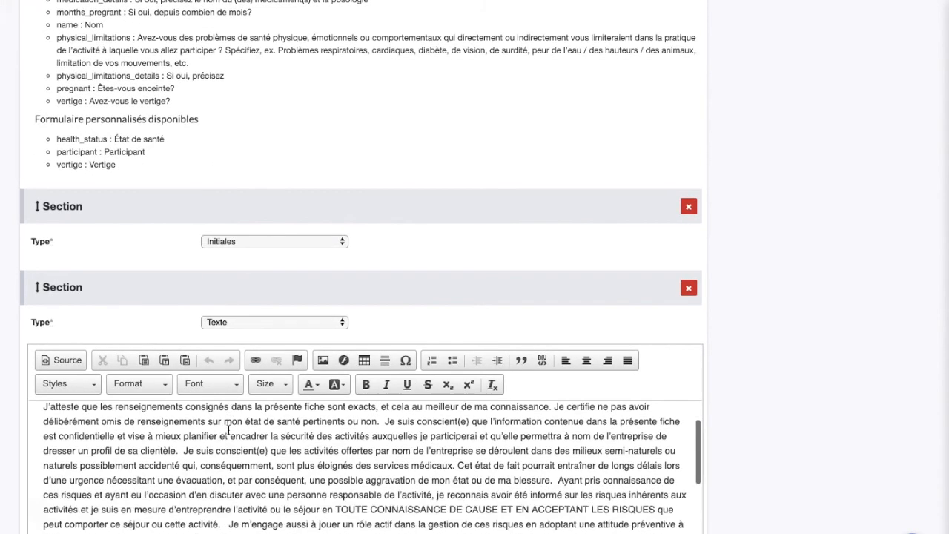
{"action": "scroll", "coordinate": [265, 460], "scroll_direction": "down", "scroll_amount": 2}
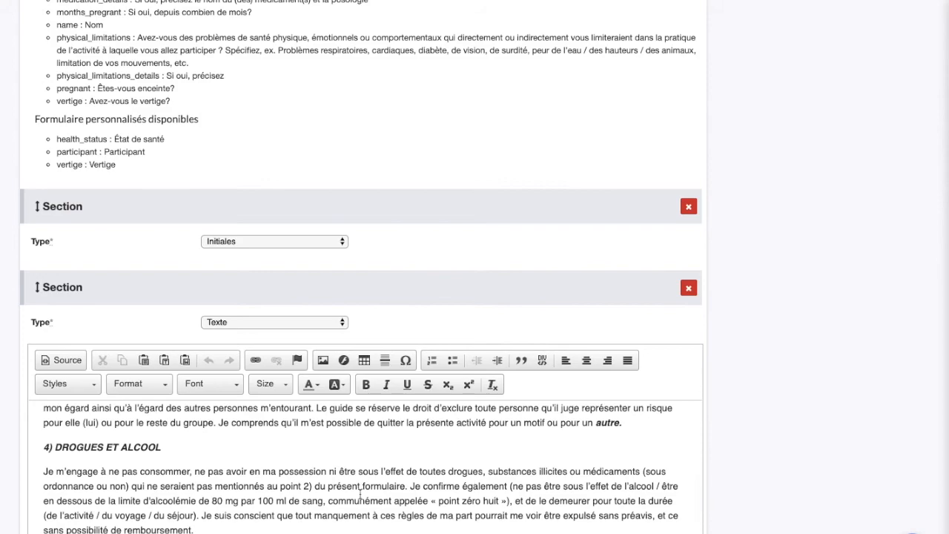
{"action": "scroll", "coordinate": [163, 289], "scroll_direction": "down", "scroll_amount": 20}
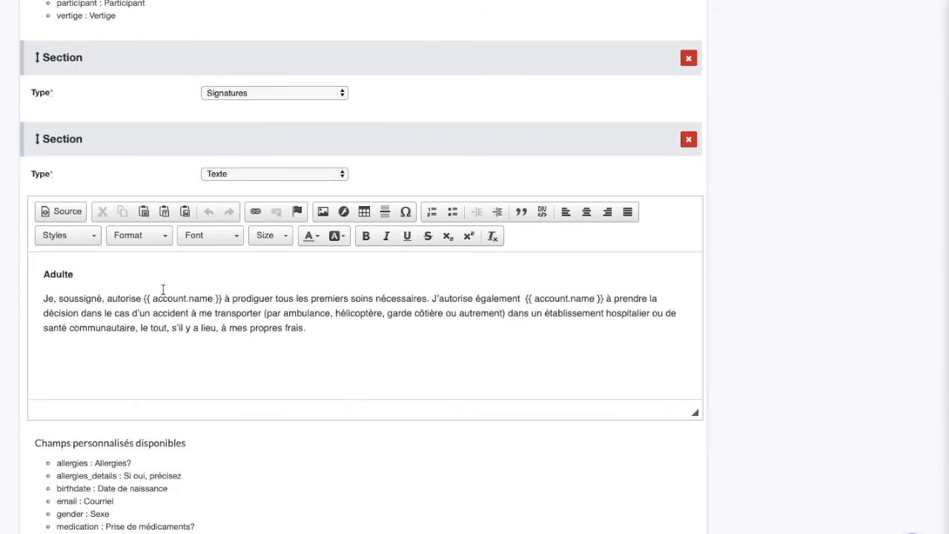
Highlight each {{ account.name }} placeholder in the Adulte section's first-aid authorization text.
{"action": "left_click", "coordinate": [54, 297]}
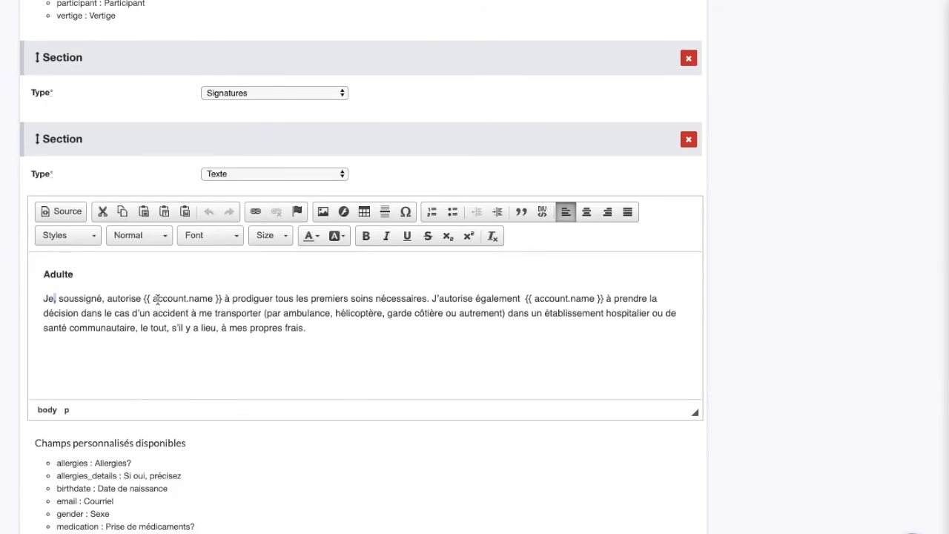
{"action": "left_click_drag", "start_coordinate": [145, 298], "coordinate": [222, 298]}
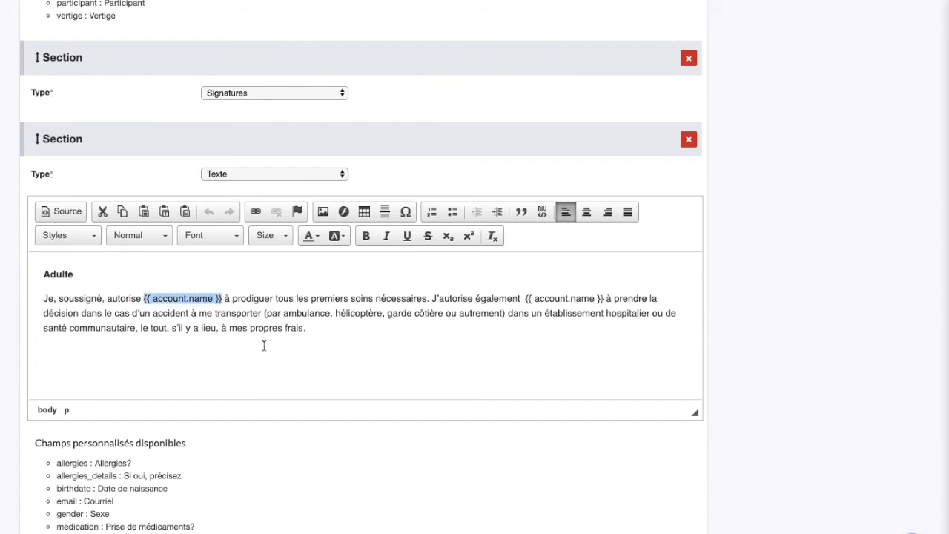
{"action": "left_click_drag", "start_coordinate": [524, 298], "coordinate": [605, 301]}
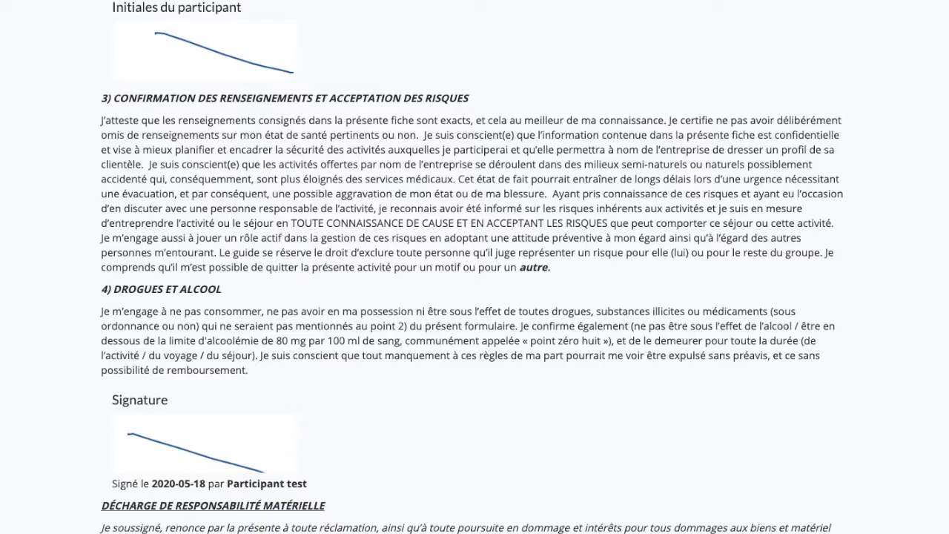
Compare the company name in the signed agreement's Adulte paragraph with the first {{ account.name }} placeholder in the form's text.
{"action": "scroll", "coordinate": [298, 235], "scroll_direction": "down", "scroll_amount": 7}
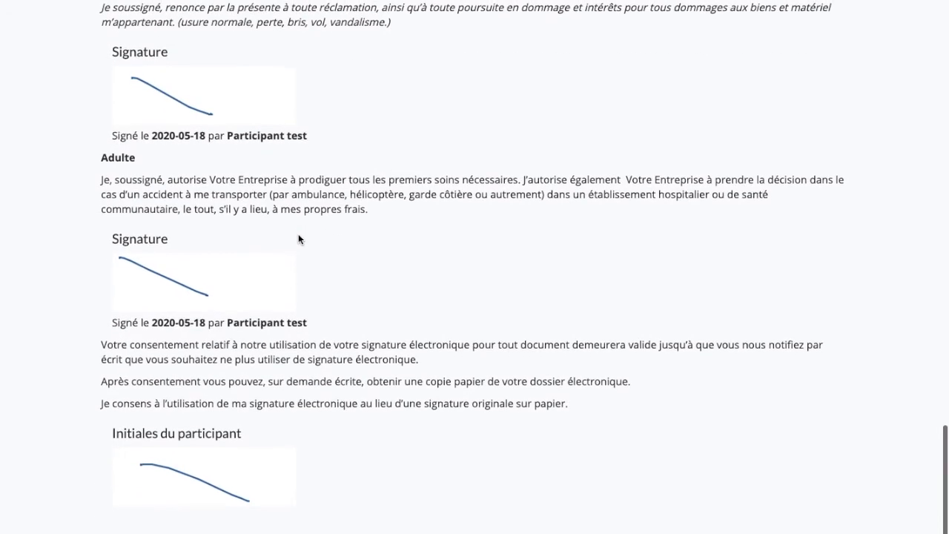
{"action": "scroll", "coordinate": [309, 261], "scroll_direction": "up", "scroll_amount": 1}
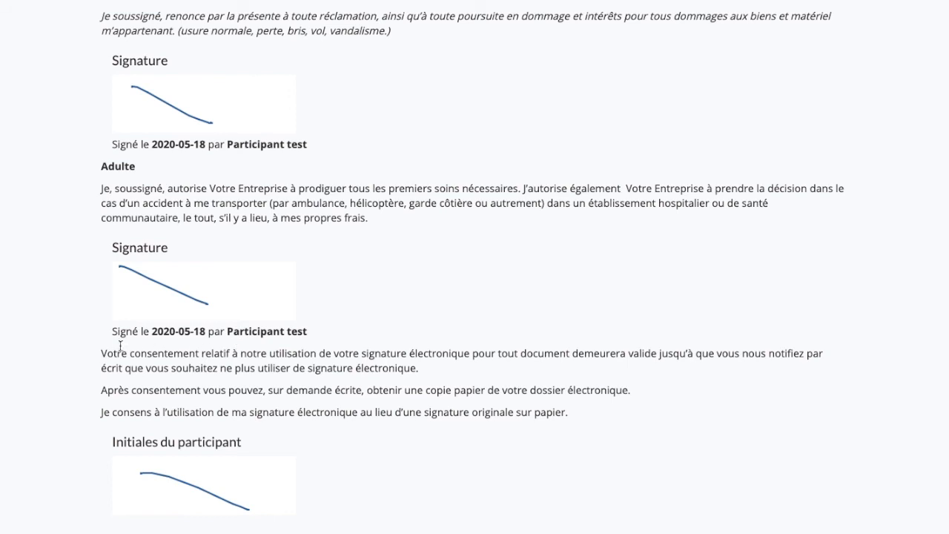
{"action": "left_click_drag", "start_coordinate": [100, 353], "coordinate": [199, 353]}
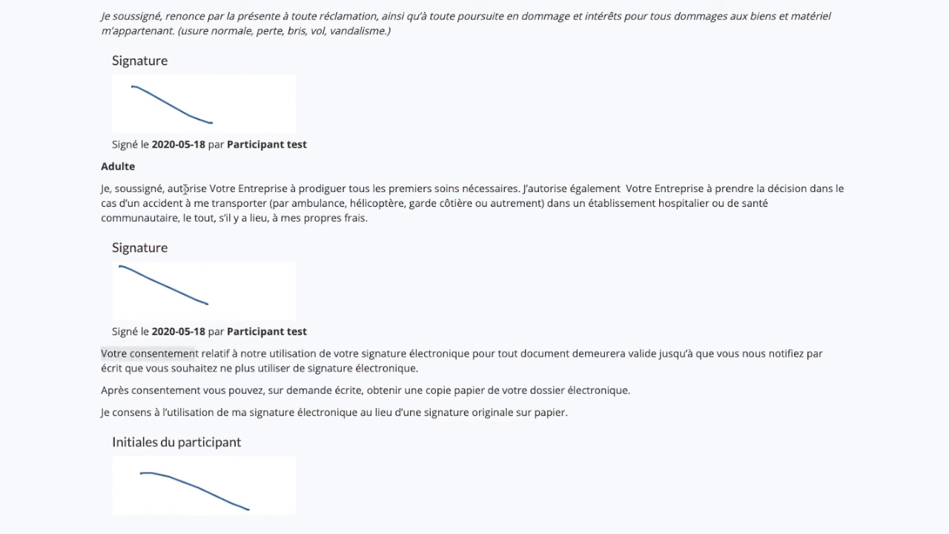
{"action": "left_click", "coordinate": [211, 189]}
{"action": "left_click_drag", "start_coordinate": [211, 189], "coordinate": [289, 191]}
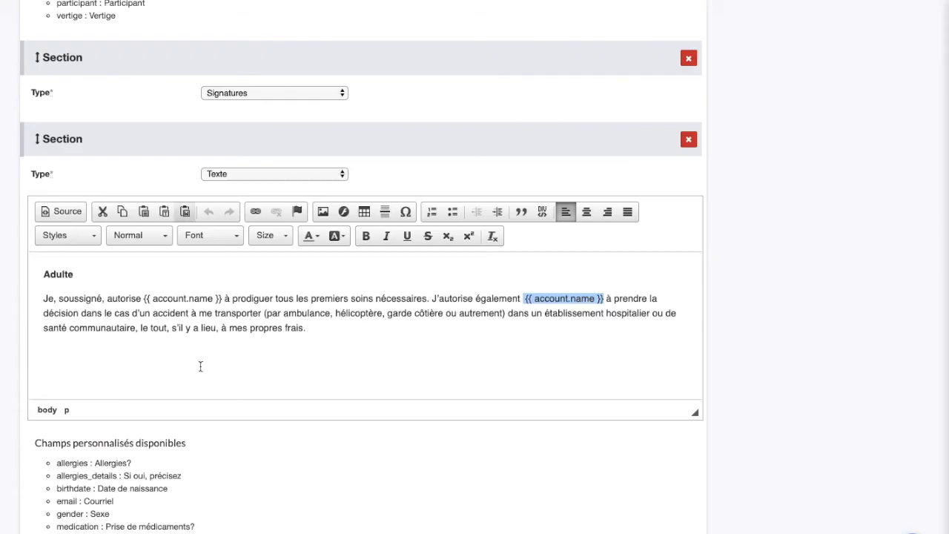
{"action": "left_click", "coordinate": [143, 298]}
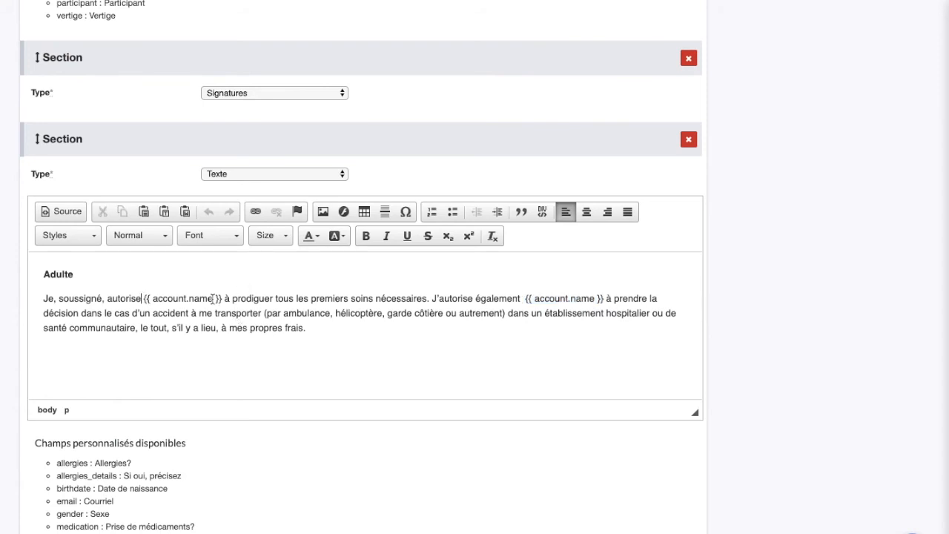
Review the fields listed beneath the Adulte text, the DÉCHARGE DE RESPONSABILITÉ MATÉRIELLE section, and the matching parts of the signed agreement.
{"action": "scroll", "coordinate": [218, 331], "scroll_direction": "down", "scroll_amount": 5}
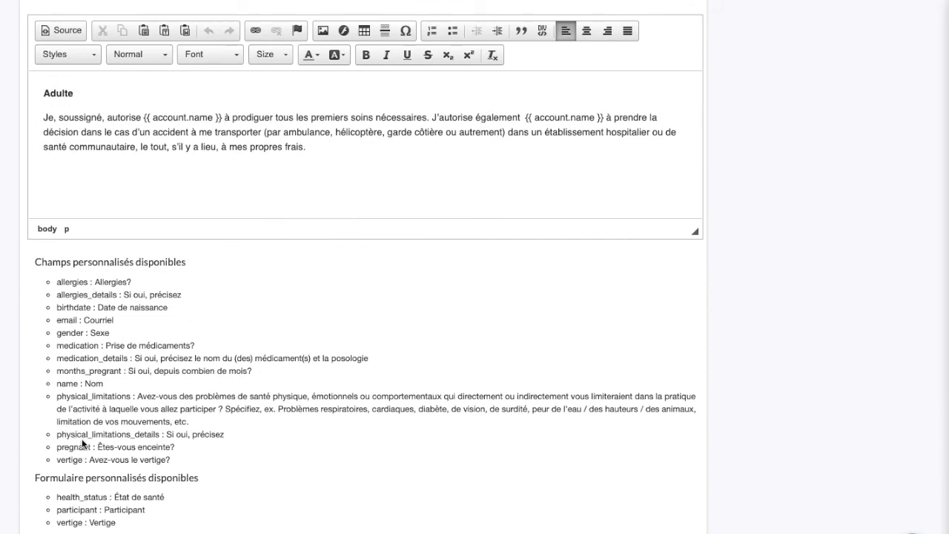
{"action": "scroll", "coordinate": [140, 400], "scroll_direction": "up", "scroll_amount": 2}
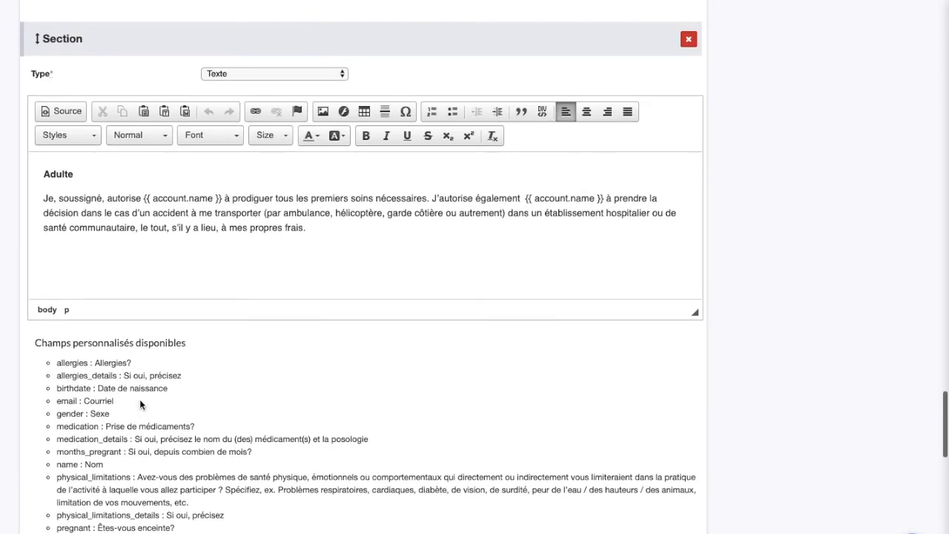
{"action": "scroll", "coordinate": [141, 405], "scroll_direction": "up", "scroll_amount": 1}
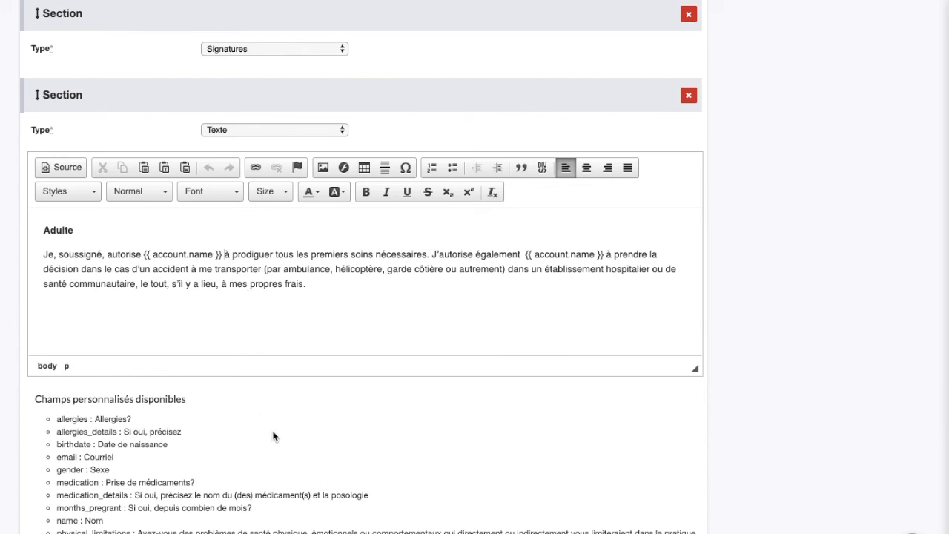
{"action": "scroll", "coordinate": [272, 433], "scroll_direction": "up", "scroll_amount": 4}
{"action": "scroll", "coordinate": [220, 244], "scroll_direction": "up", "scroll_amount": 8}
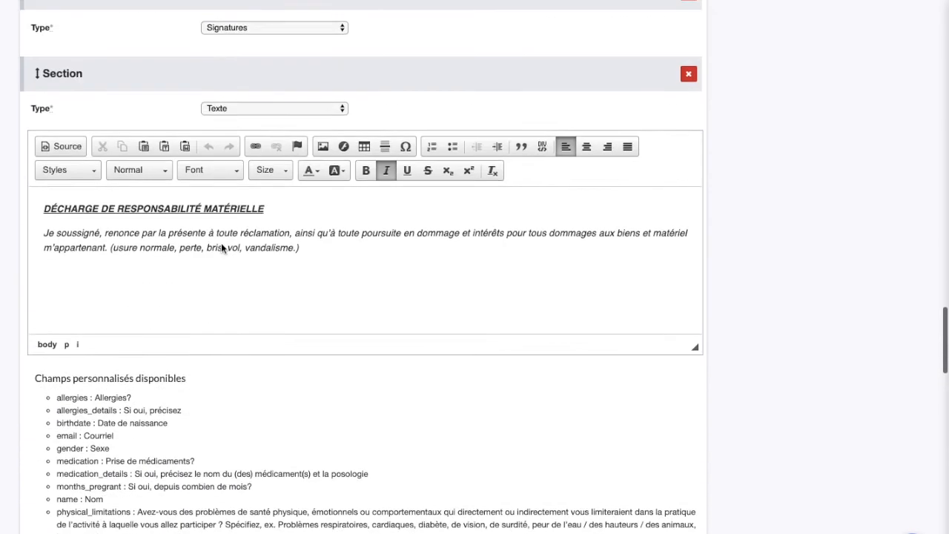
{"action": "scroll", "coordinate": [188, 291], "scroll_direction": "down", "scroll_amount": 3}
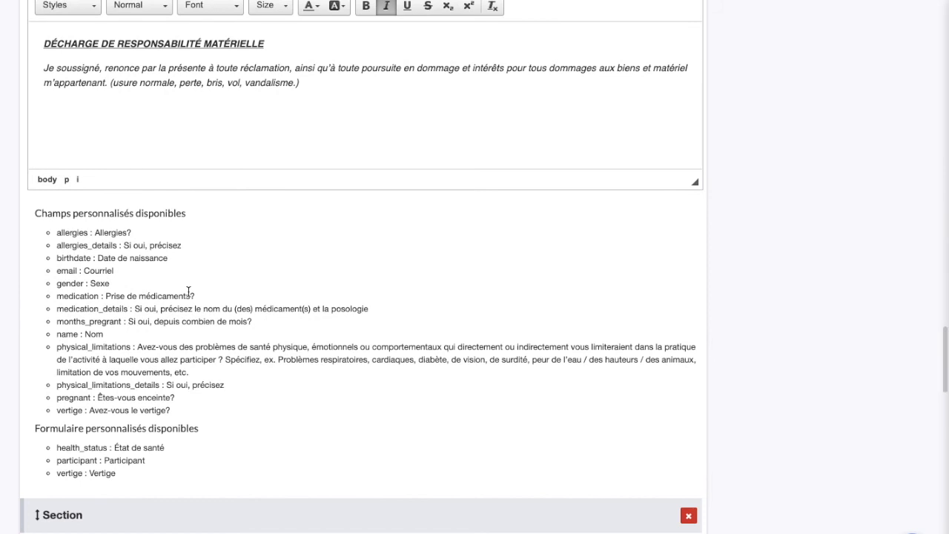
{"action": "scroll", "coordinate": [188, 291], "scroll_direction": "up", "scroll_amount": 4}
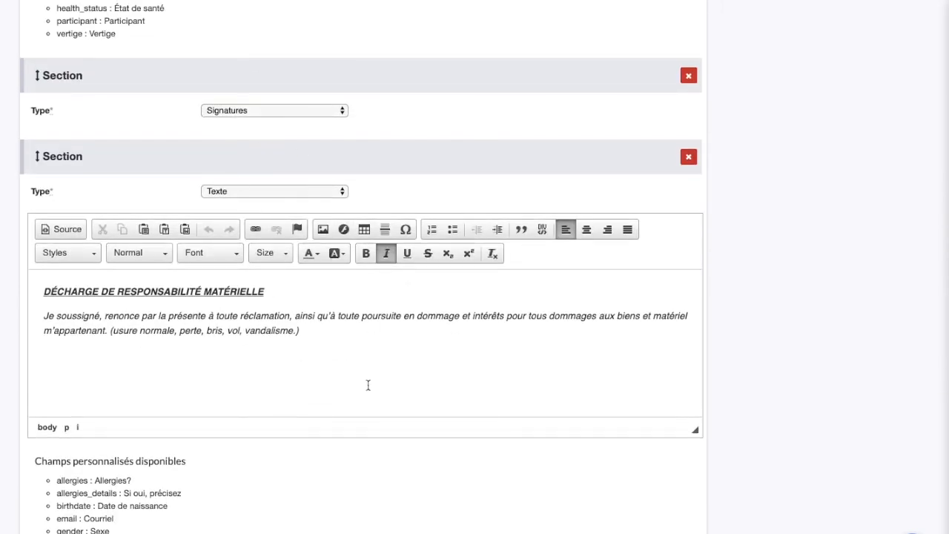
{"action": "scroll", "coordinate": [368, 385], "scroll_direction": "up", "scroll_amount": 5}
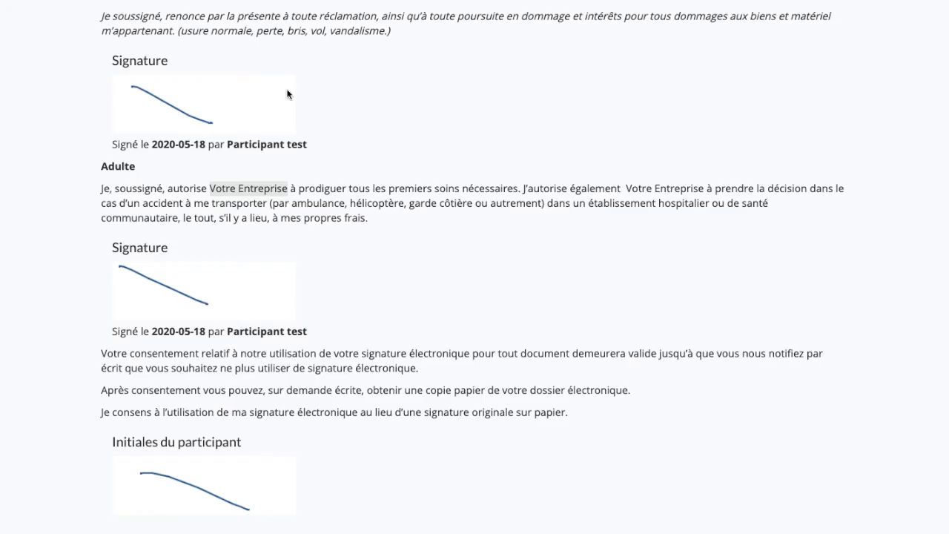
{"action": "scroll", "coordinate": [288, 201], "scroll_direction": "up", "scroll_amount": 20}
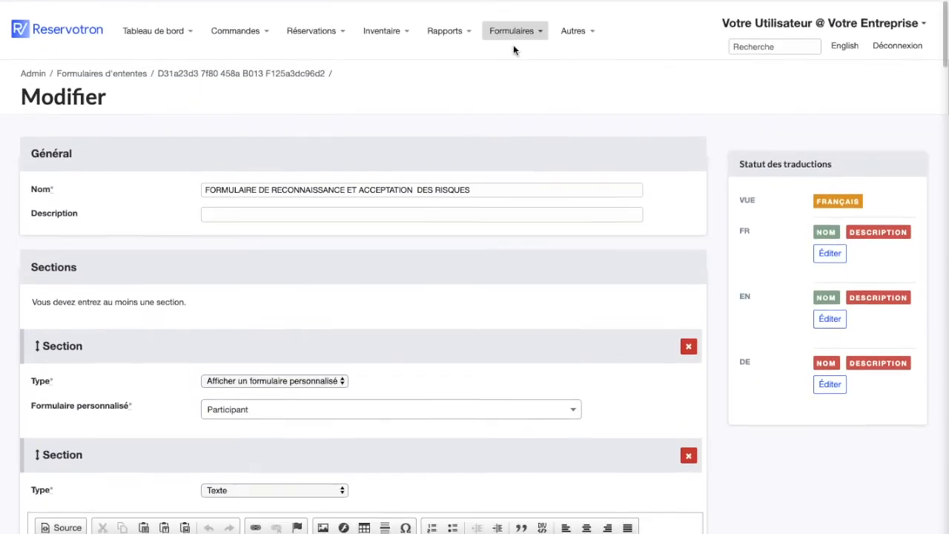
Open the risk form's public link separately from the agreement forms list and examine its participant and health fields.
{"action": "left_click", "coordinate": [521, 29]}
{"action": "left_click", "coordinate": [515, 91]}
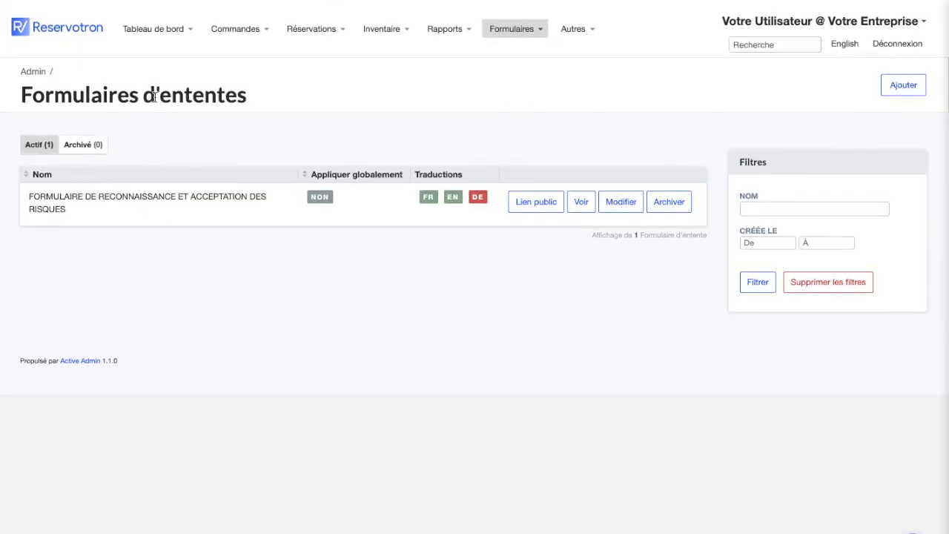
{"action": "right_click", "coordinate": [528, 206]}
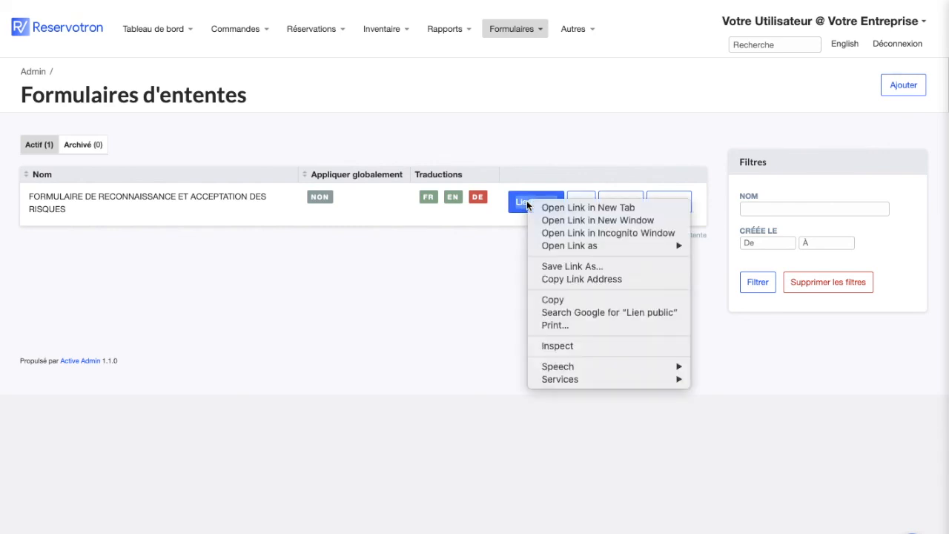
{"action": "left_click", "coordinate": [585, 229]}
{"action": "scroll", "coordinate": [402, 333], "scroll_direction": "down", "scroll_amount": 2}
{"action": "scroll", "coordinate": [402, 334], "scroll_direction": "down", "scroll_amount": 2}
{"action": "scroll", "coordinate": [402, 334], "scroll_direction": "up", "scroll_amount": 5}
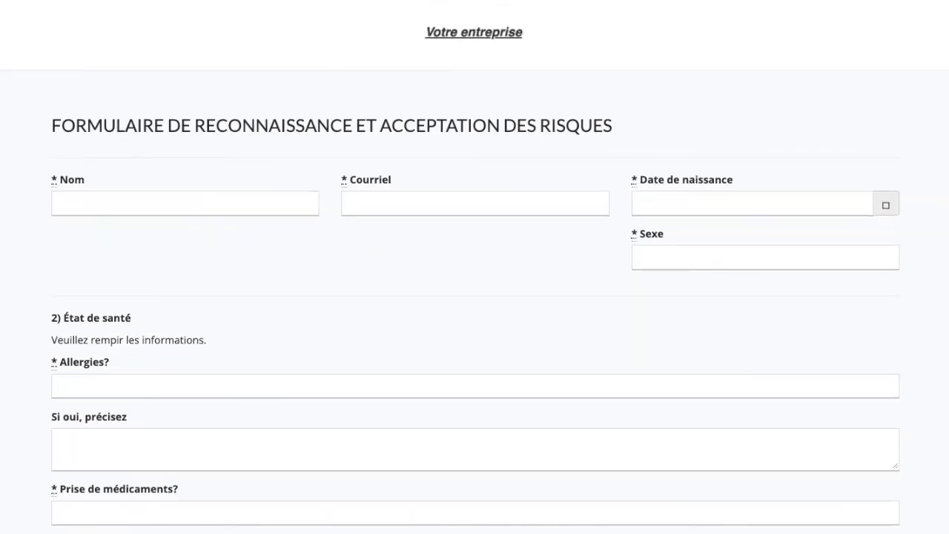
{"action": "key", "text": "ctrl+w"}
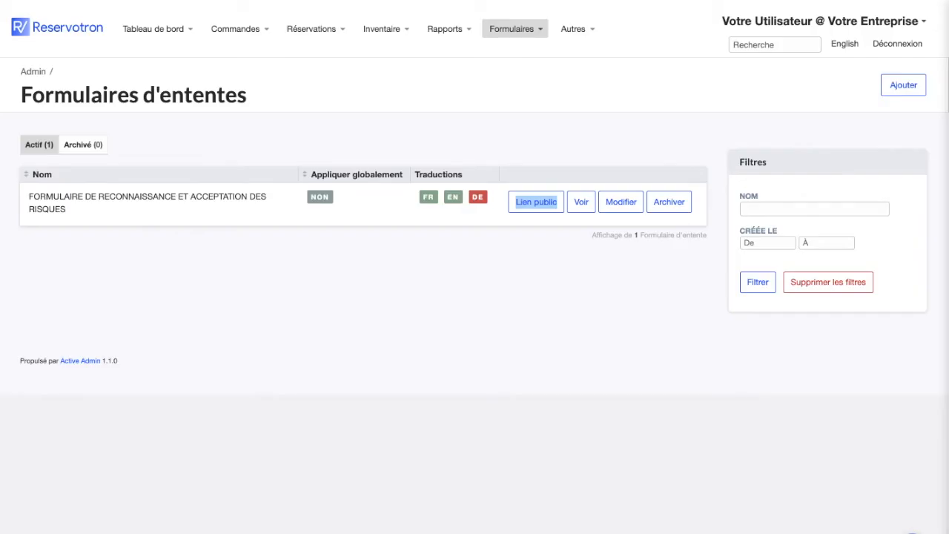
Open the risk form for editing and select Participant as the first section's custom form.
{"action": "left_click", "coordinate": [620, 206]}
{"action": "scroll", "coordinate": [443, 314], "scroll_direction": "down", "scroll_amount": 2}
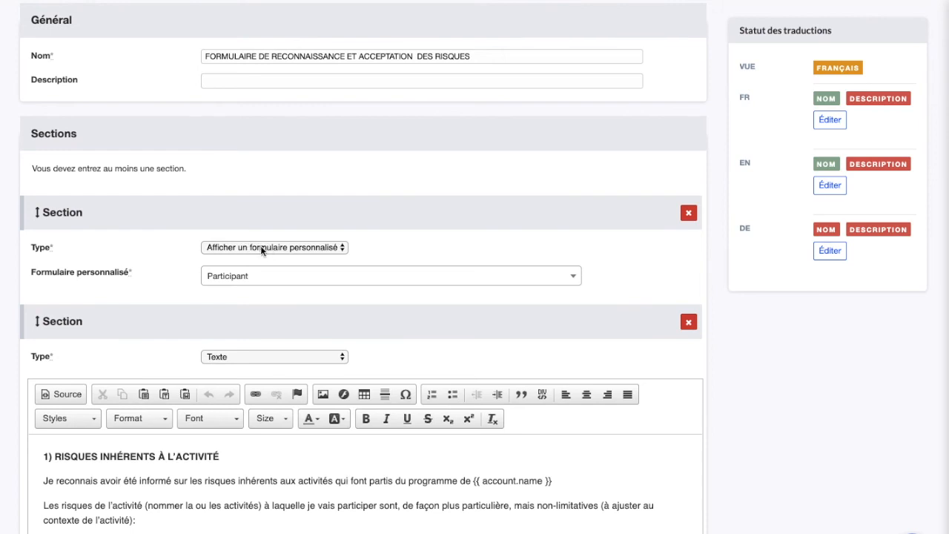
{"action": "left_click", "coordinate": [251, 276]}
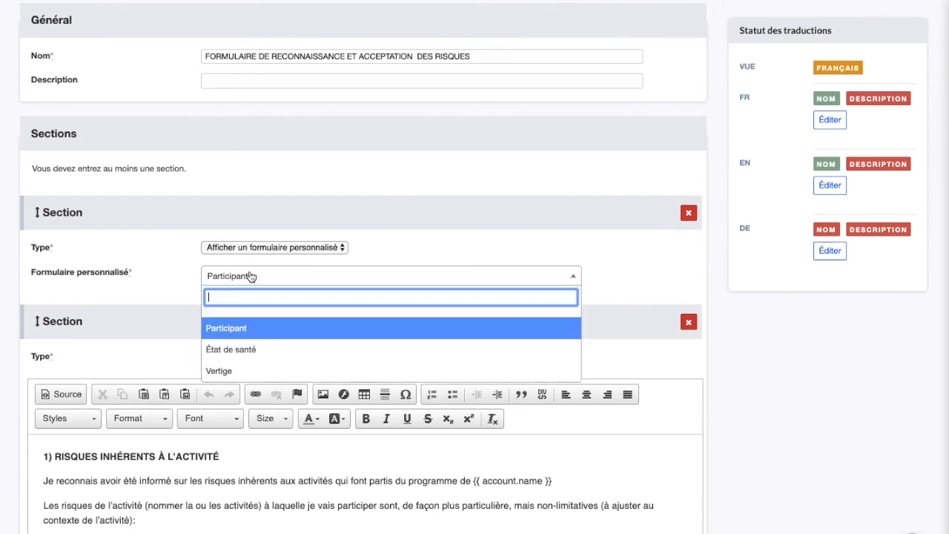
{"action": "left_click", "coordinate": [245, 326]}
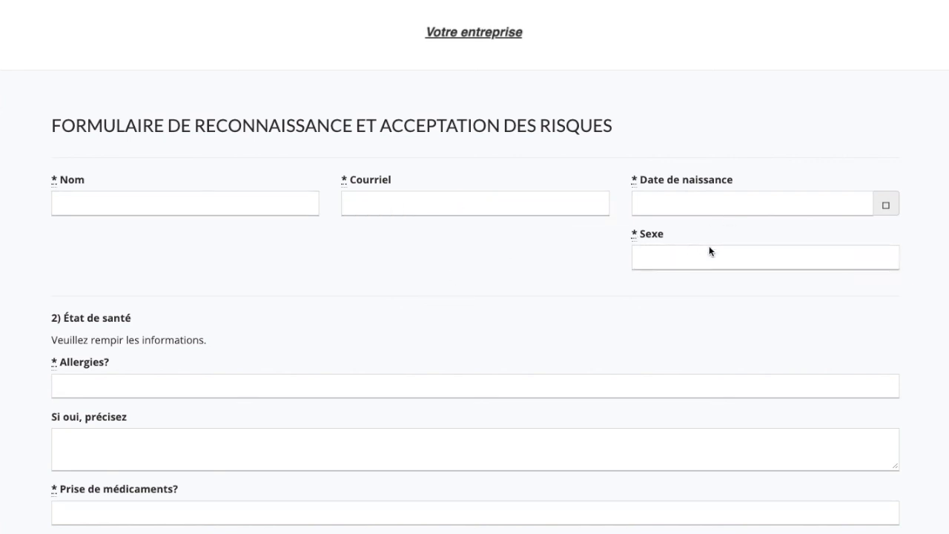
Examine the public form's birth date picker and highlight the Participant block on its agreement page.
{"action": "left_click", "coordinate": [716, 195]}
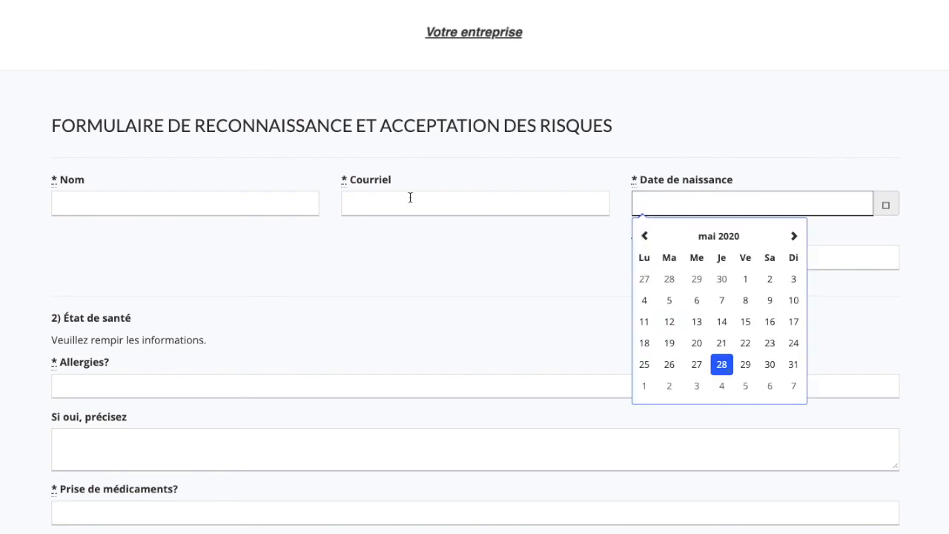
{"action": "scroll", "coordinate": [335, 329], "scroll_direction": "down", "scroll_amount": 2}
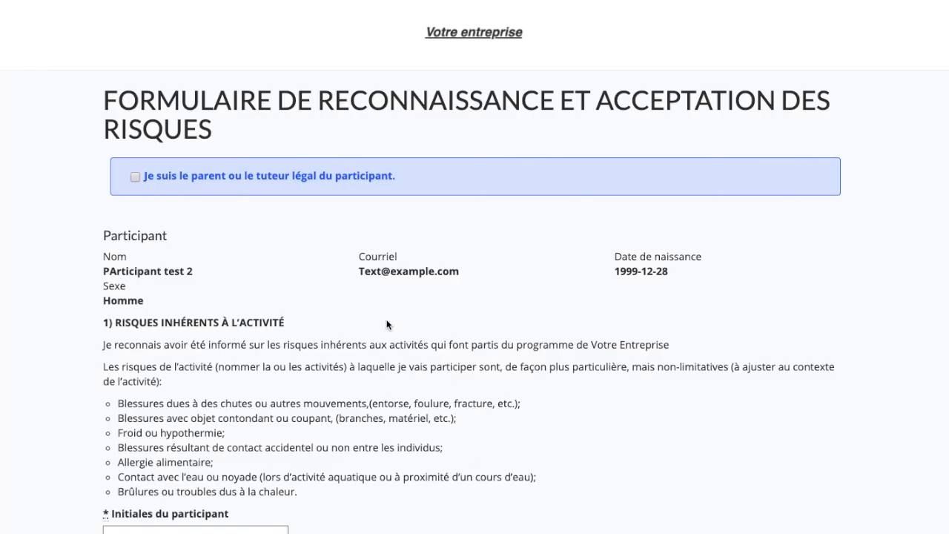
{"action": "scroll", "coordinate": [307, 343], "scroll_direction": "down", "scroll_amount": 2}
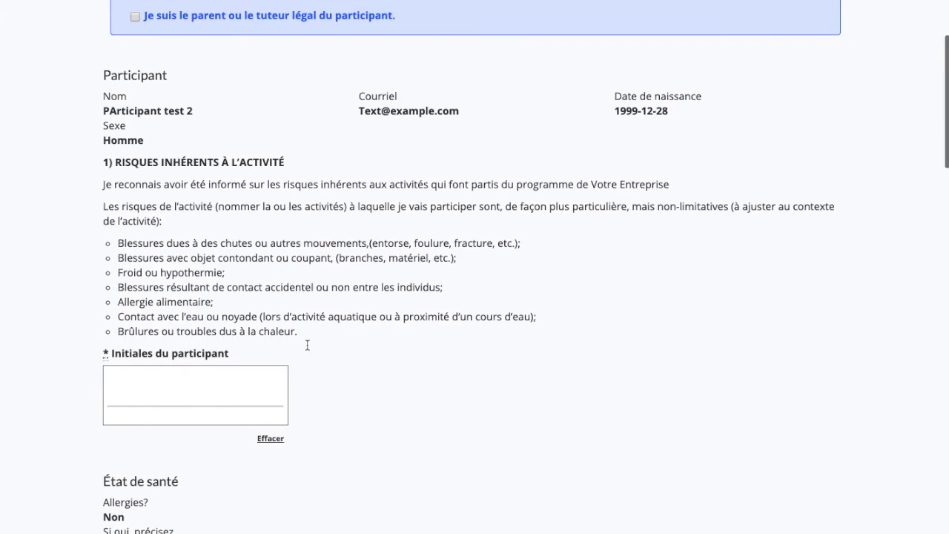
{"action": "scroll", "coordinate": [166, 133], "scroll_direction": "up", "scroll_amount": 1}
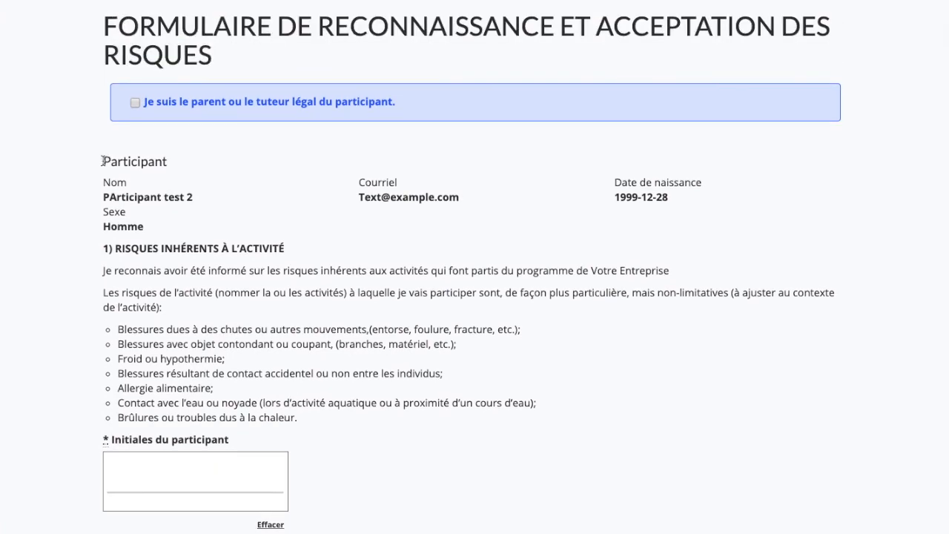
{"action": "left_click_drag", "start_coordinate": [104, 161], "coordinate": [165, 227]}
{"action": "scroll", "coordinate": [233, 324], "scroll_direction": "down", "scroll_amount": 2}
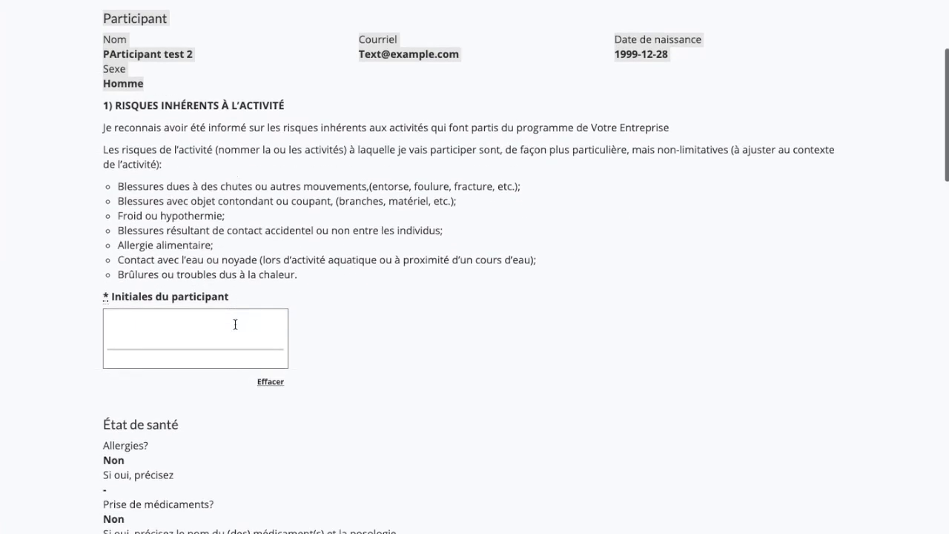
{"action": "scroll", "coordinate": [137, 331], "scroll_direction": "up", "scroll_amount": 2}
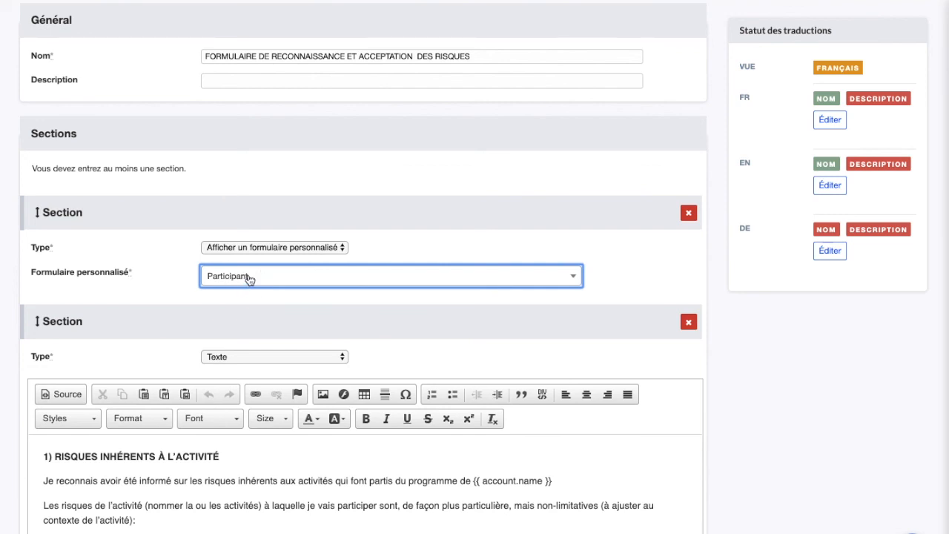
Add a section at the end of the risk form with the type Afficher un formulaire personnalisé.
{"action": "scroll", "coordinate": [250, 279], "scroll_direction": "down", "scroll_amount": 10}
{"action": "scroll", "coordinate": [249, 276], "scroll_direction": "up", "scroll_amount": 8}
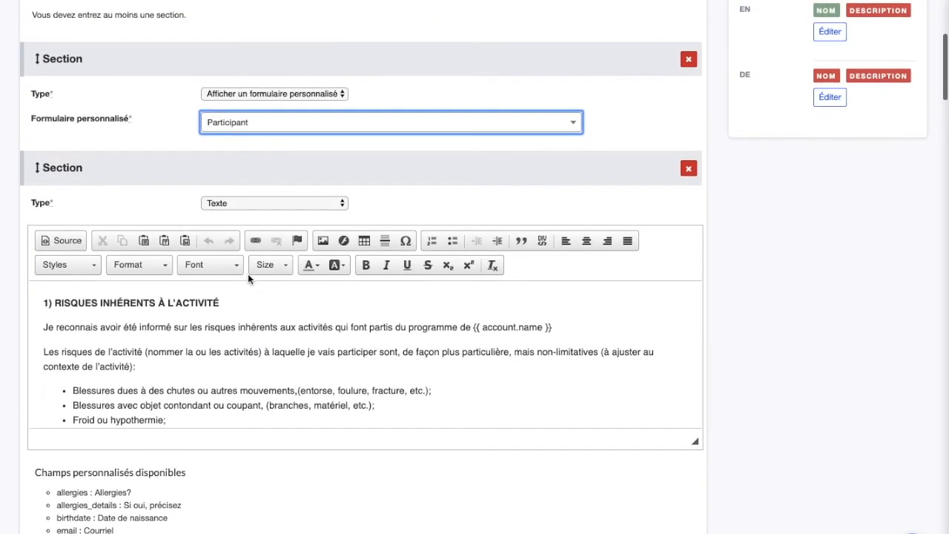
{"action": "scroll", "coordinate": [248, 273], "scroll_direction": "up", "scroll_amount": 2}
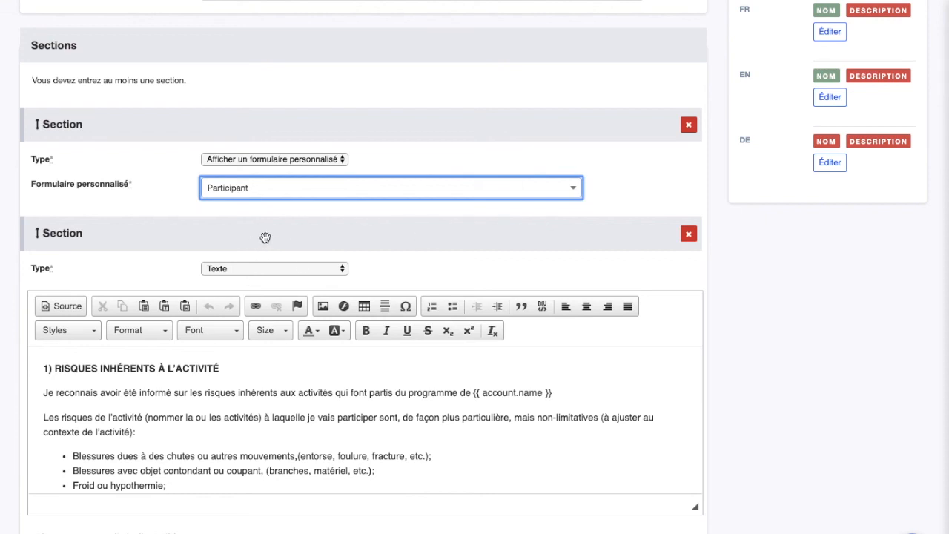
{"action": "scroll", "coordinate": [264, 237], "scroll_direction": "up", "scroll_amount": 3}
{"action": "scroll", "coordinate": [632, 261], "scroll_direction": "down", "scroll_amount": 15}
{"action": "left_click", "coordinate": [632, 260]}
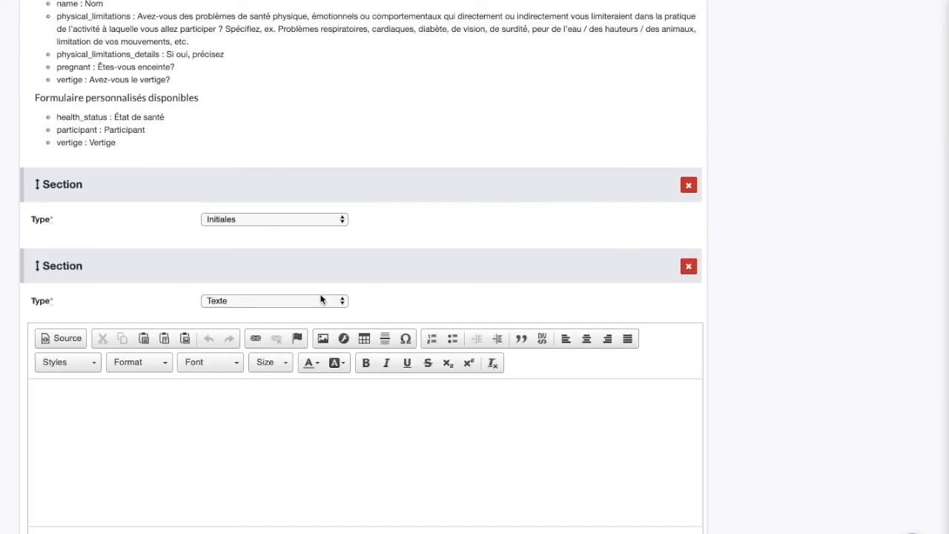
{"action": "left_click", "coordinate": [245, 301]}
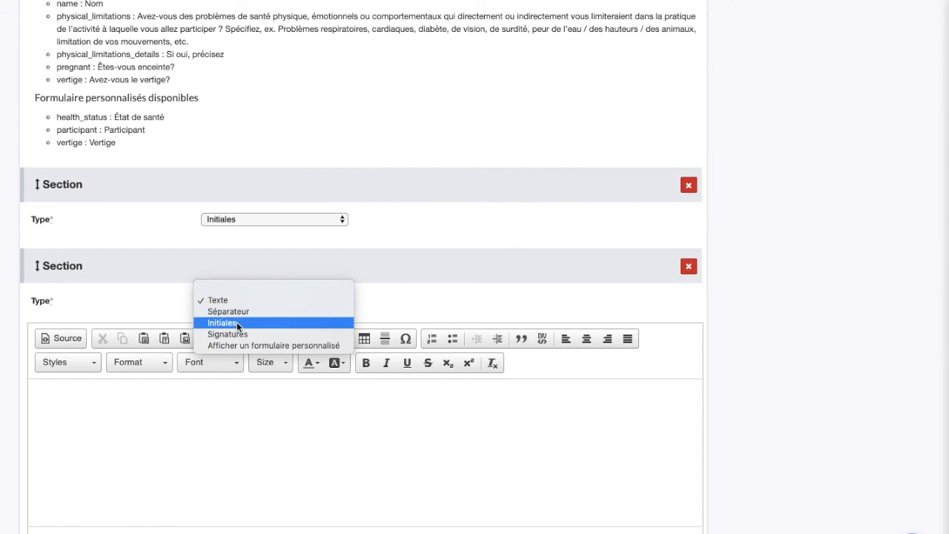
{"action": "left_click", "coordinate": [241, 345]}
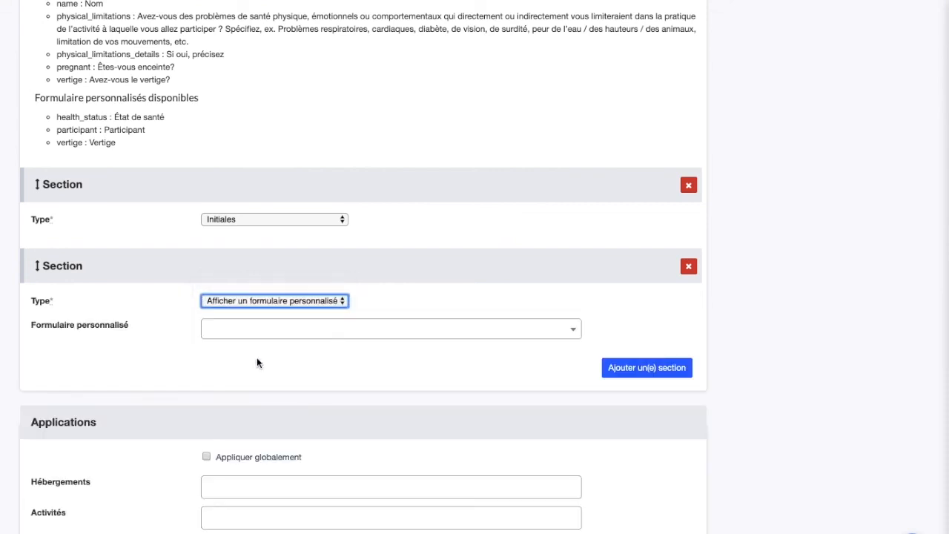
Choose Vertige as the new section's custom form and save the agreement form.
{"action": "left_click", "coordinate": [234, 335]}
{"action": "left_click", "coordinate": [229, 424]}
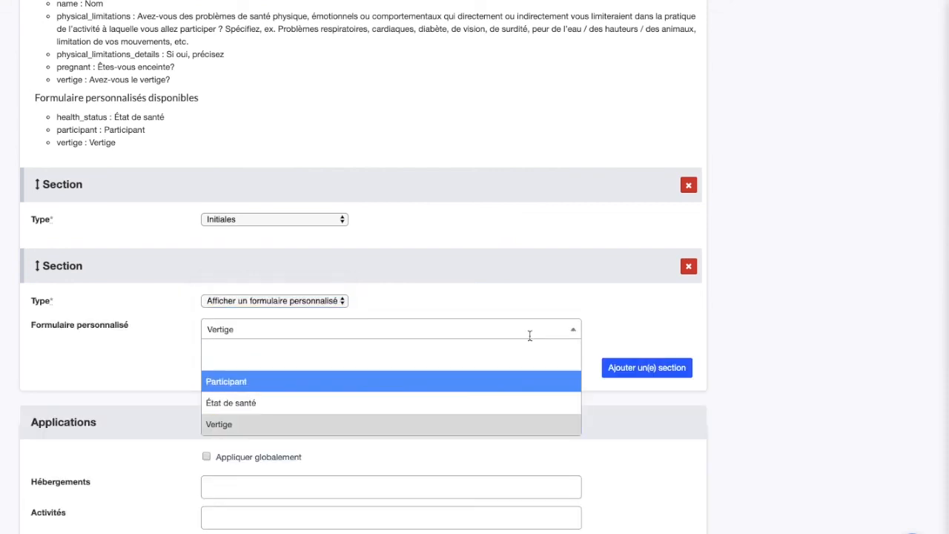
{"action": "left_click", "coordinate": [417, 436]}
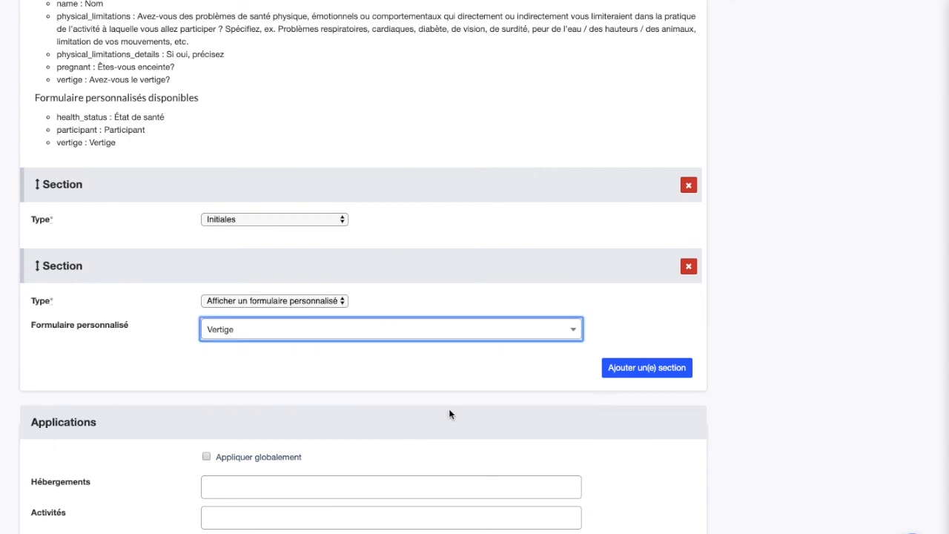
{"action": "scroll", "coordinate": [449, 412], "scroll_direction": "down", "scroll_amount": 2}
{"action": "scroll", "coordinate": [449, 412], "scroll_direction": "down", "scroll_amount": 2}
{"action": "left_click", "coordinate": [71, 504]}
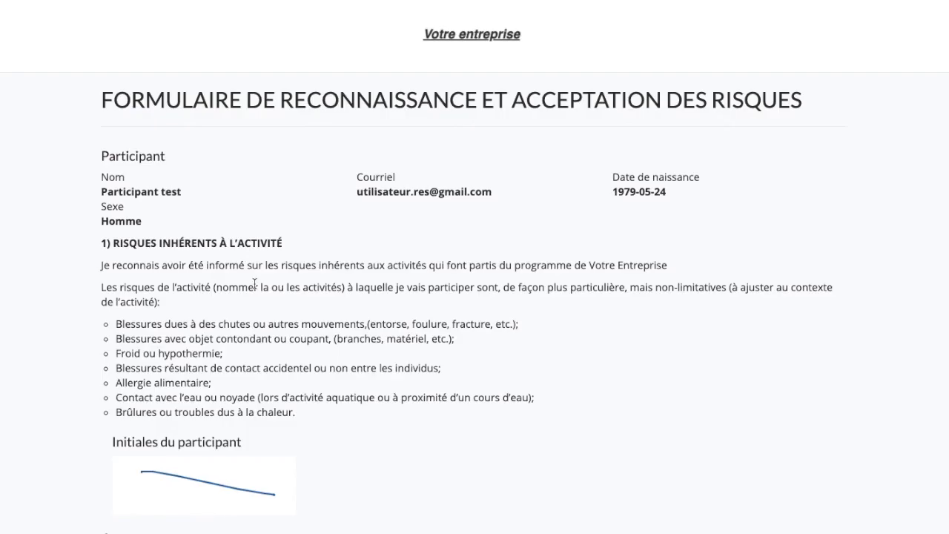
Look through the signed risk agreement from its Participant details downward.
{"action": "scroll", "coordinate": [212, 159], "scroll_direction": "down", "scroll_amount": 2}
{"action": "scroll", "coordinate": [215, 158], "scroll_direction": "up", "scroll_amount": 2}
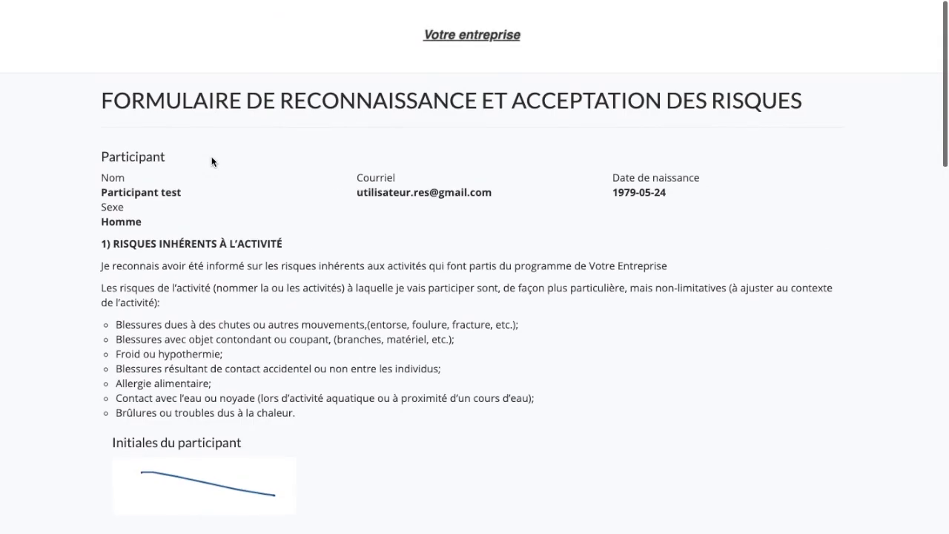
{"action": "scroll", "coordinate": [266, 128], "scroll_direction": "down", "scroll_amount": 15}
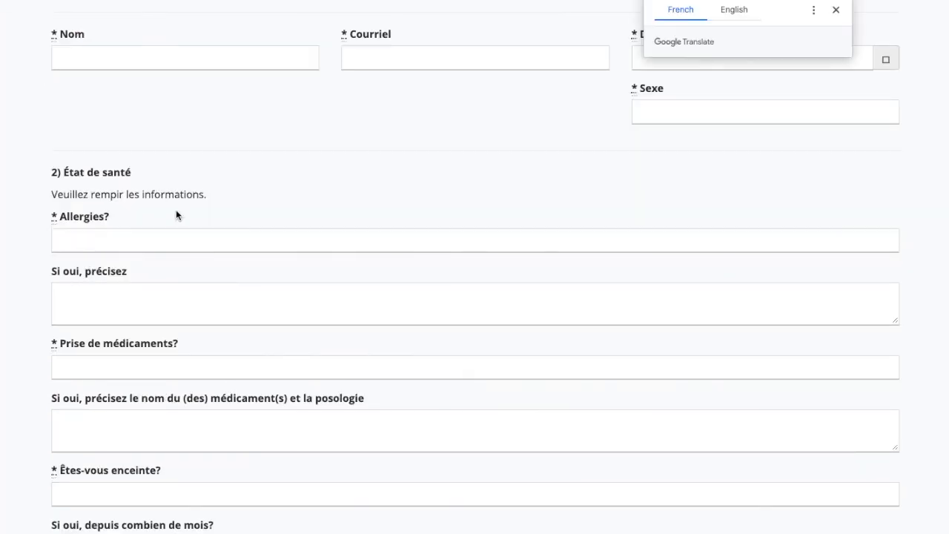
Continue from the public form's fields to the agreement page and draw the participant's initials under the inherent risks and health status sections.
{"action": "scroll", "coordinate": [178, 214], "scroll_direction": "down", "scroll_amount": 5}
{"action": "left_click", "coordinate": [113, 478]}
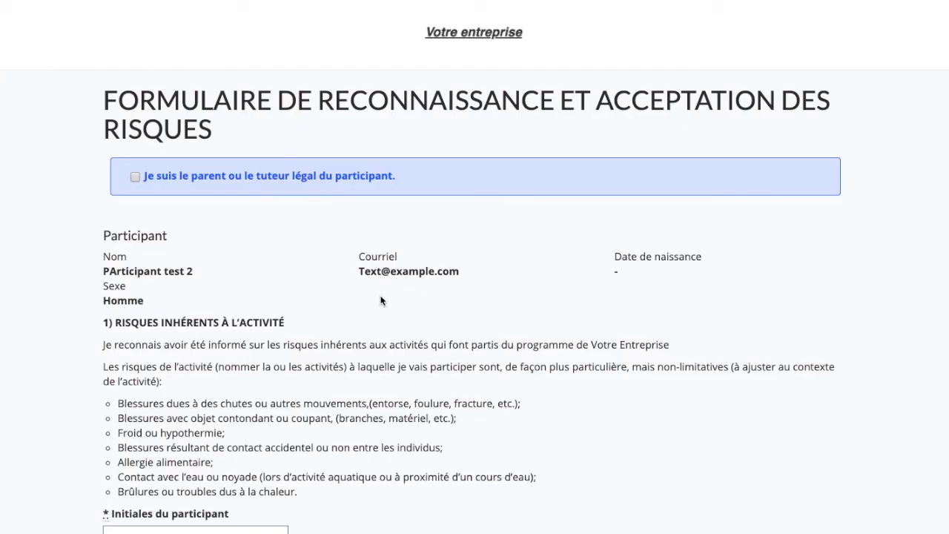
{"action": "scroll", "coordinate": [381, 301], "scroll_direction": "down", "scroll_amount": 2}
{"action": "scroll", "coordinate": [309, 212], "scroll_direction": "down", "scroll_amount": 4}
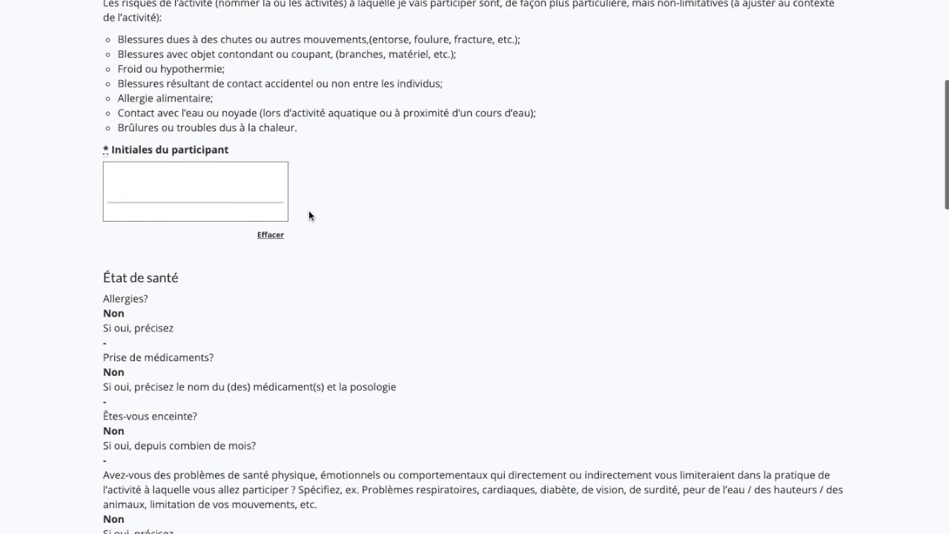
{"action": "mouse_move", "coordinate": [118, 132]}
{"action": "left_mouse_down"}
{"action": "mouse_move", "coordinate": [193, 152]}
{"action": "mouse_move", "coordinate": [198, 138]}
{"action": "left_mouse_up"}
{"action": "scroll", "coordinate": [218, 293], "scroll_direction": "down", "scroll_amount": 4}
{"action": "mouse_move", "coordinate": [133, 297]}
{"action": "left_mouse_down"}
{"action": "mouse_move", "coordinate": [198, 298]}
{"action": "mouse_move", "coordinate": [214, 321]}
{"action": "left_mouse_up"}
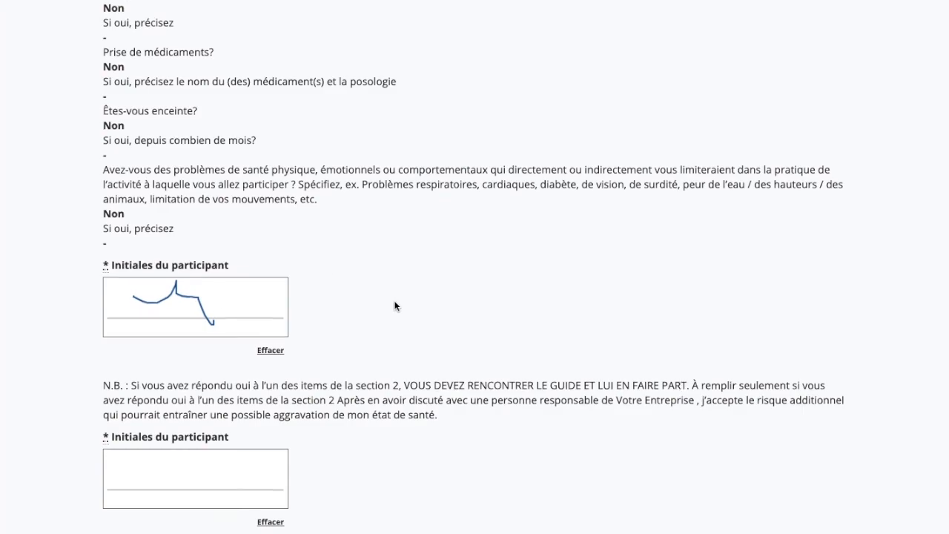
{"action": "scroll", "coordinate": [394, 305], "scroll_direction": "down", "scroll_amount": 9}
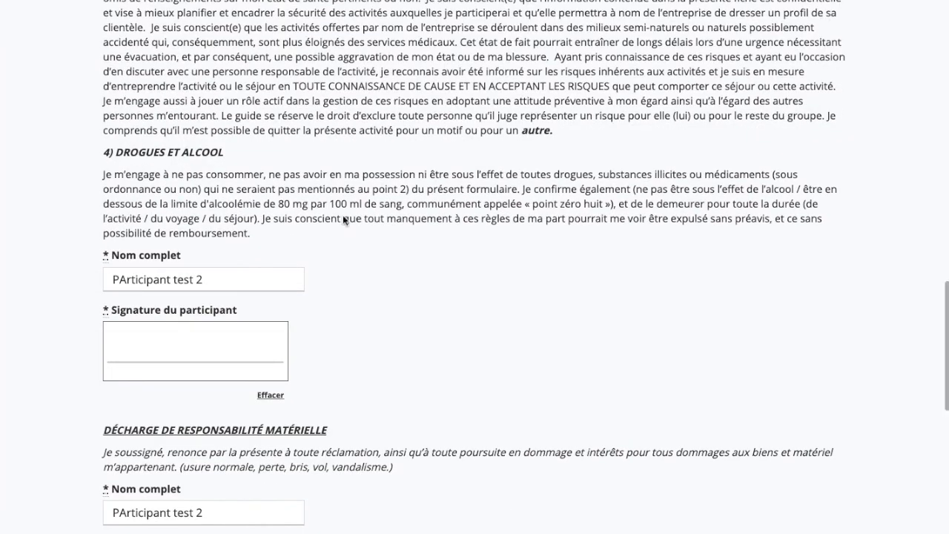
{"action": "scroll", "coordinate": [343, 215], "scroll_direction": "up", "scroll_amount": 18}
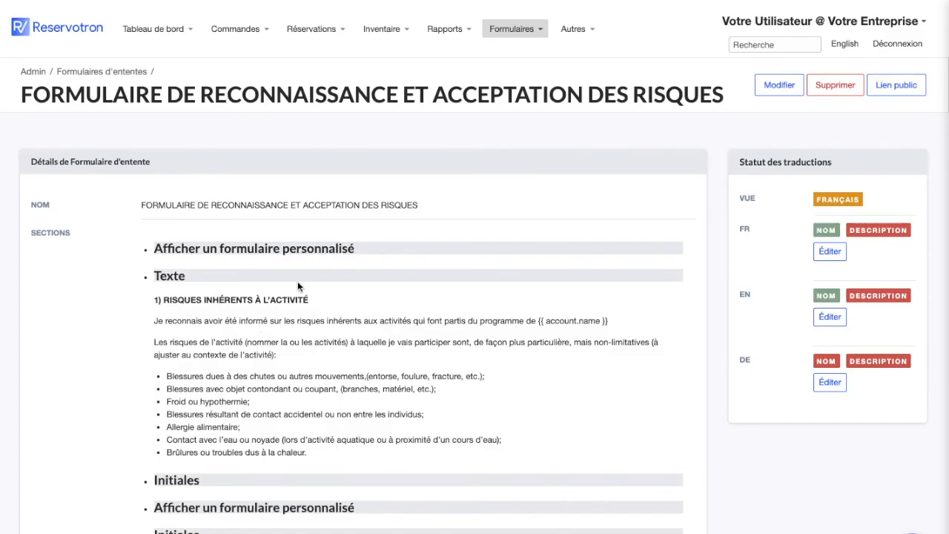
Return to the list of agreement forms.
{"action": "mouse_move", "coordinate": [524, 22]}
{"action": "left_click", "coordinate": [534, 87]}
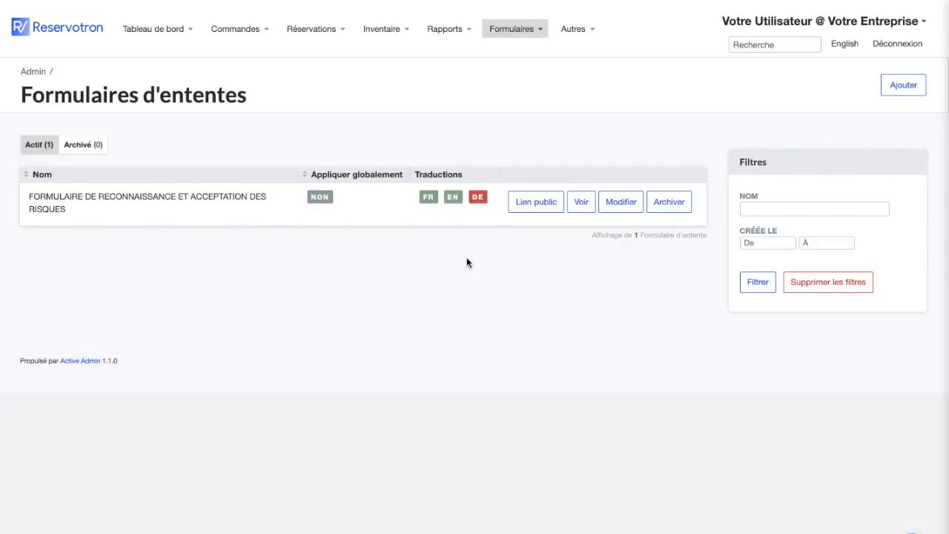
{"action": "mouse_move", "coordinate": [517, 28]}
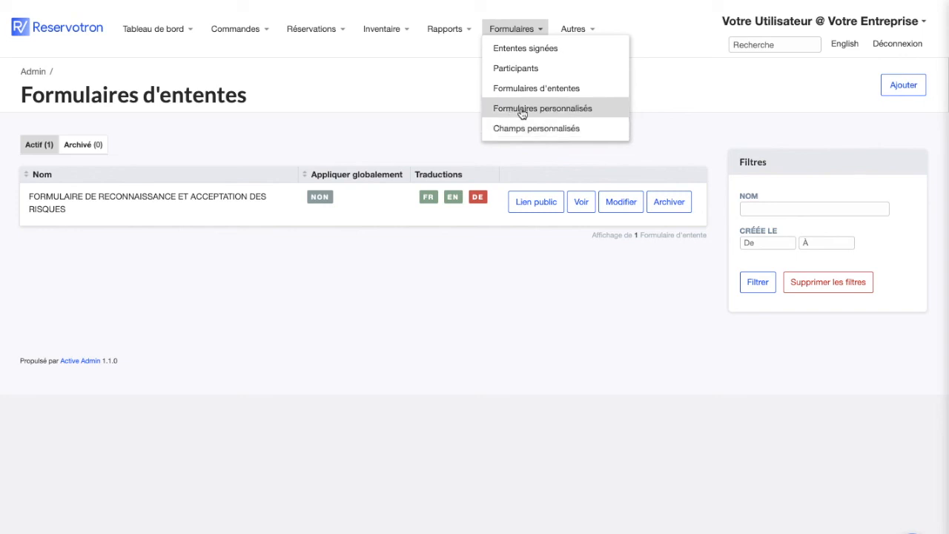
{"action": "left_click", "coordinate": [570, 96]}
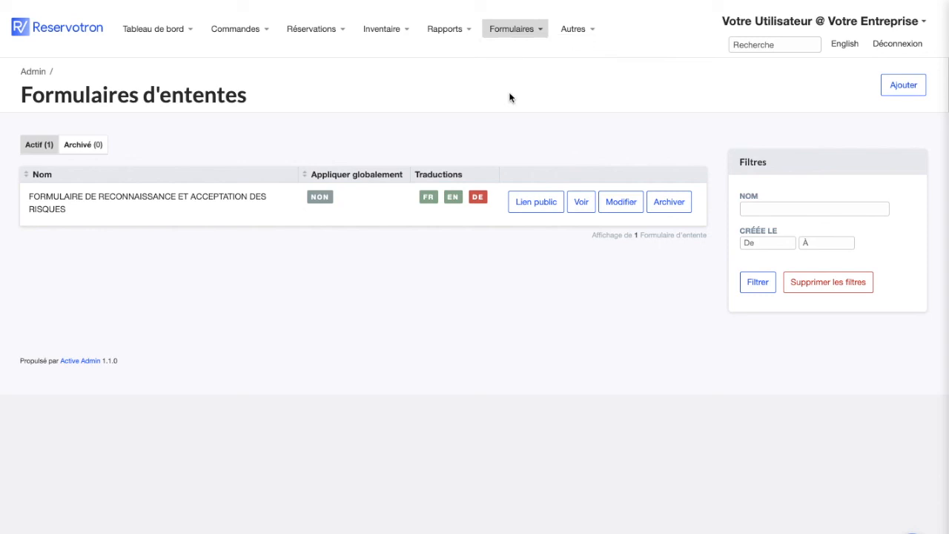